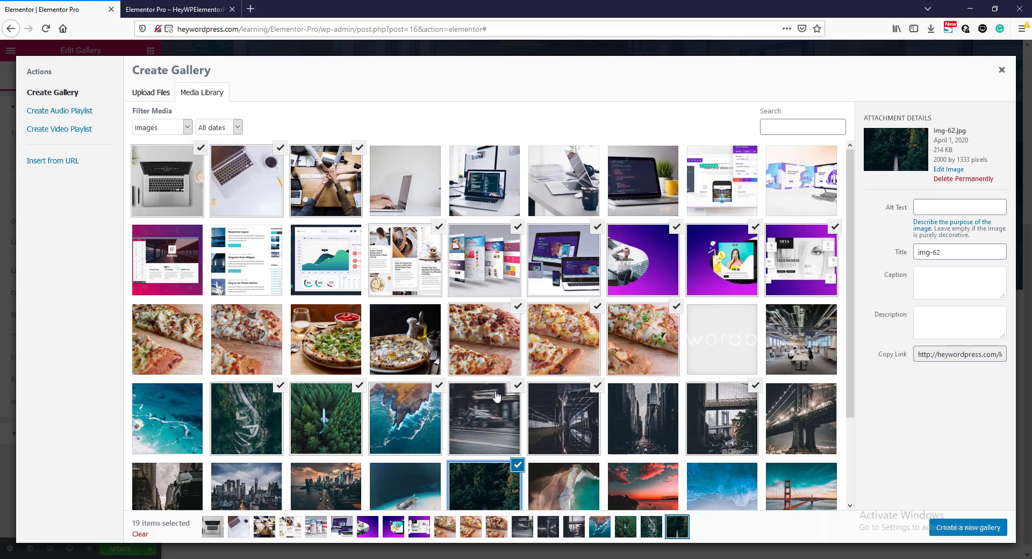
- Deselect the first two of the three selected pizza images and create a new gallery from the remaining selection
scroll(495, 396, "down", 2)
left_click(518, 306)
left_click(597, 306)
scroll(591, 323, "up", 2)
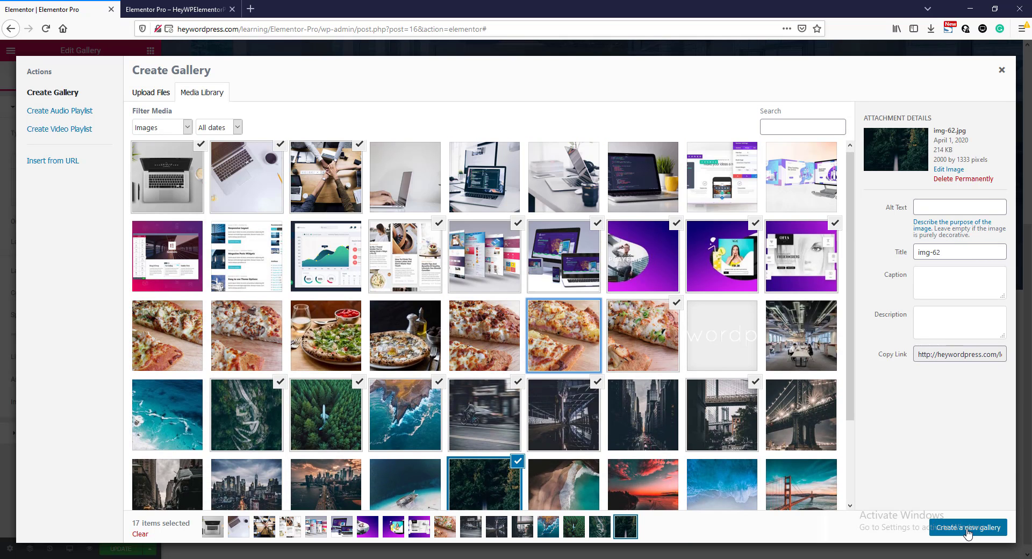
left_click(968, 530)
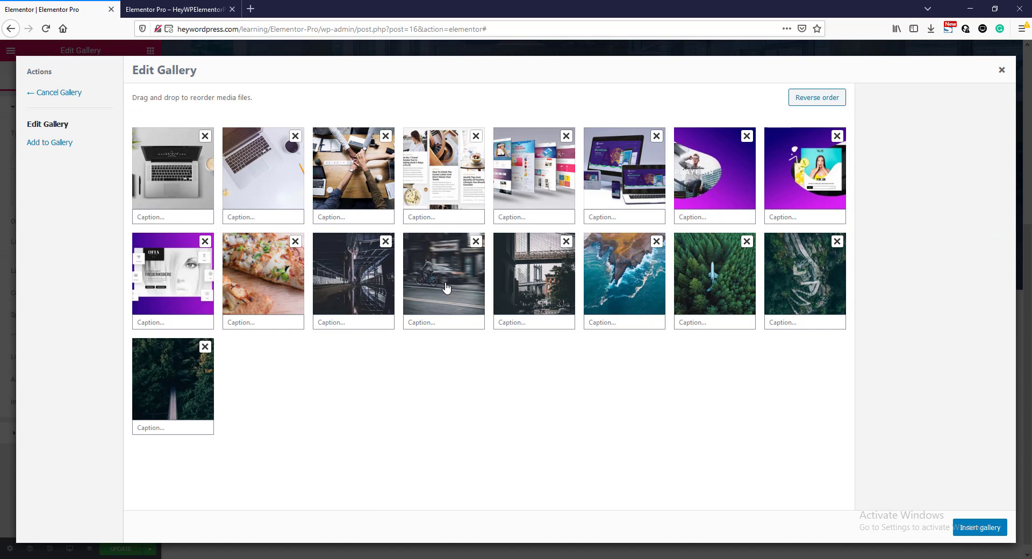
- Reorder the gallery to mix its subjects, with the cyclist second, airplane over forest third and web-page mockups fourth, and insert it
left_click_drag(450, 284, 269, 173)
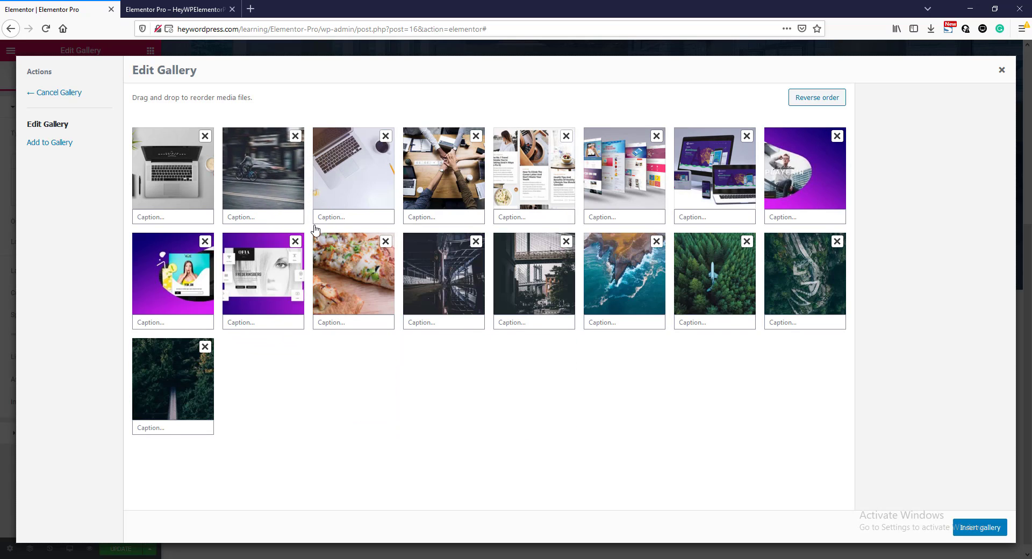
left_click_drag(459, 294, 620, 207)
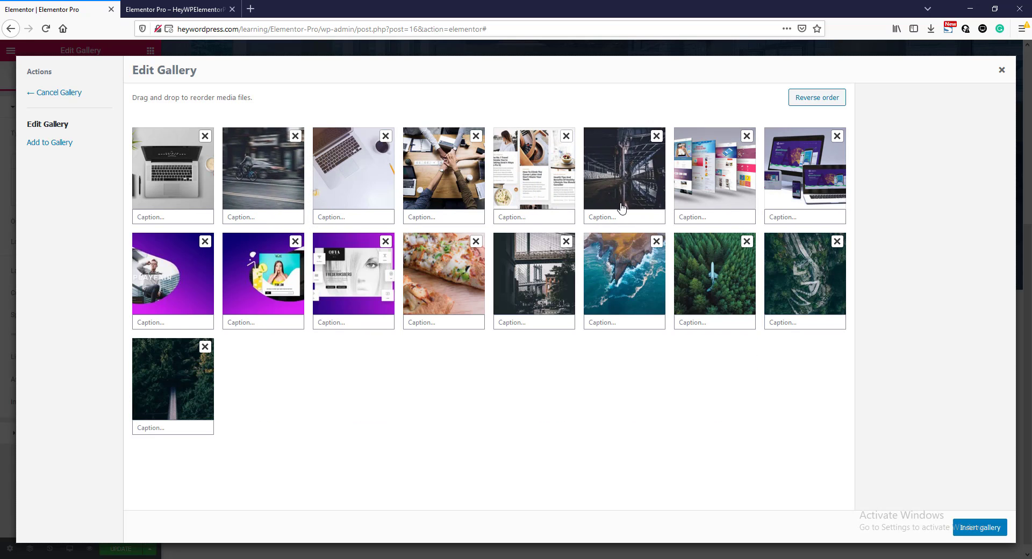
left_click_drag(382, 301, 562, 294)
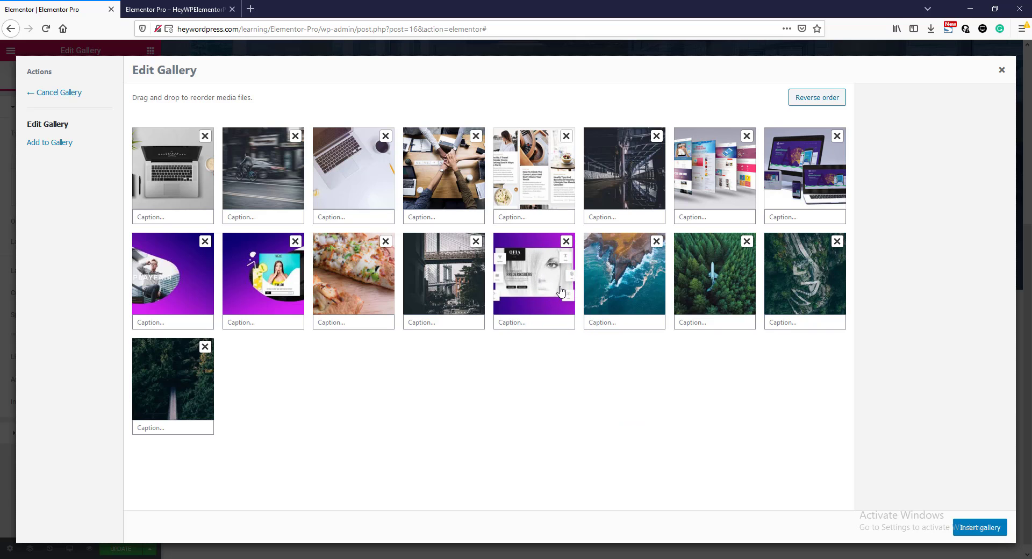
left_click_drag(739, 177, 421, 204)
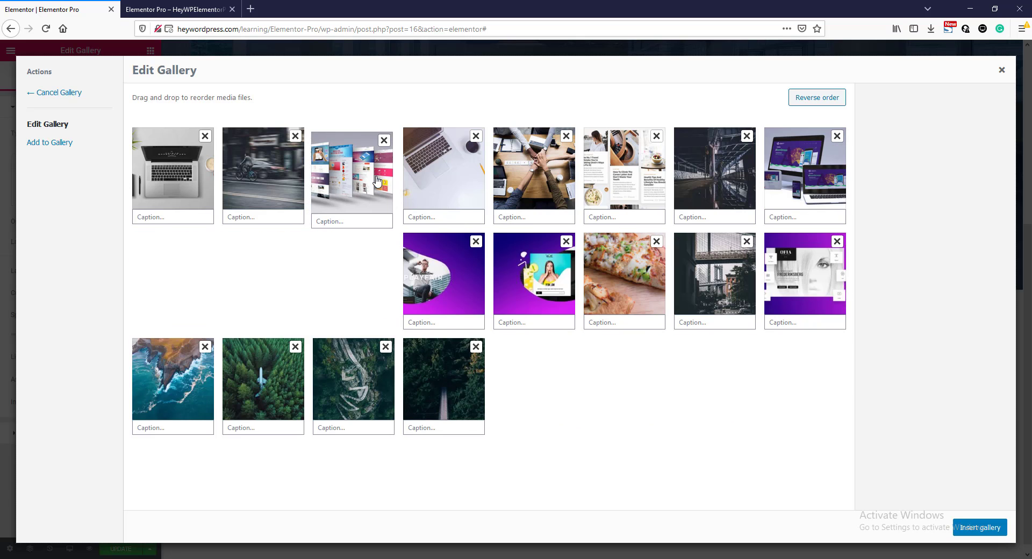
left_click_drag(710, 285, 371, 171)
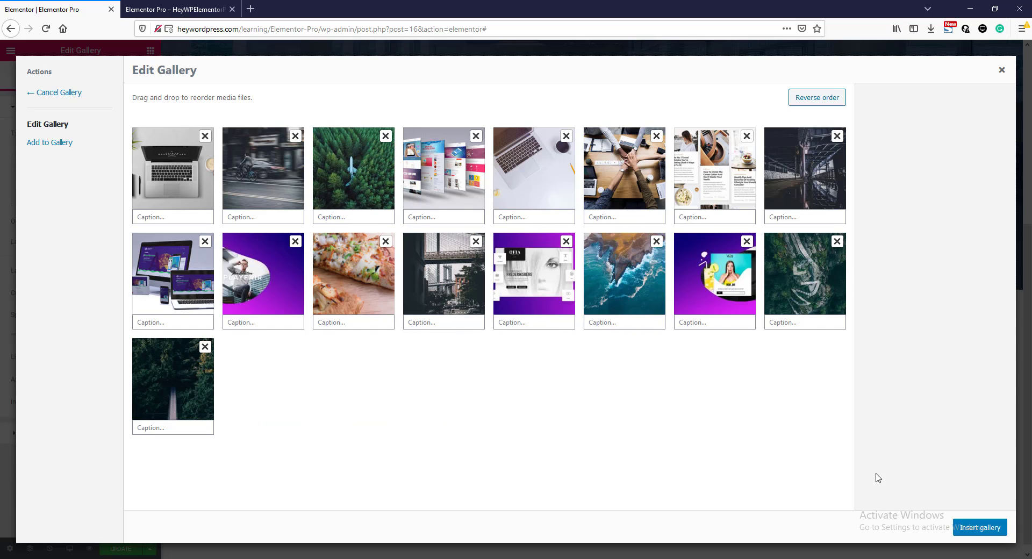
left_click(974, 529)
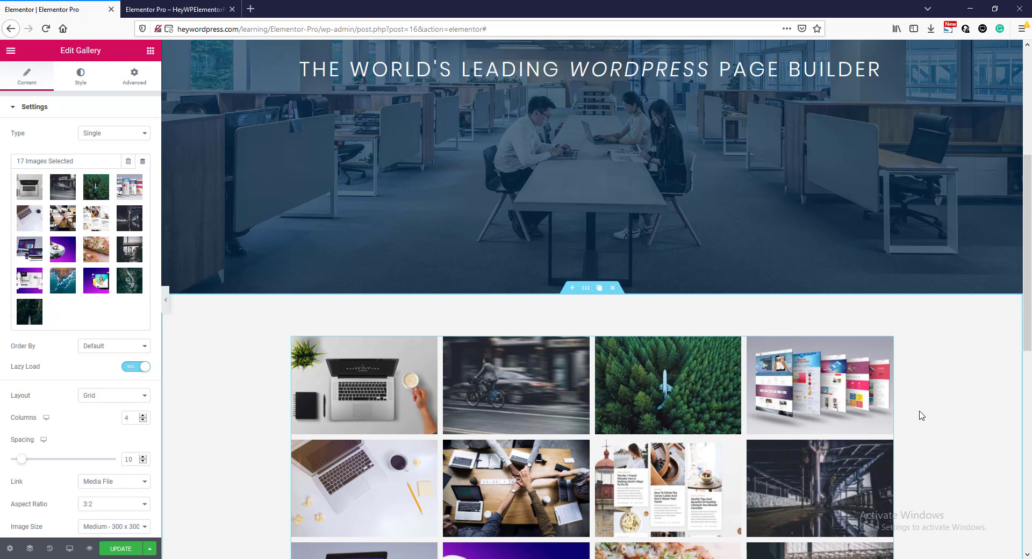
- Set the gallery's image size to Medium Large - 768 x 0
scroll(921, 414, "down", 4)
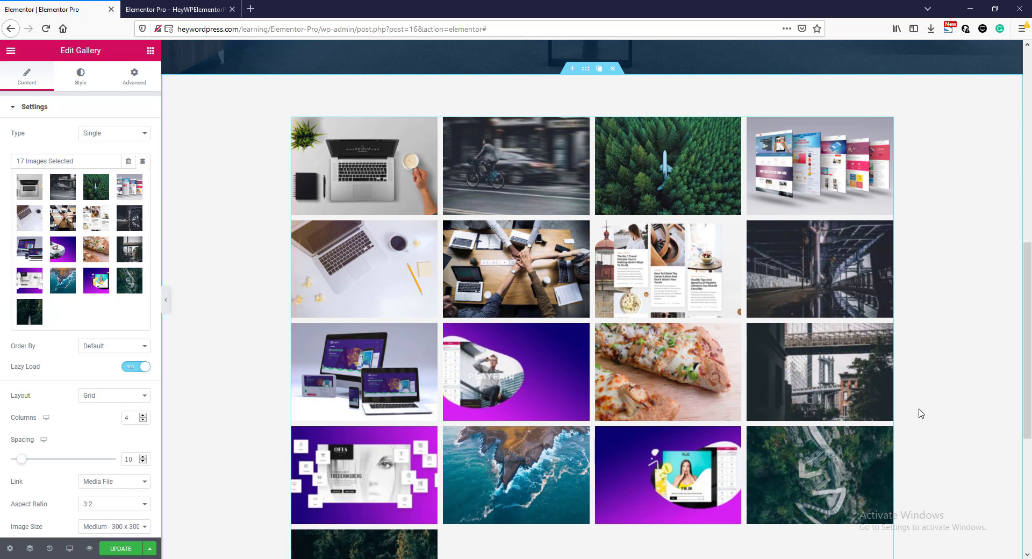
scroll(921, 414, "up", 1)
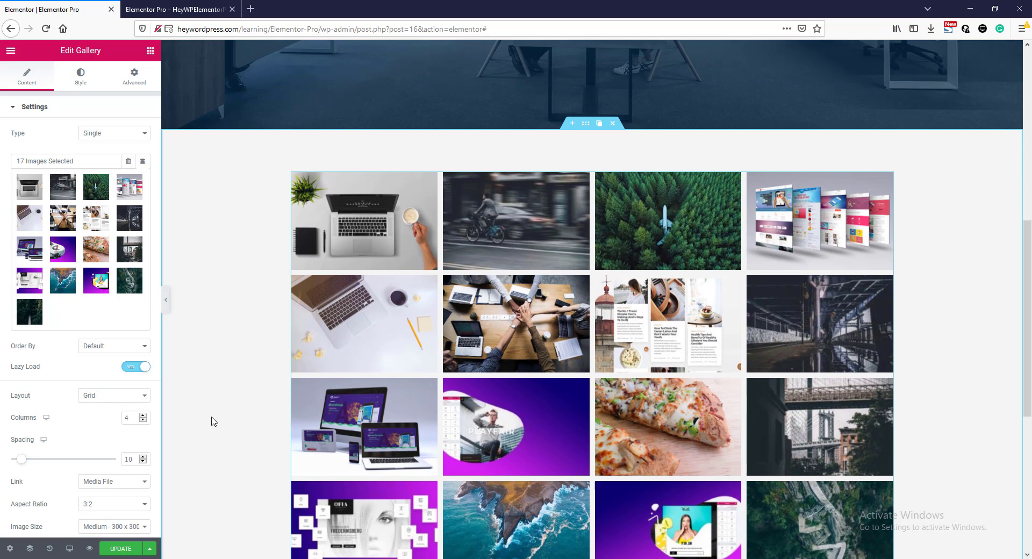
scroll(107, 431, "down", 1)
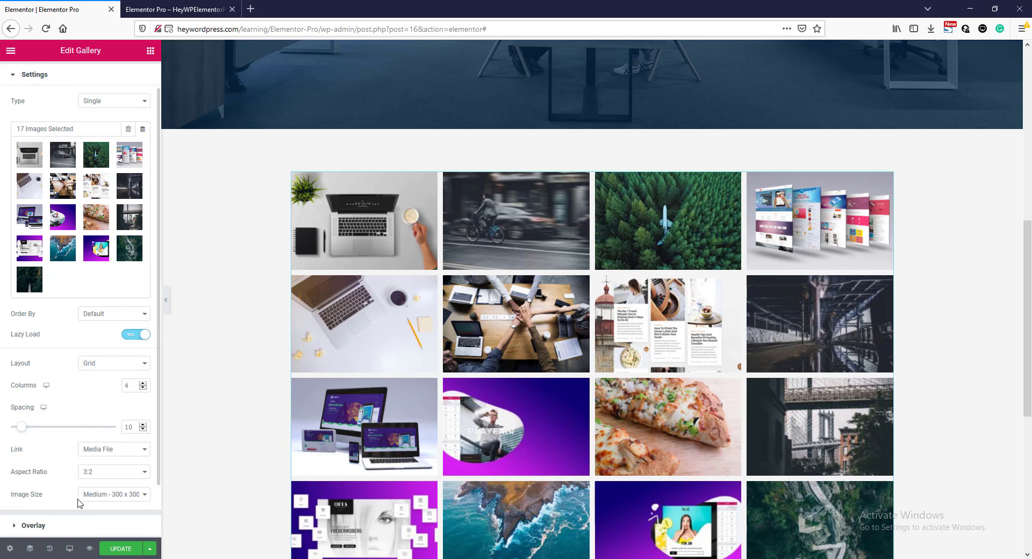
left_click(119, 494)
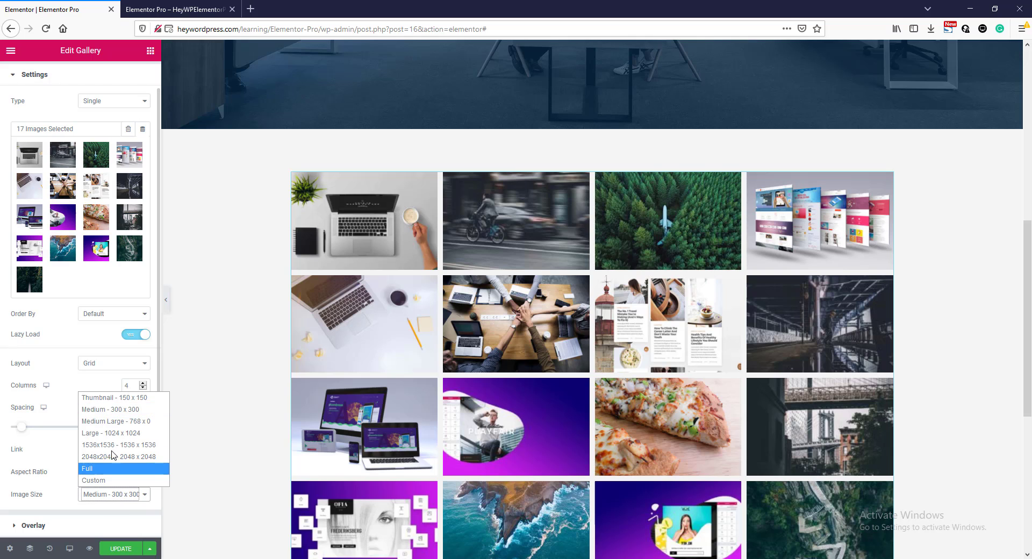
left_click(121, 421)
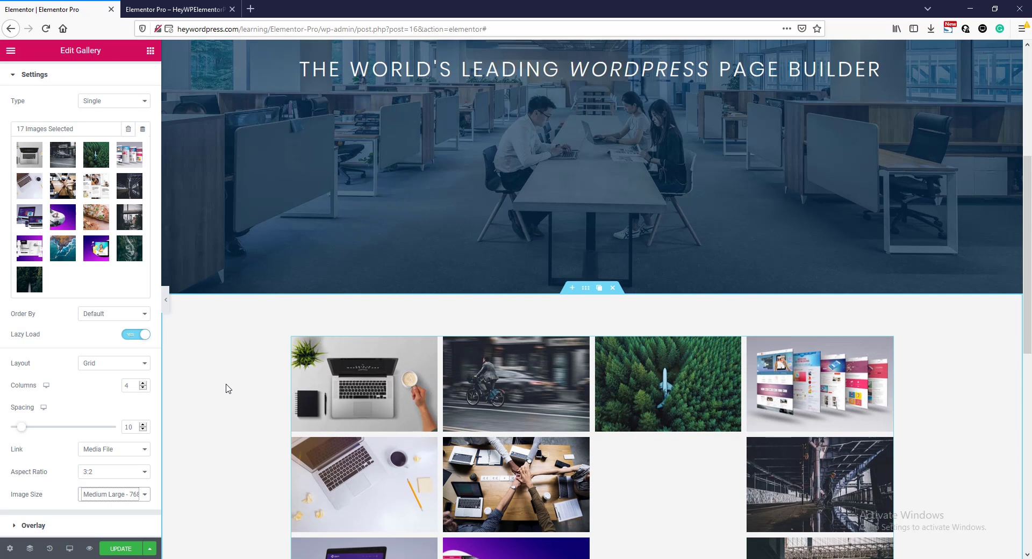
scroll(225, 382, "down", 2)
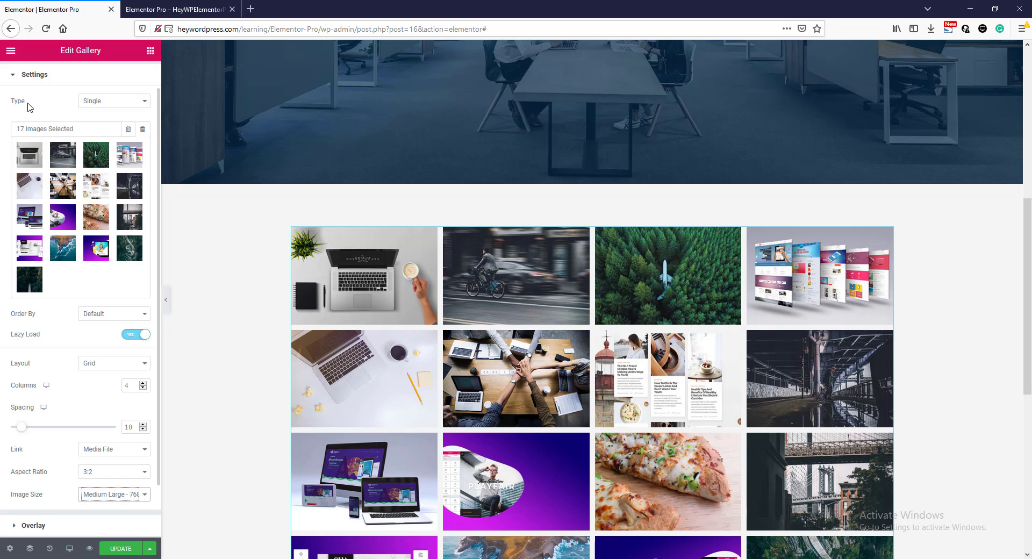
- Switch the gallery type to Multiple and fill its first gallery with the first three web-design images in the media library's second row
left_click(94, 102)
left_click(98, 131)
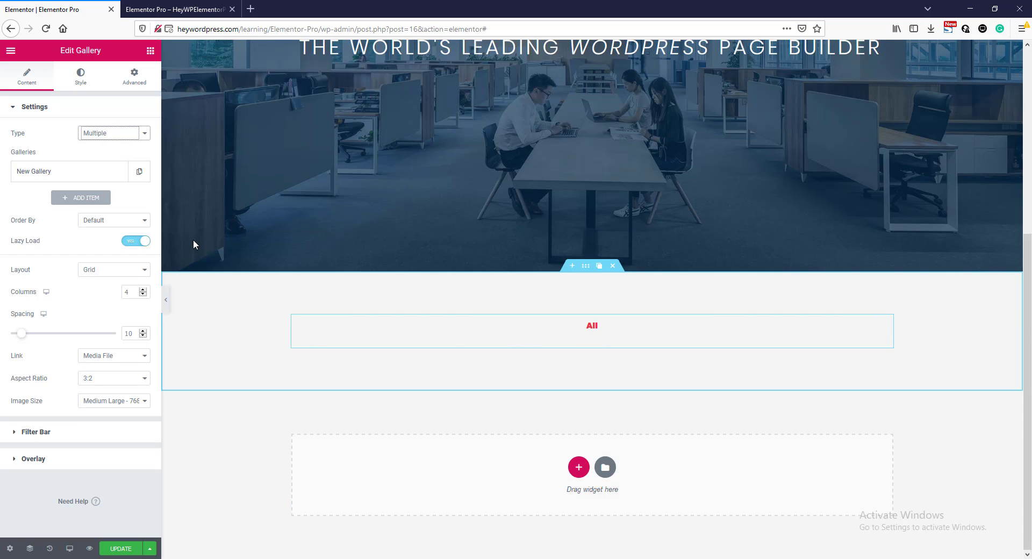
left_click(61, 175)
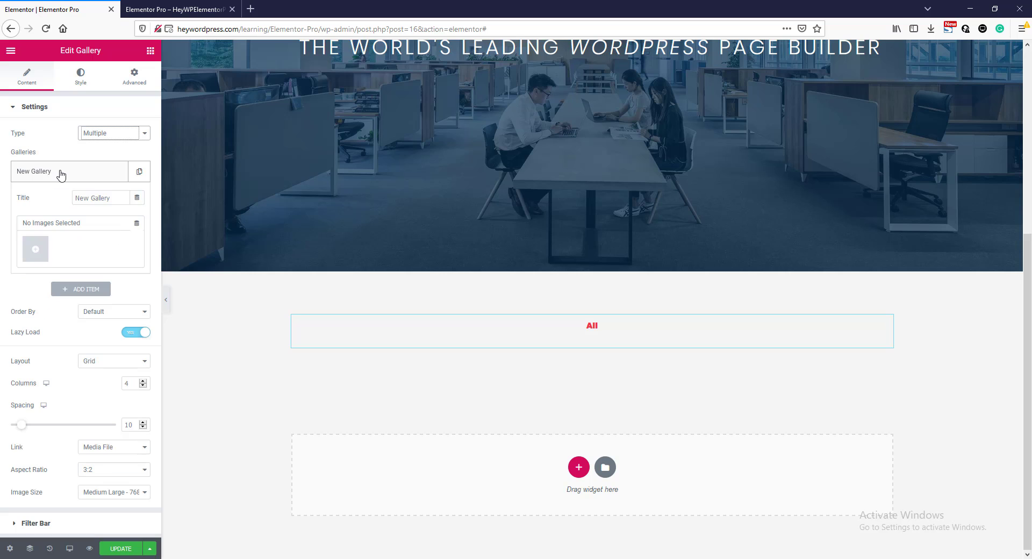
left_click(35, 249)
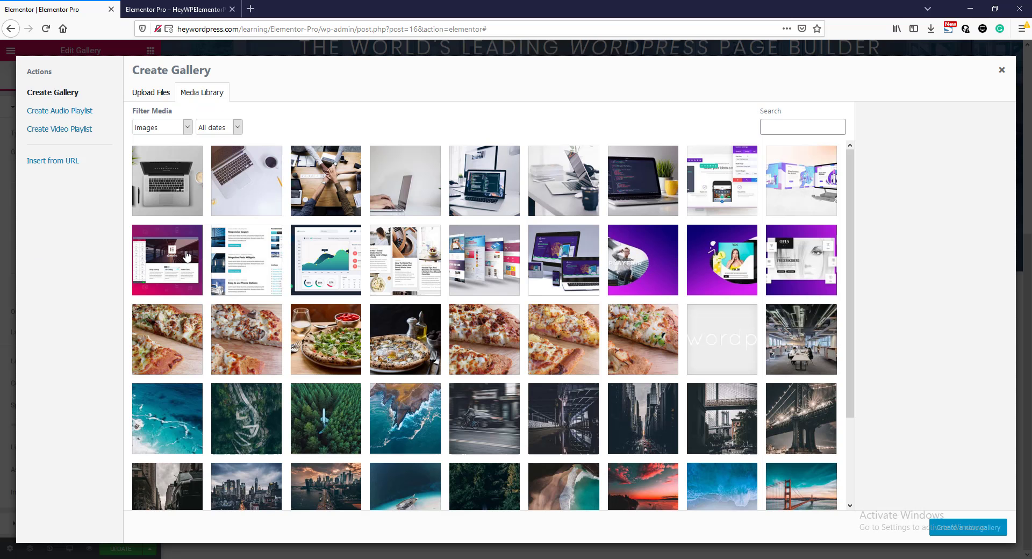
left_click(186, 254)
left_click(245, 258)
left_click(326, 260)
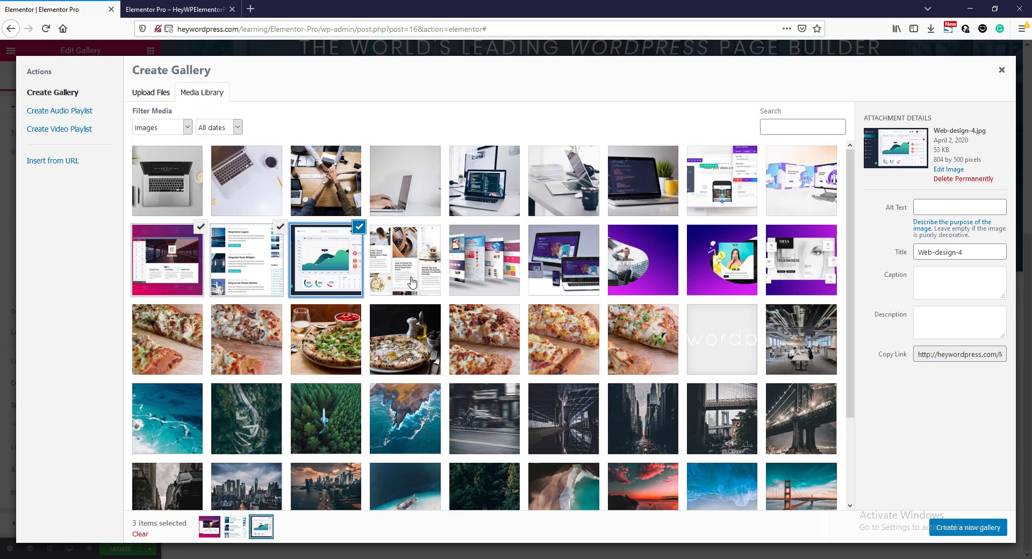
left_click(956, 528)
left_click(992, 529)
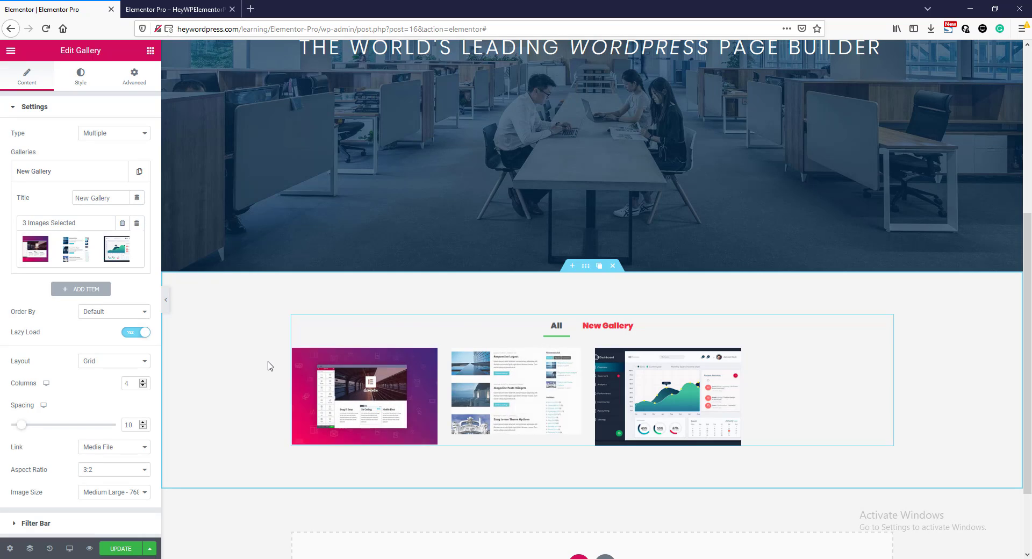
- Title the first gallery "Web Development" and try its filter in the preview
triple_click(118, 199)
type("Web ")
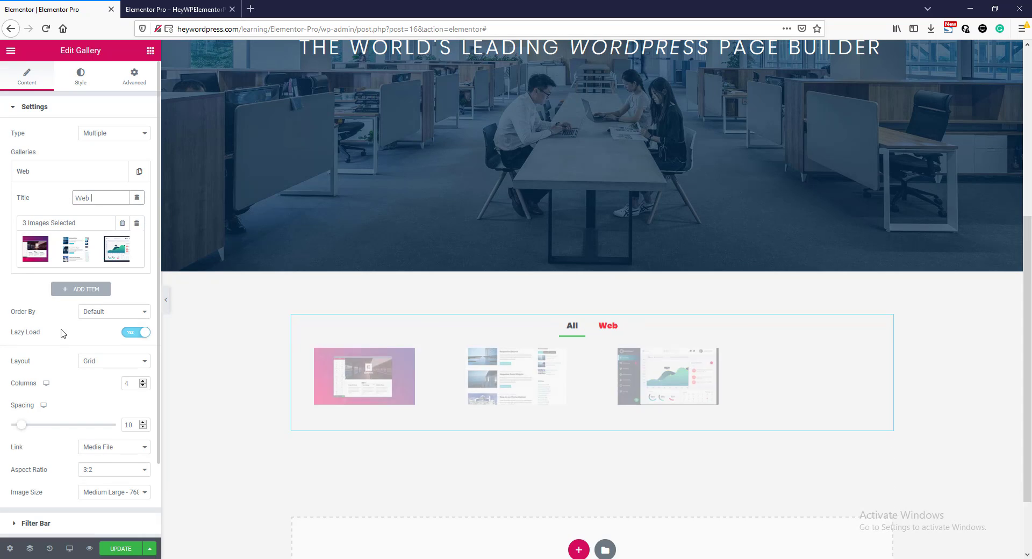
type("Develo")
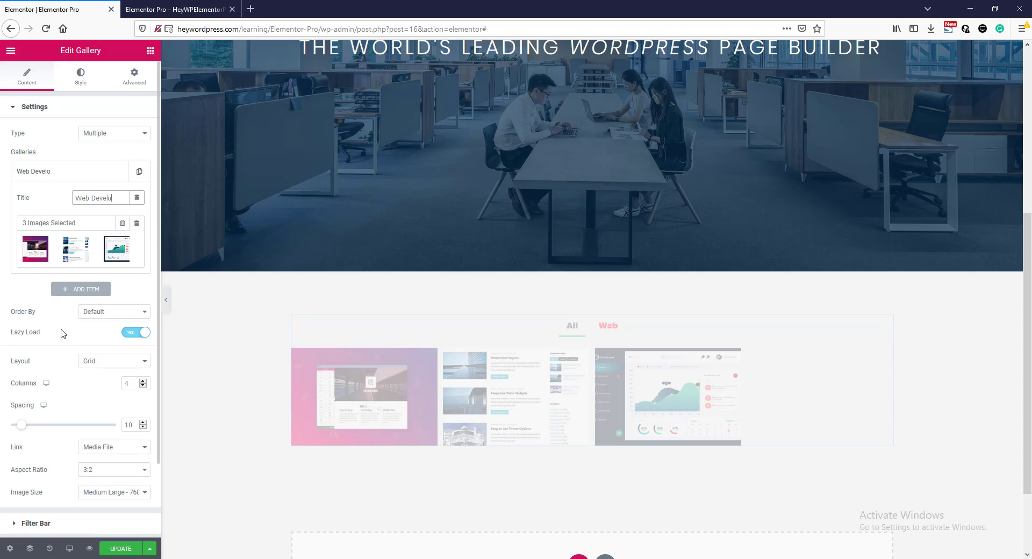
type("pment")
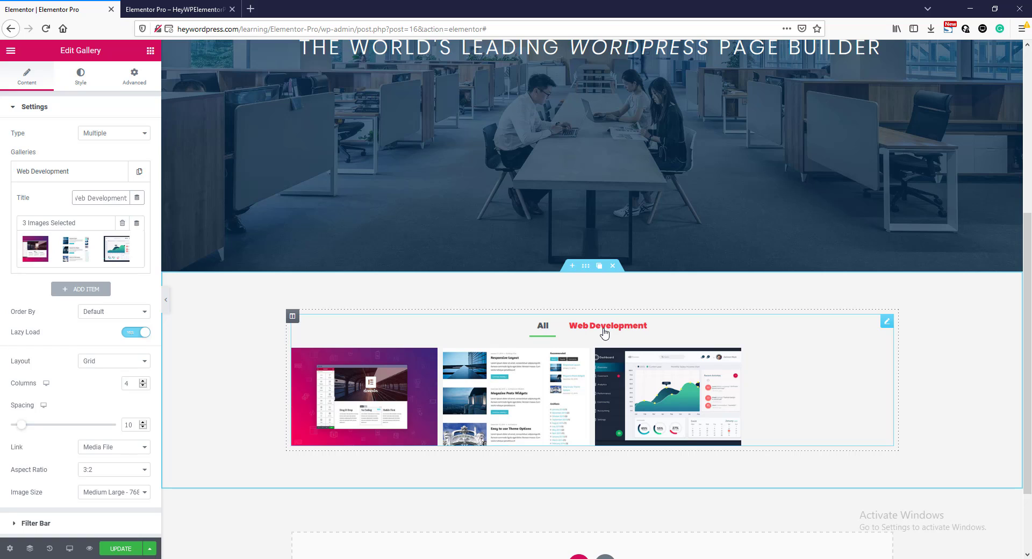
left_click(604, 329)
- Add a second gallery with the first three workspace images from the media library and title it "Work"
left_click(83, 289)
left_click(35, 276)
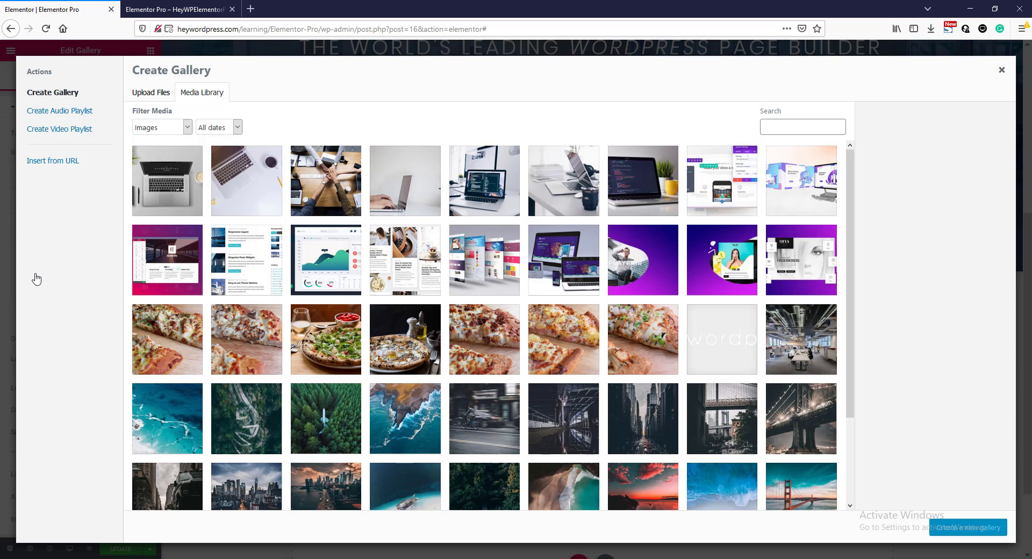
left_click(181, 193)
left_click(245, 188)
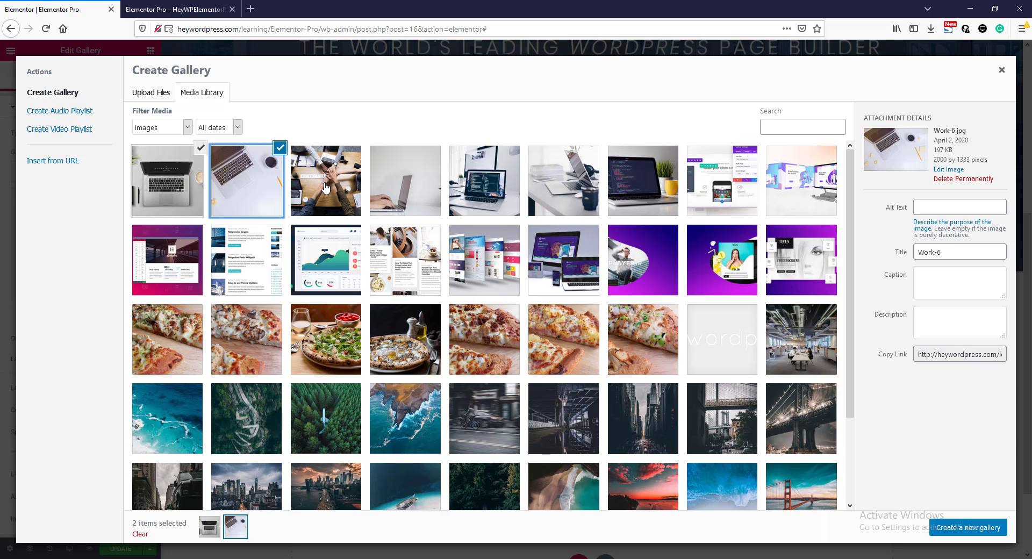
left_click(325, 183)
left_click(977, 531)
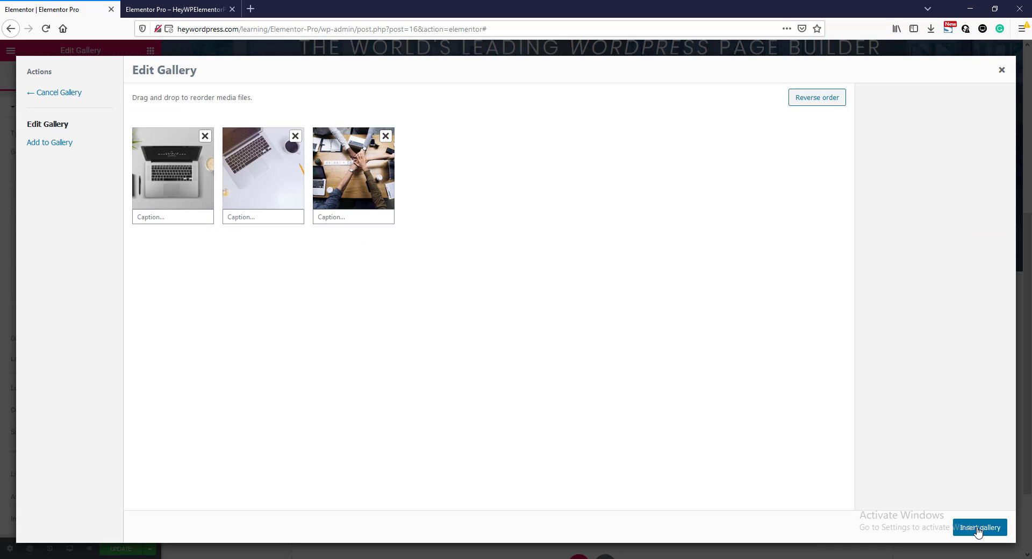
left_click(980, 527)
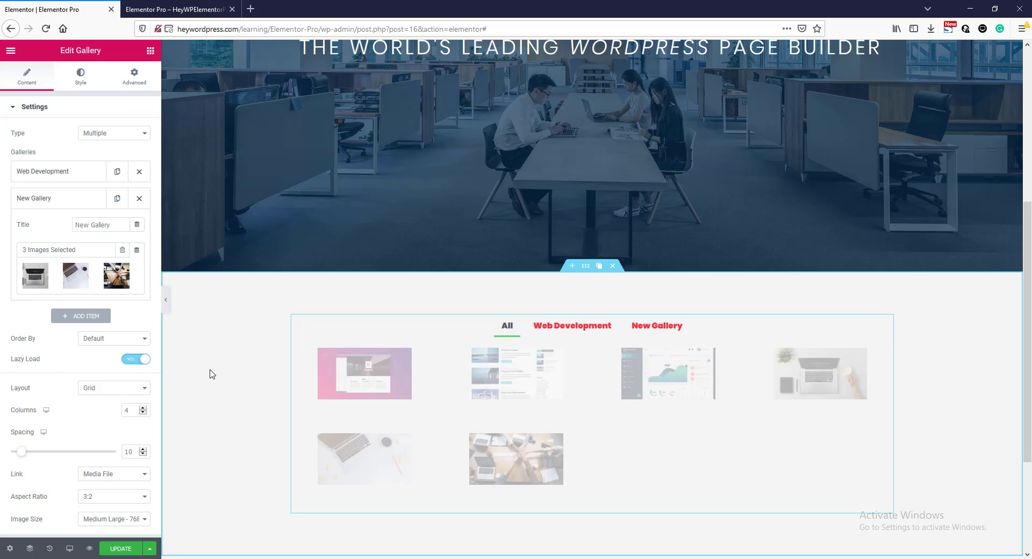
double_click(102, 225)
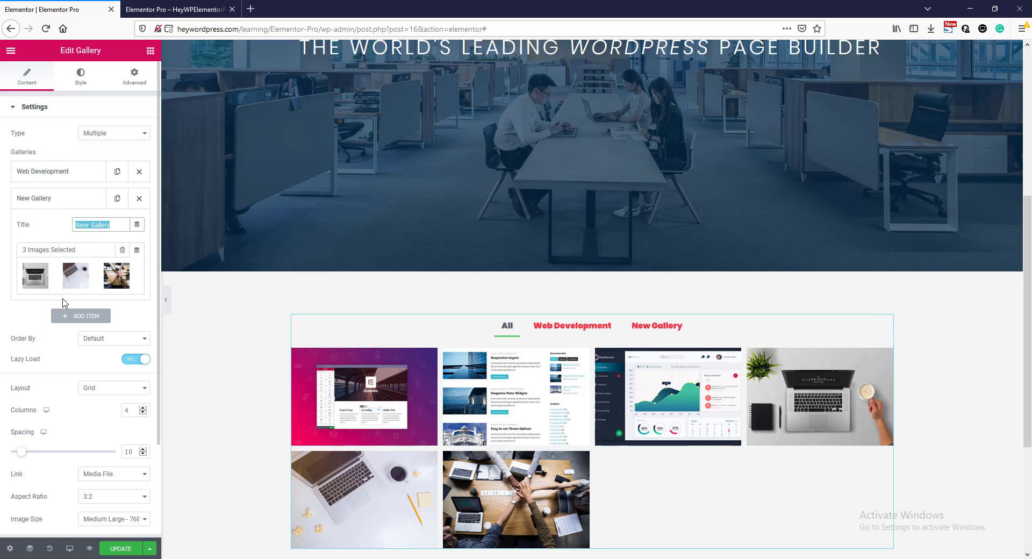
type("Work")
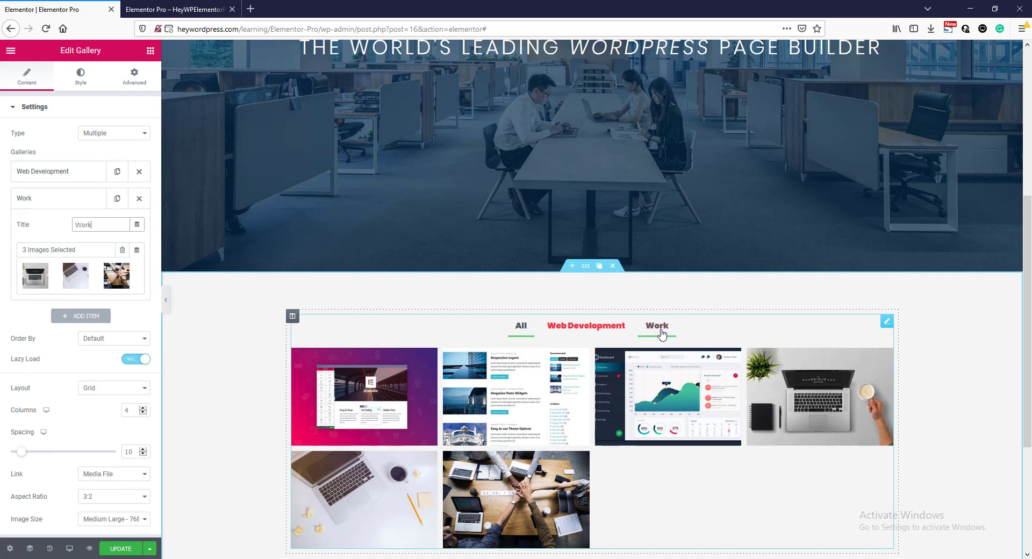
- Preview the gallery with the Web Development, Work and All filters in turn
left_click(577, 328)
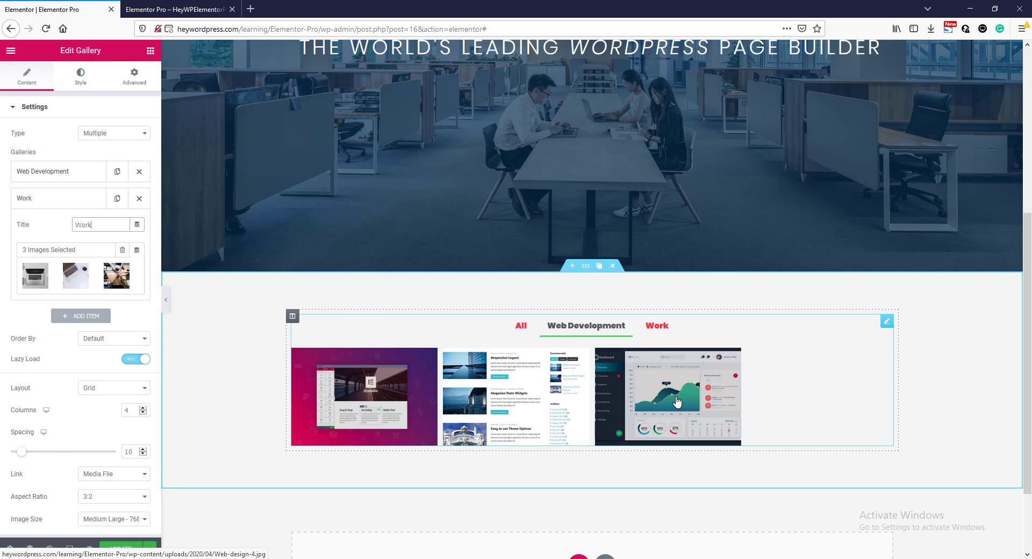
left_click(663, 330)
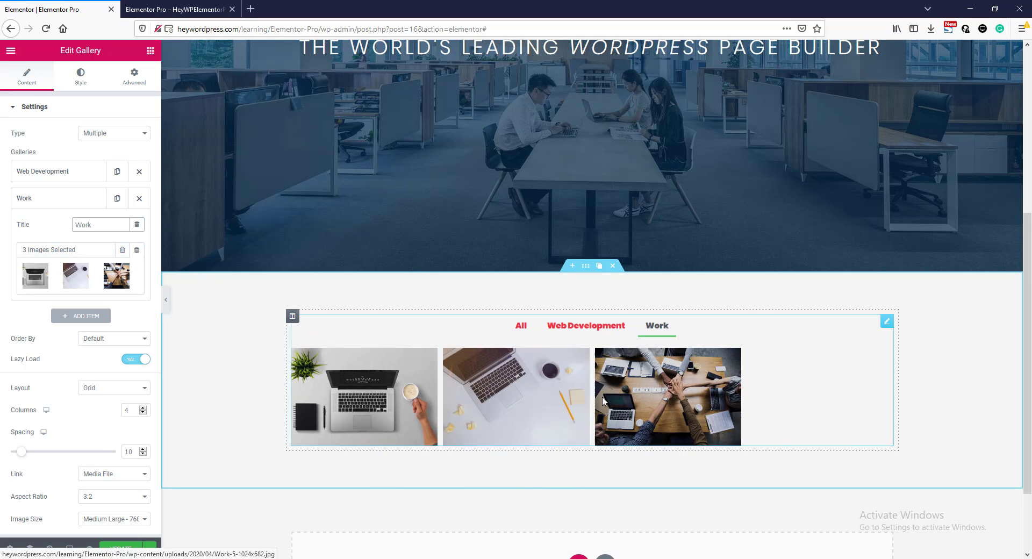
left_click(520, 325)
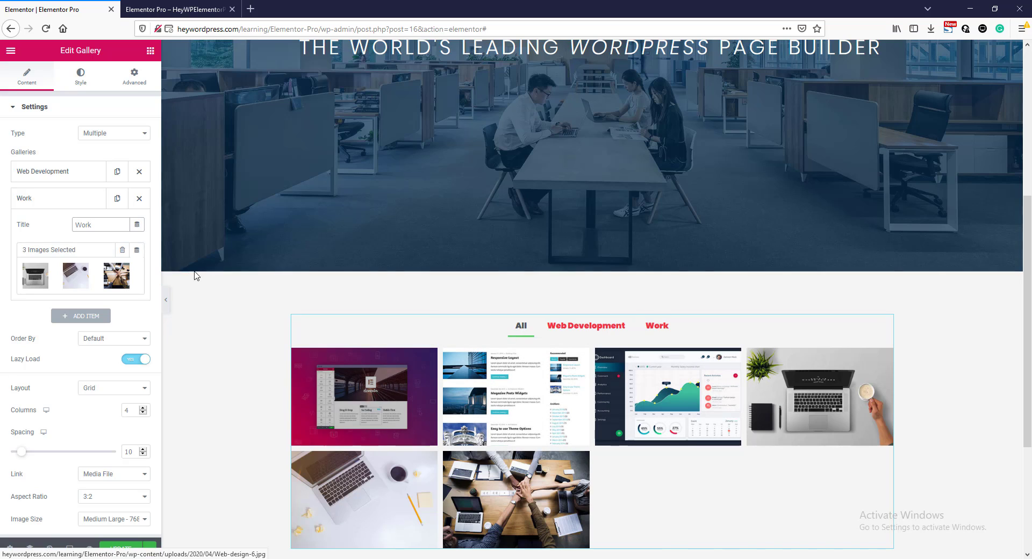
- Switch the gallery type back to Single and set its image order to Random
left_click(102, 135)
left_click(102, 145)
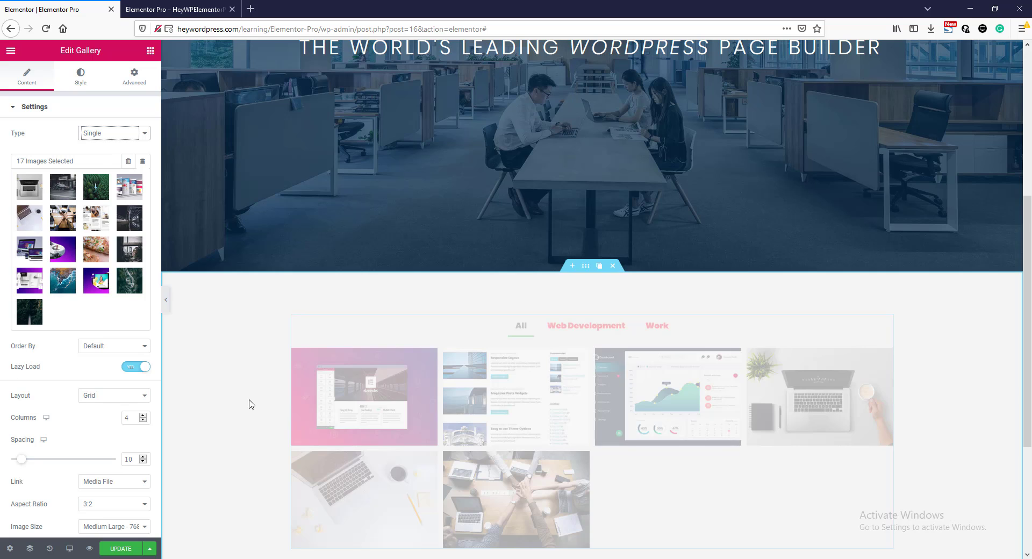
scroll(252, 406, "down", 3)
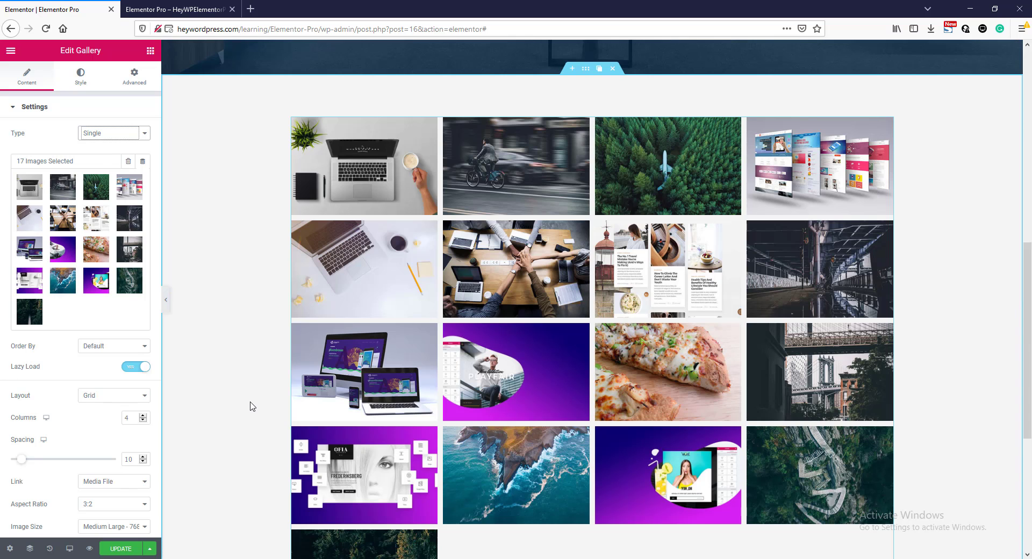
left_click(102, 347)
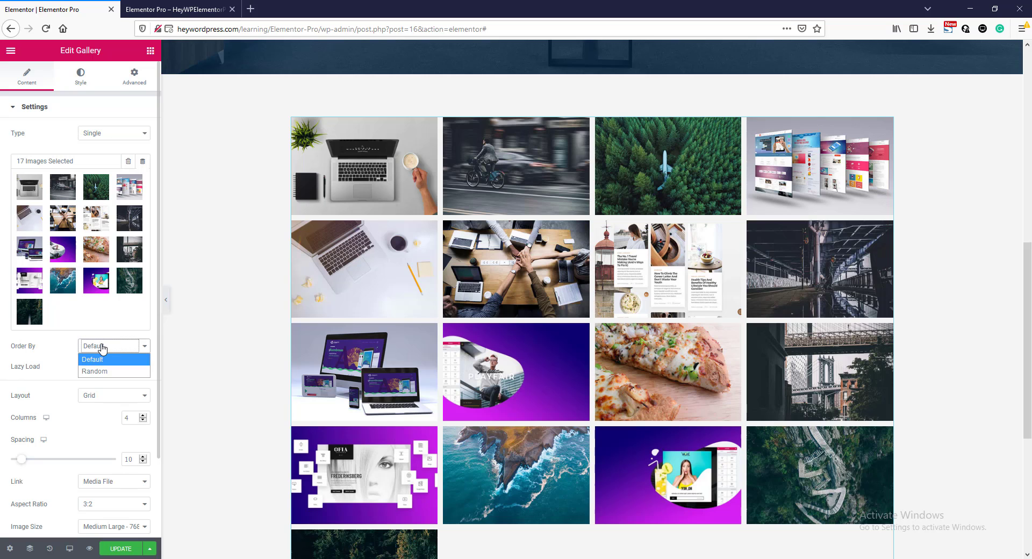
left_click(101, 372)
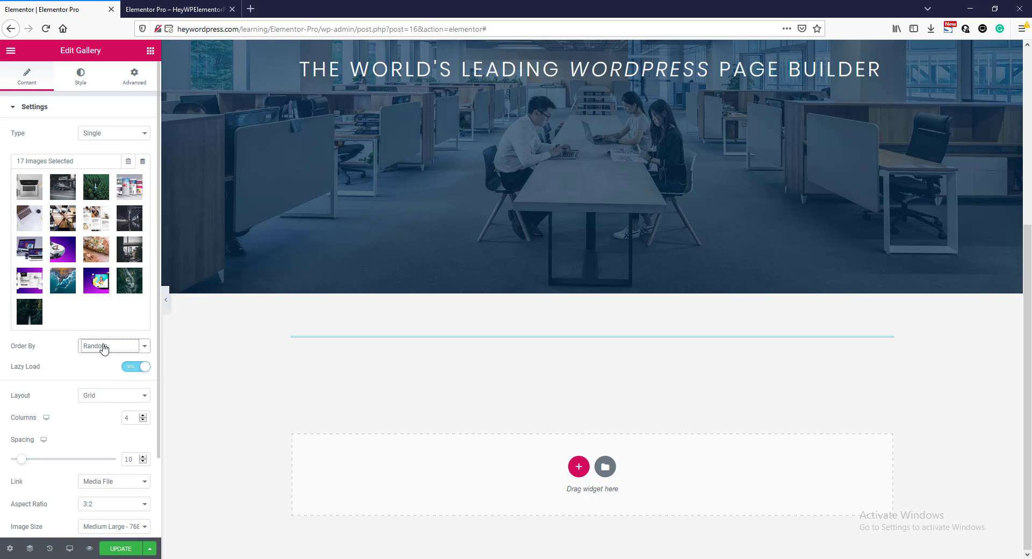
- Set the gallery's image order back to Default and look through the images on the page
left_click(104, 349)
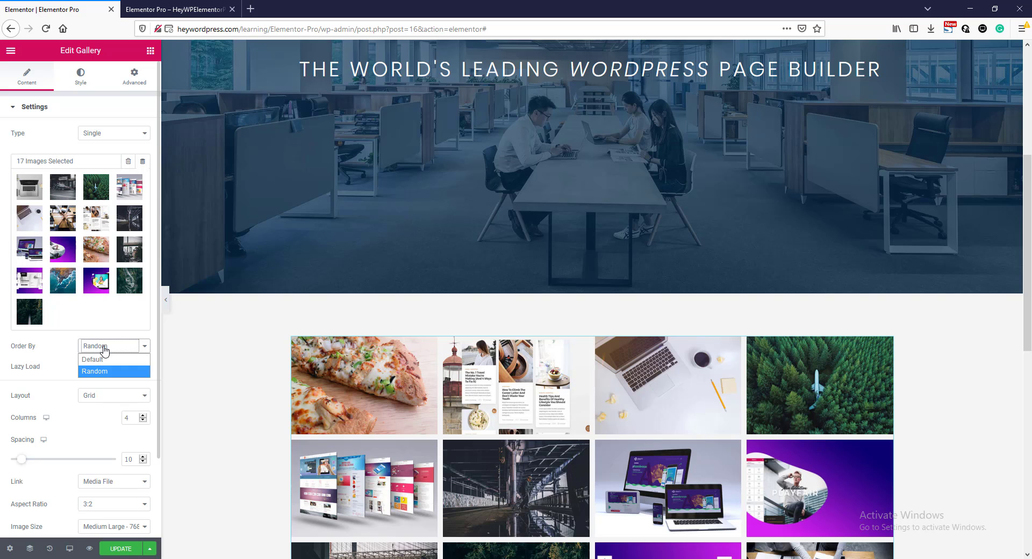
left_click(103, 357)
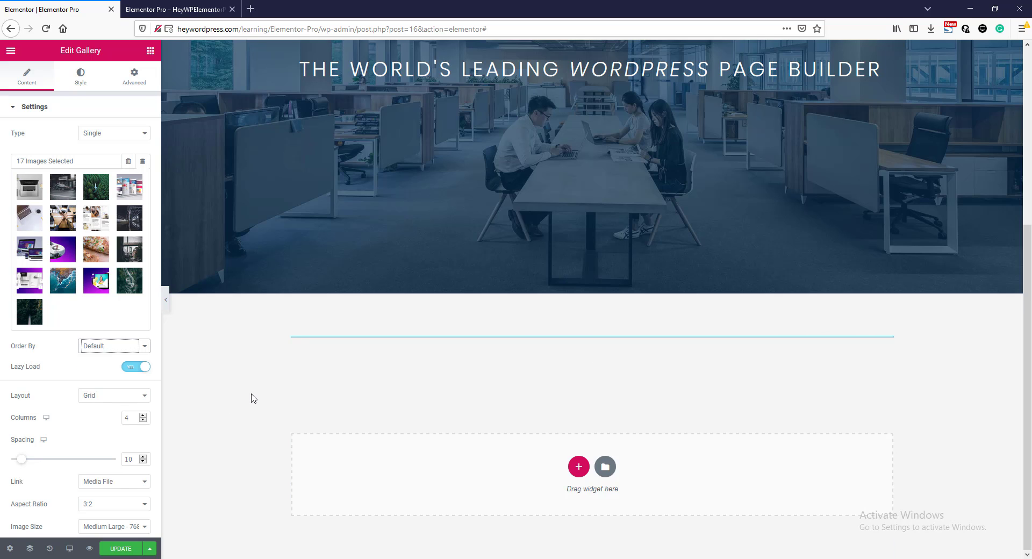
scroll(260, 383, "down", 8)
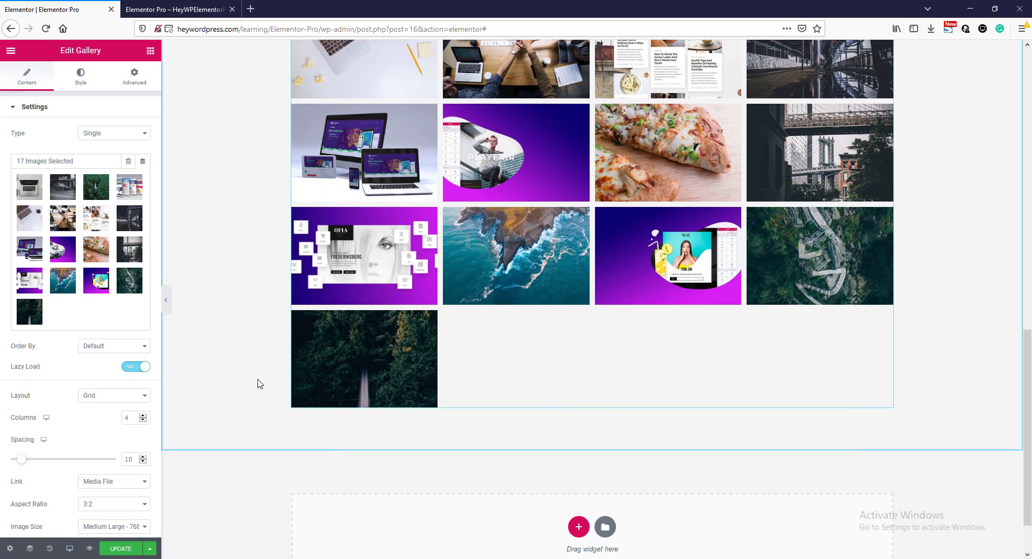
scroll(259, 383, "up", 6)
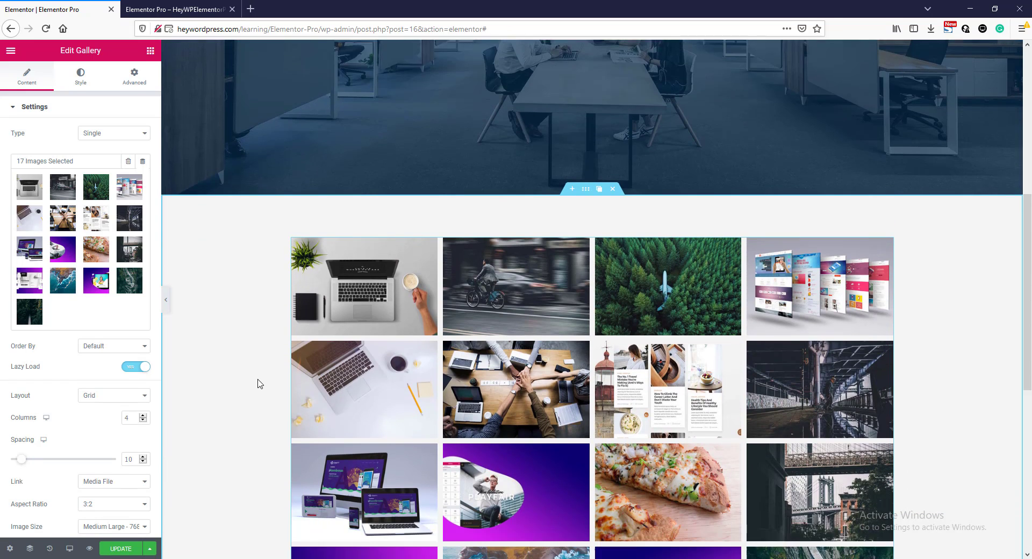
scroll(258, 382, "down", 4)
scroll(259, 382, "up", 4)
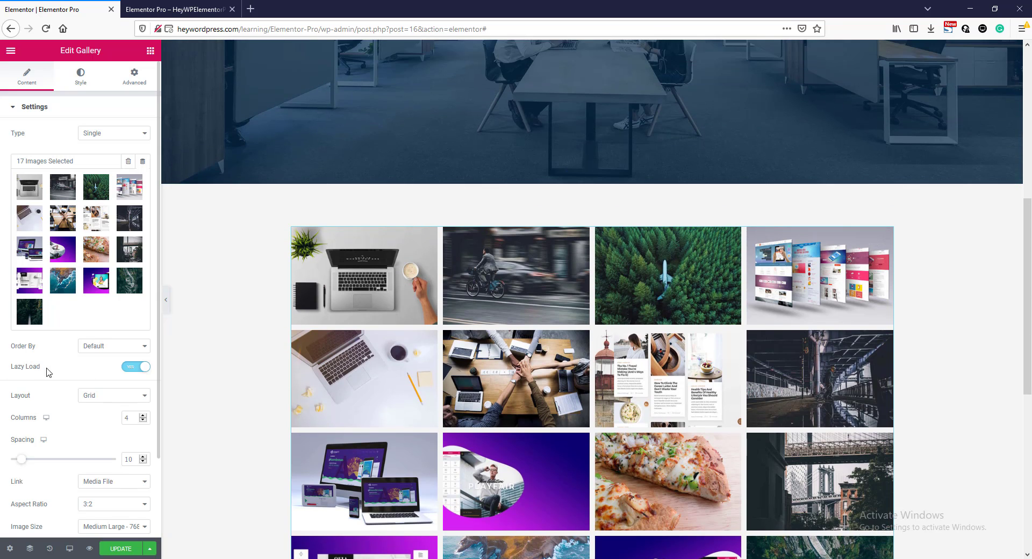
- Switch the gallery's lazy loading off, look over the images, and switch lazy loading on again
left_click(129, 368)
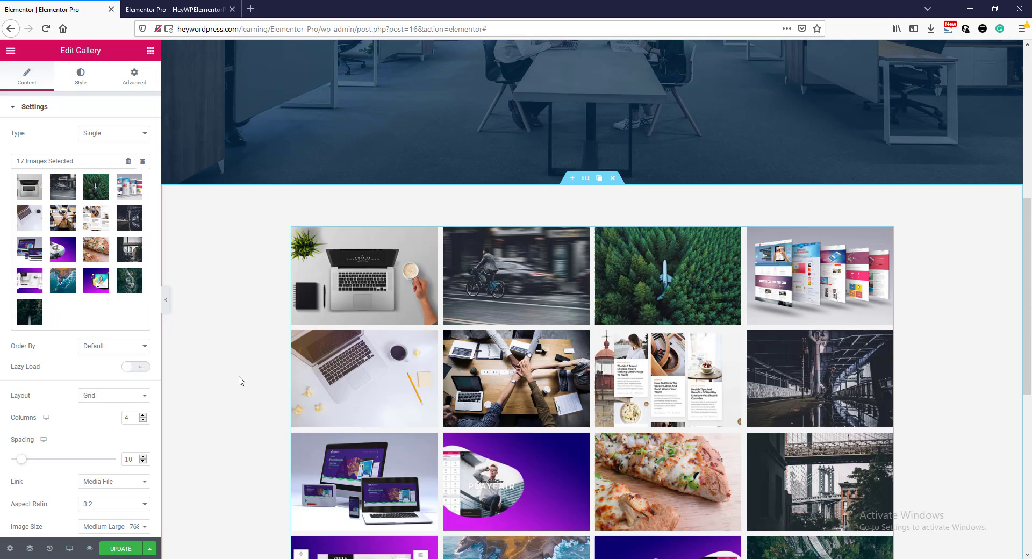
scroll(245, 378, "up", 2)
scroll(248, 378, "down", 6)
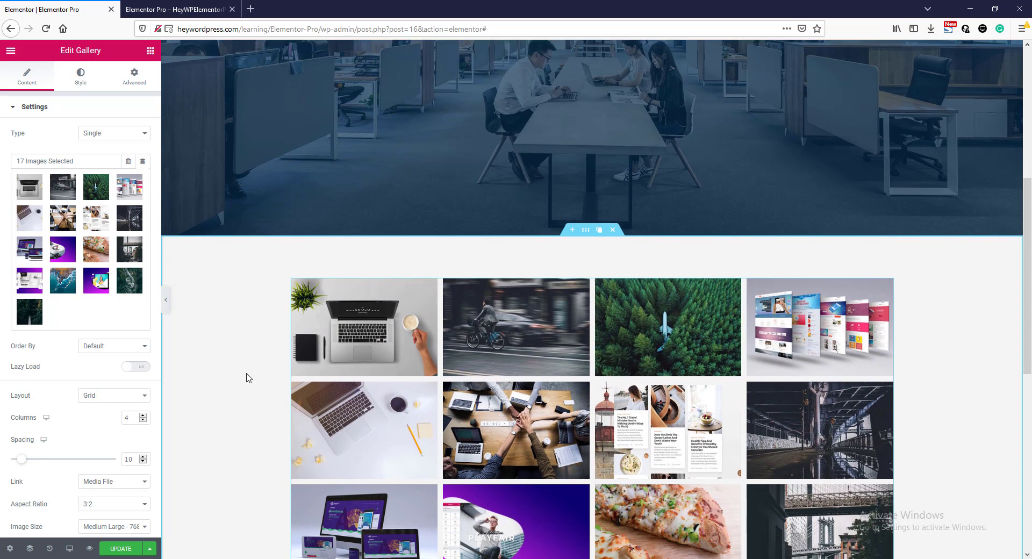
scroll(247, 379, "up", 3)
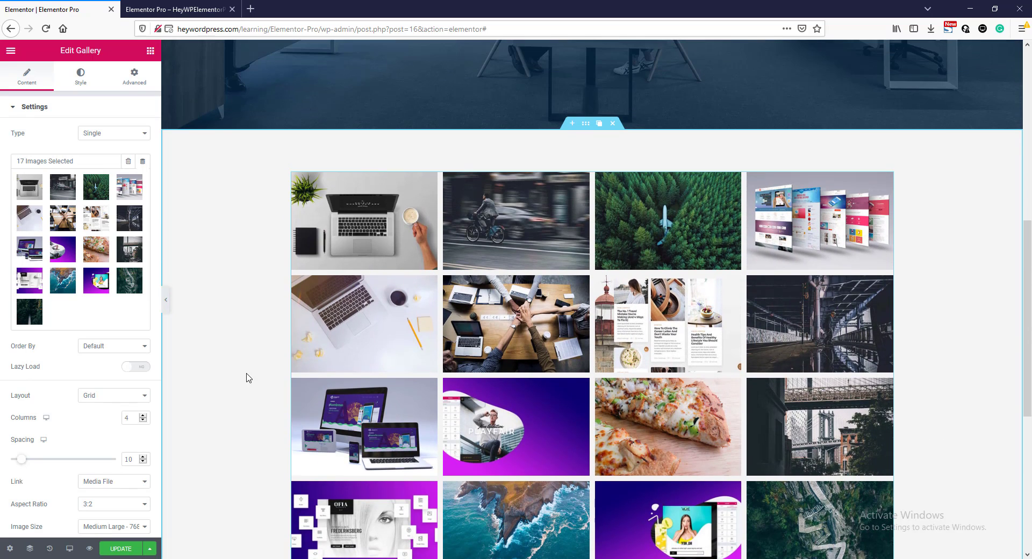
left_click(140, 368)
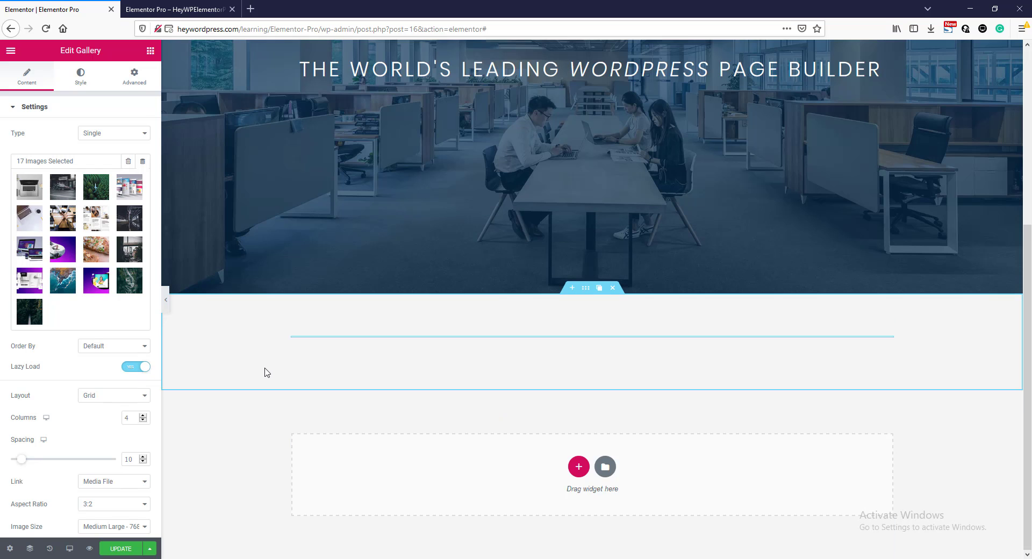
scroll(255, 373, "down", 5)
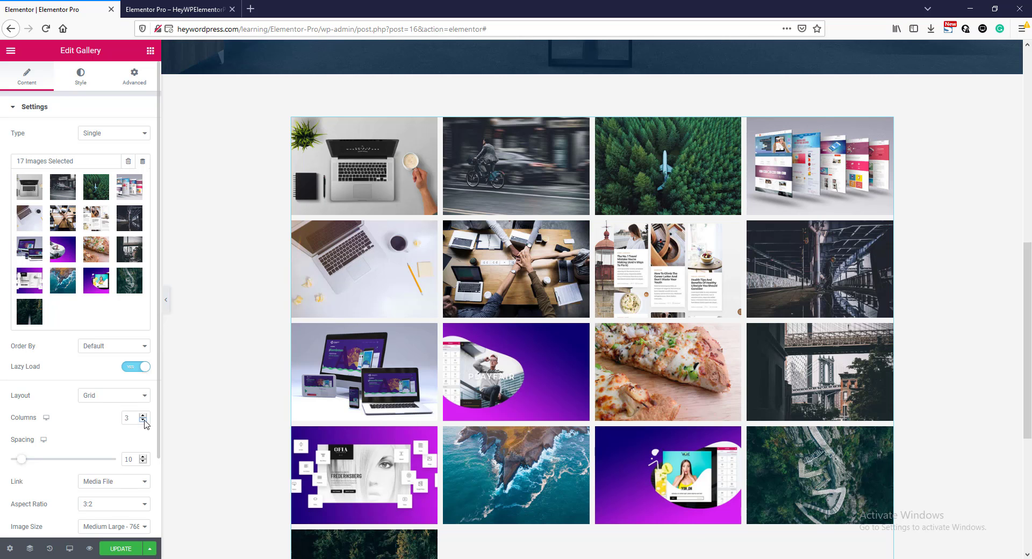
- Set the gallery to 3 columns with a spacing of 15
scroll(245, 338, "down", 3)
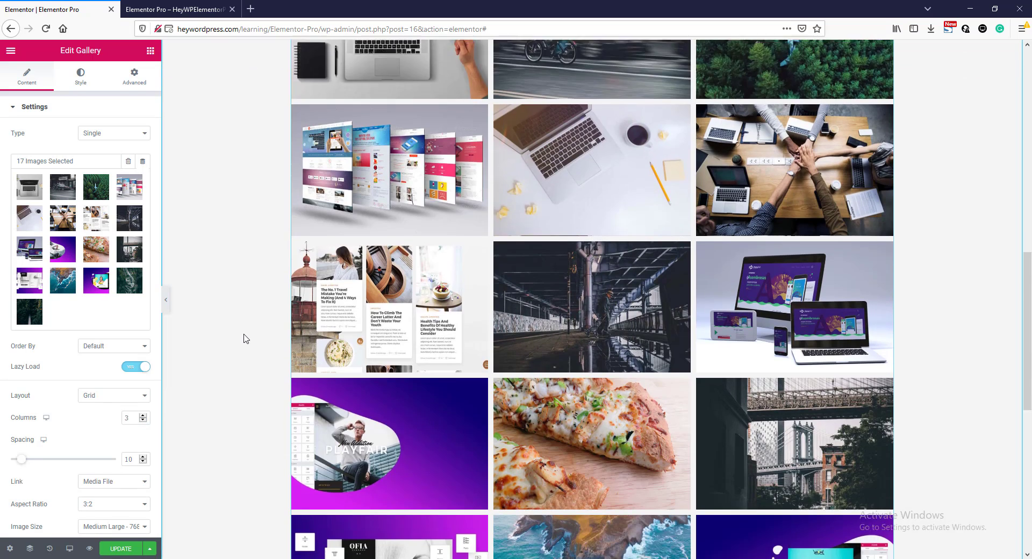
scroll(245, 338, "down", 5)
scroll(245, 339, "up", 3)
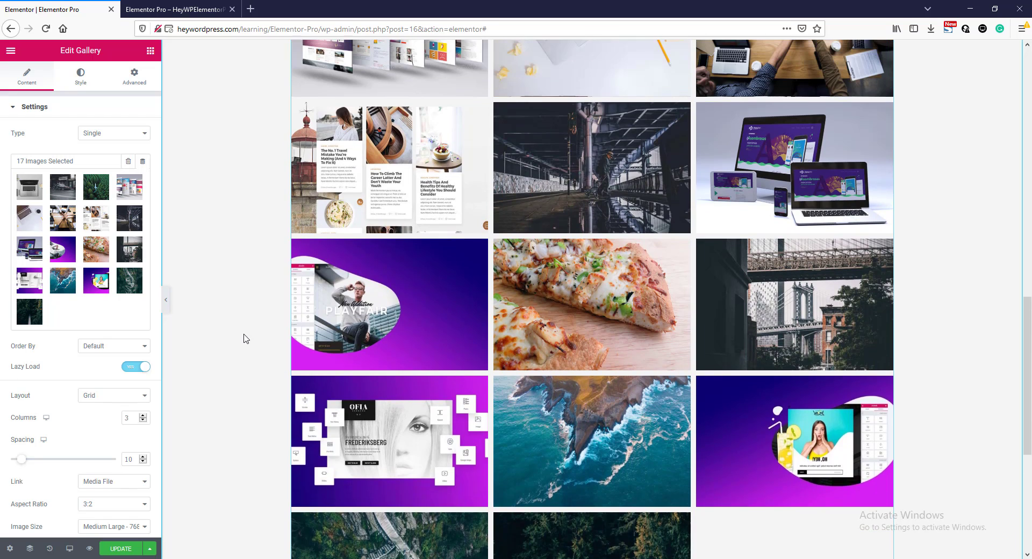
scroll(245, 339, "up", 2)
scroll(66, 373, "down", 3)
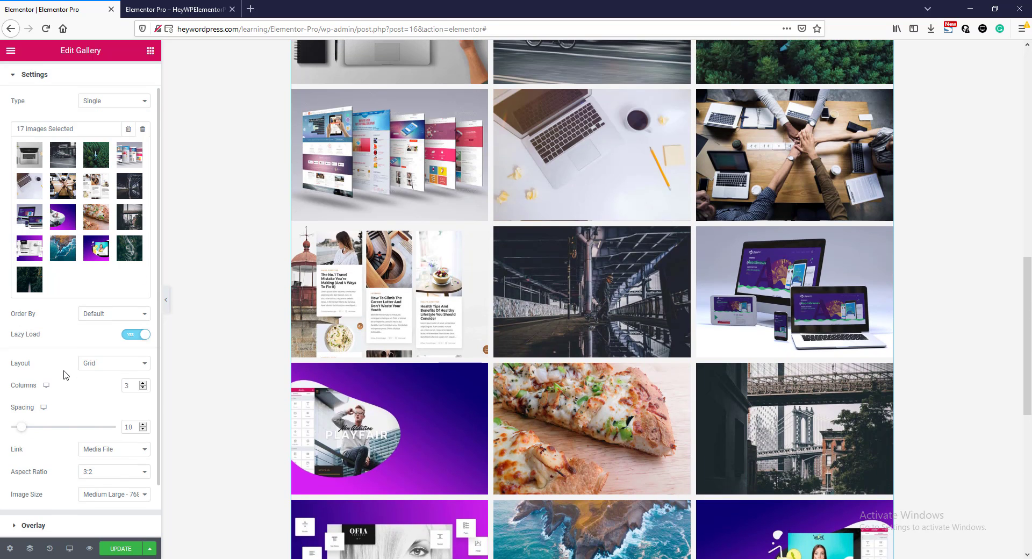
mouse_move(21, 379)
left_mouse_down()
mouse_move(46, 380)
mouse_move(27, 379)
left_mouse_up()
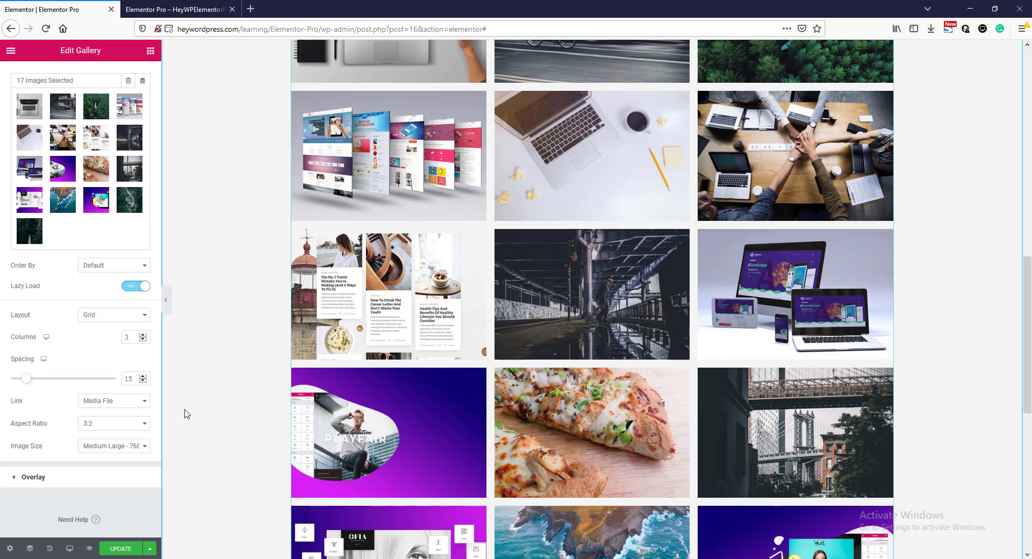
- Set the gallery's link type to Custom URL and make its URL field ready for input
left_click(104, 405)
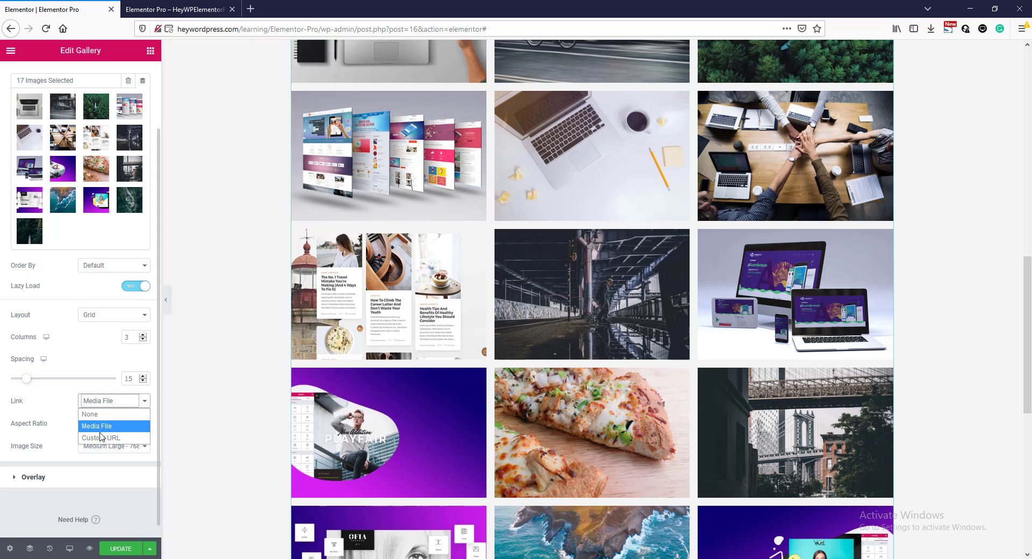
left_click(100, 426)
left_click(105, 401)
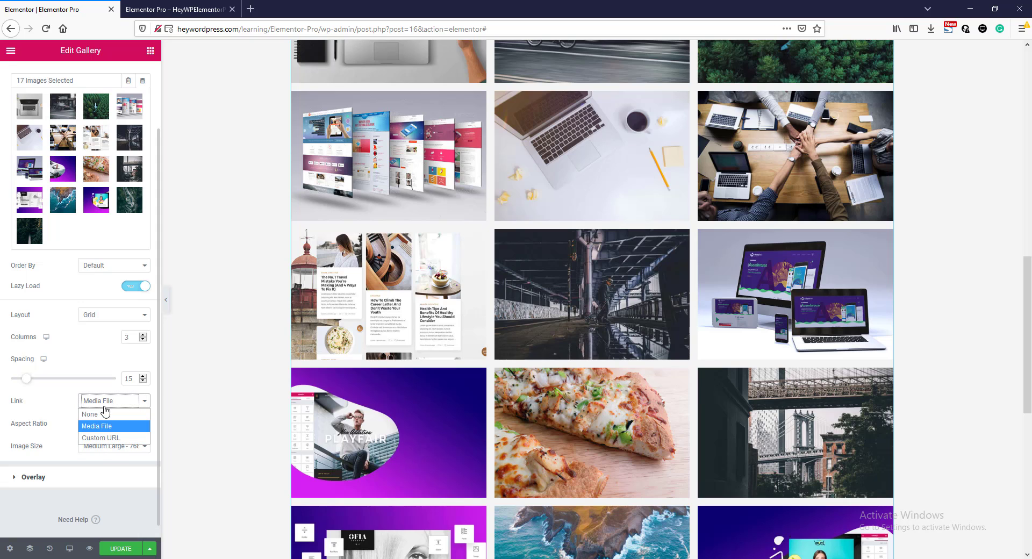
left_click(99, 438)
left_click(49, 435)
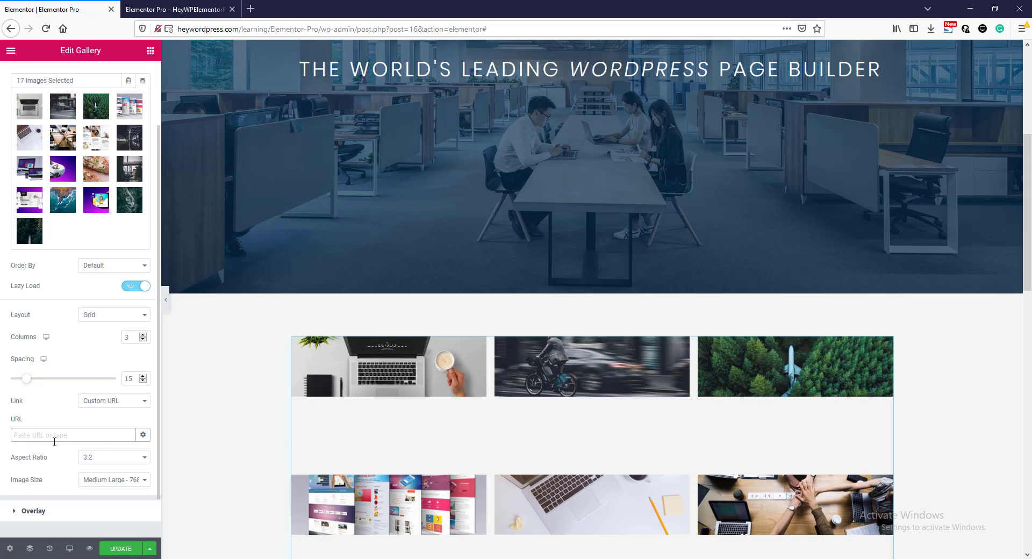
- Try the 4:3 and 9:16 aspect ratios on the gallery images and return to 3:2
scroll(65, 436, "down", 1)
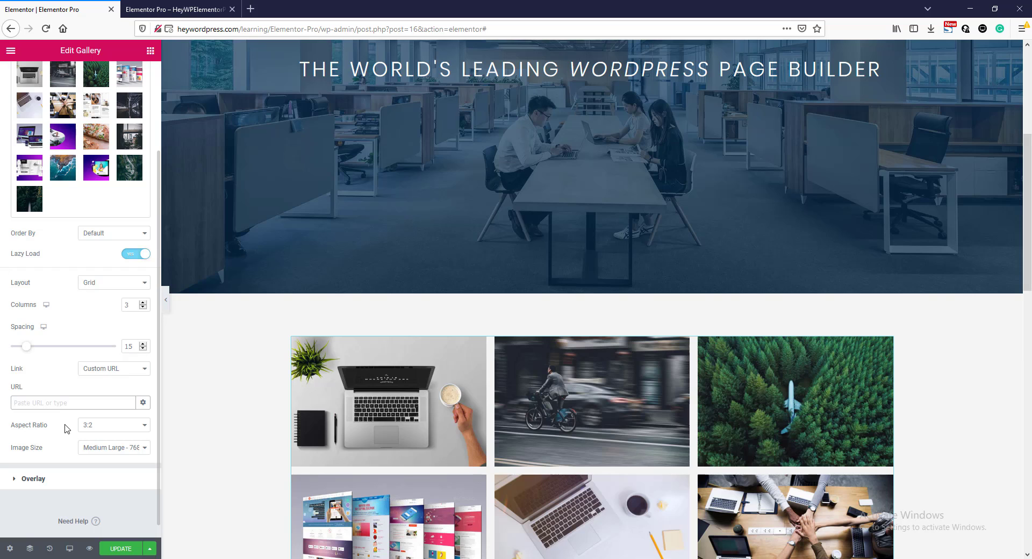
left_click(95, 428)
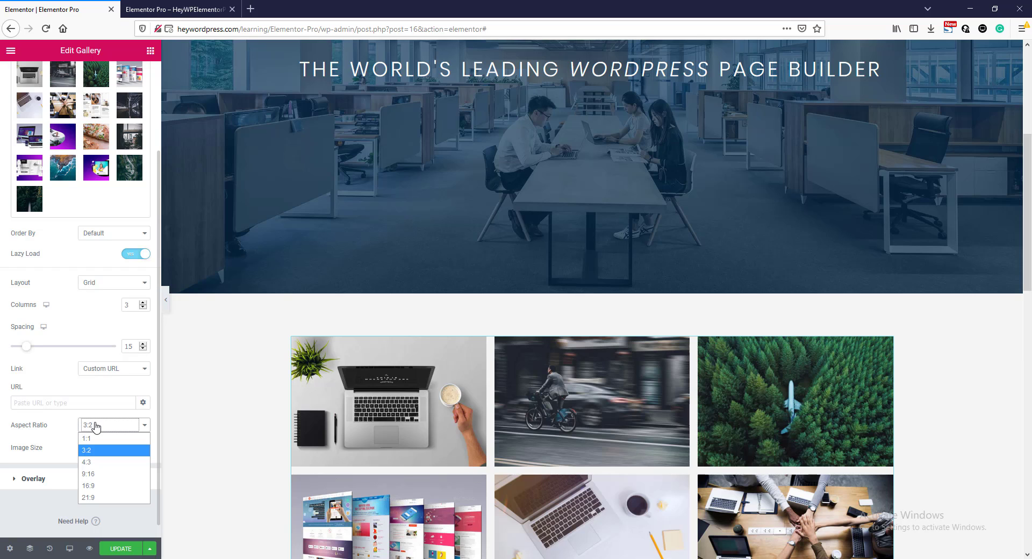
left_click(96, 463)
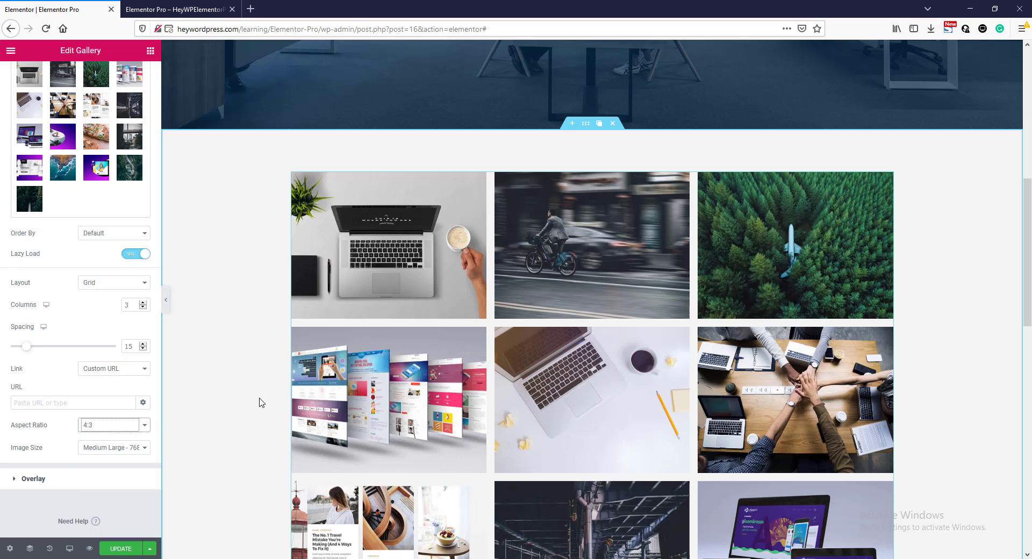
left_click(144, 426)
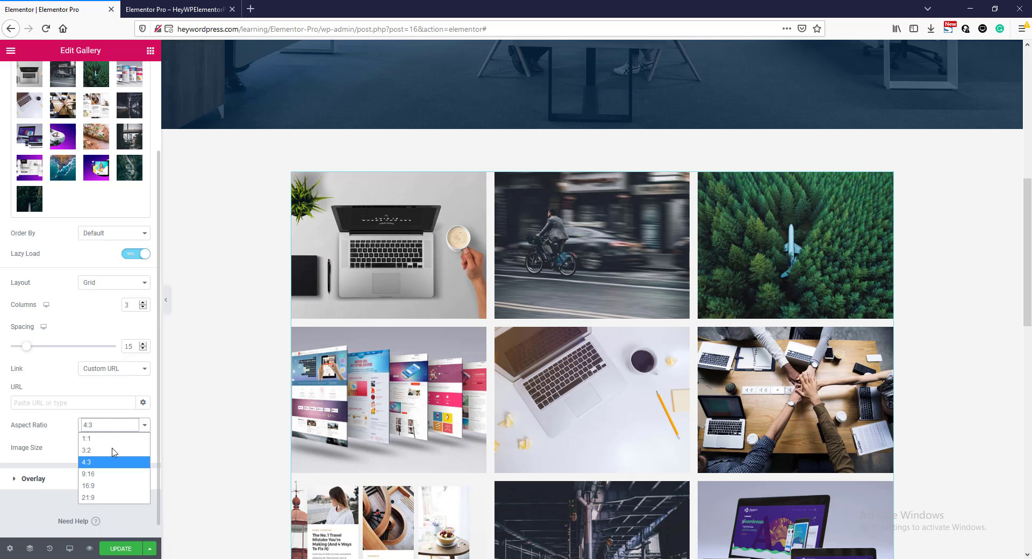
left_click(98, 475)
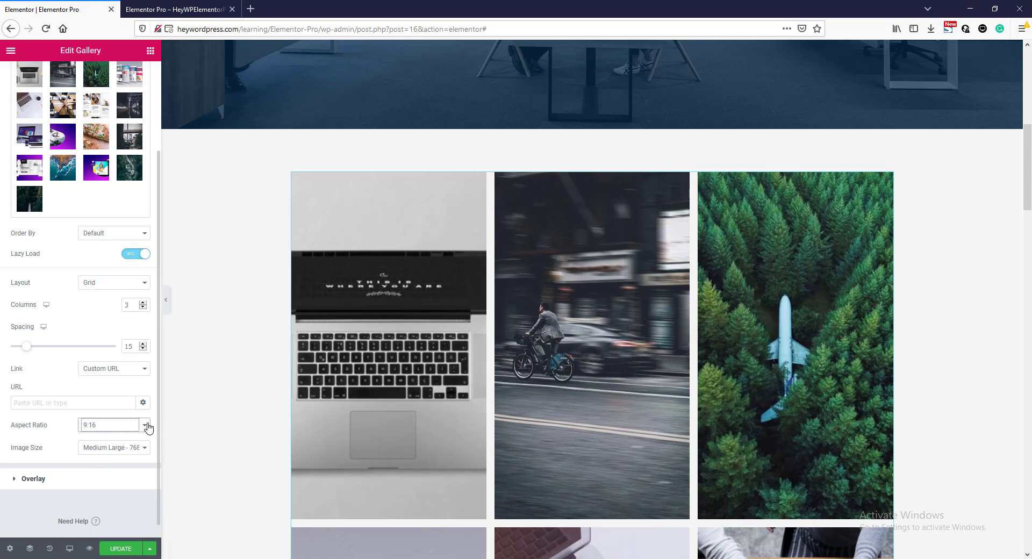
left_click(144, 426)
left_click(96, 452)
- Try the Justified layout on the gallery and look over the resulting rows of images
scroll(106, 381, "down", 1)
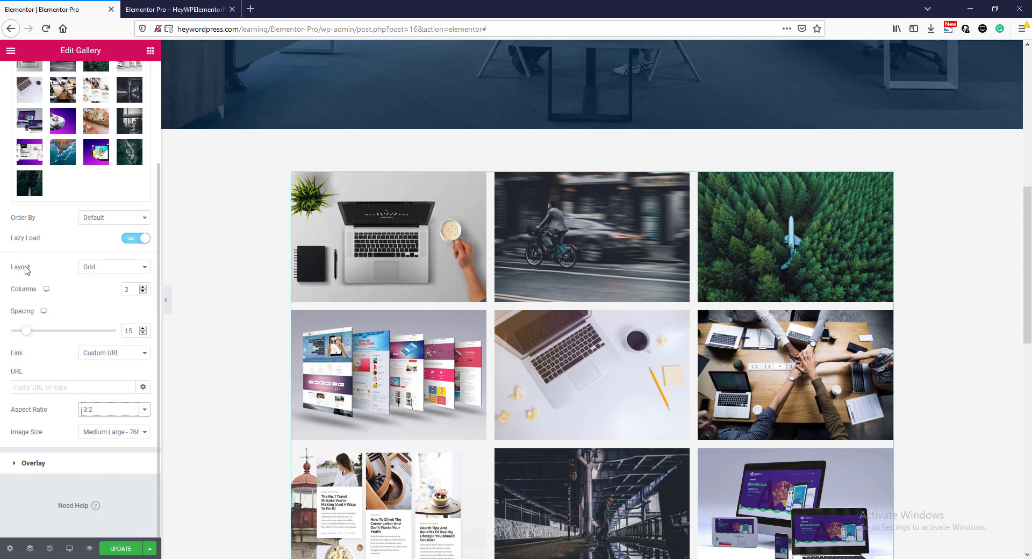
left_click(102, 273)
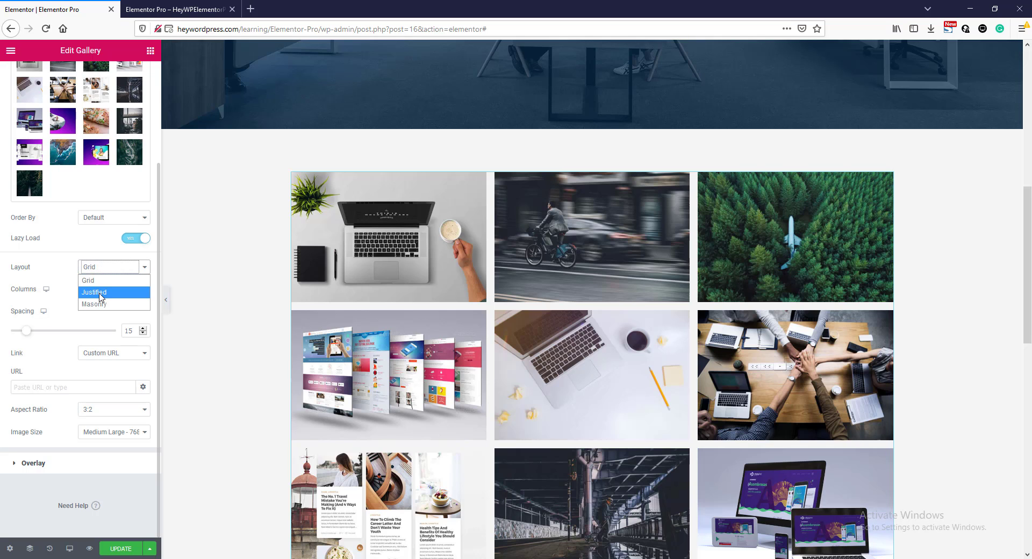
left_click(100, 293)
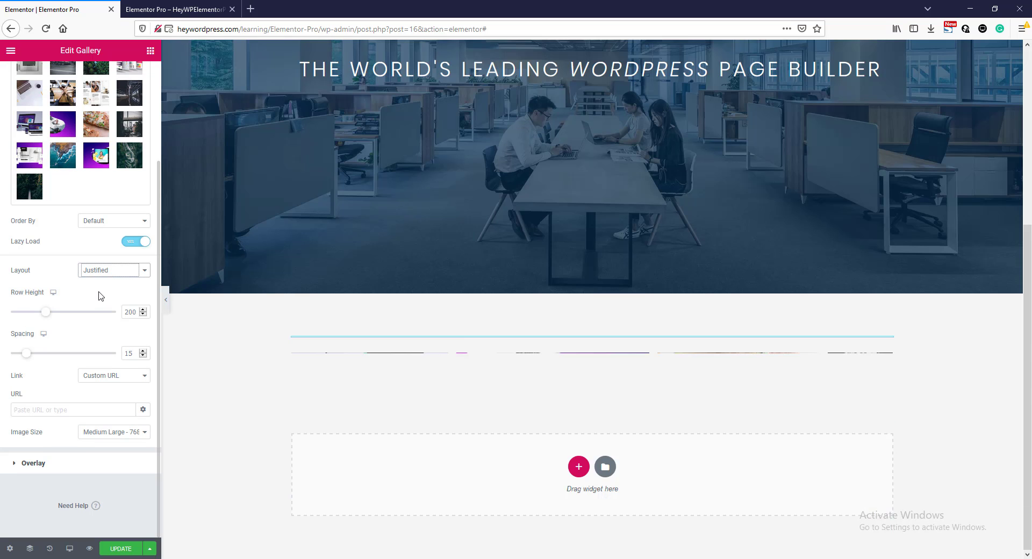
scroll(257, 387, "down", 3)
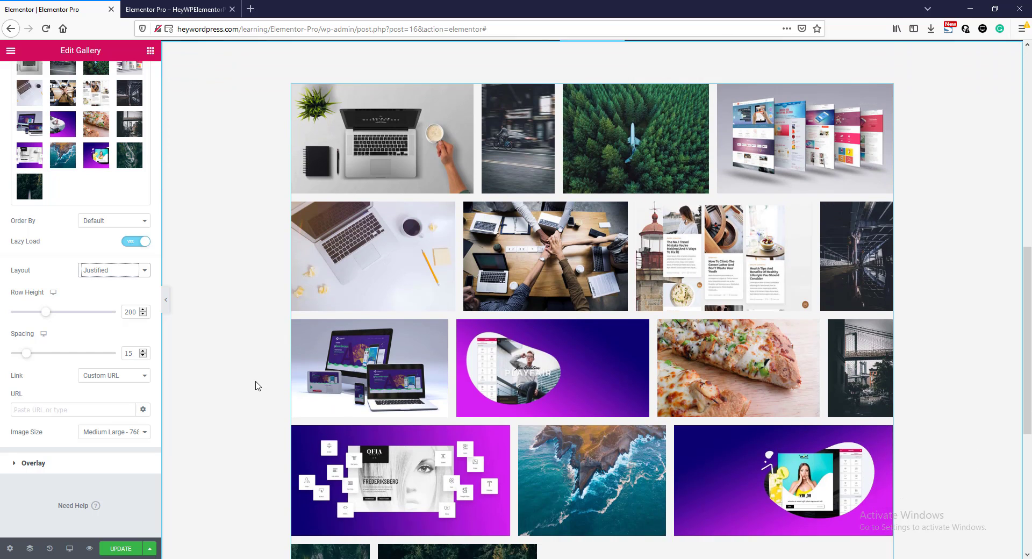
scroll(257, 386, "up", 2)
- Try the Masonry layout on the gallery and look through all its images from start to end
left_click(113, 273)
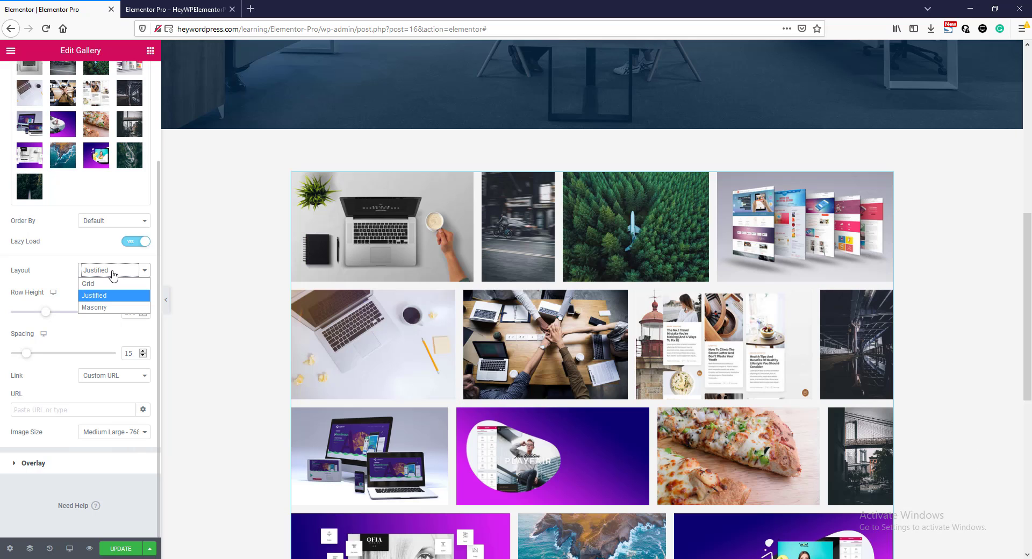
left_click(108, 307)
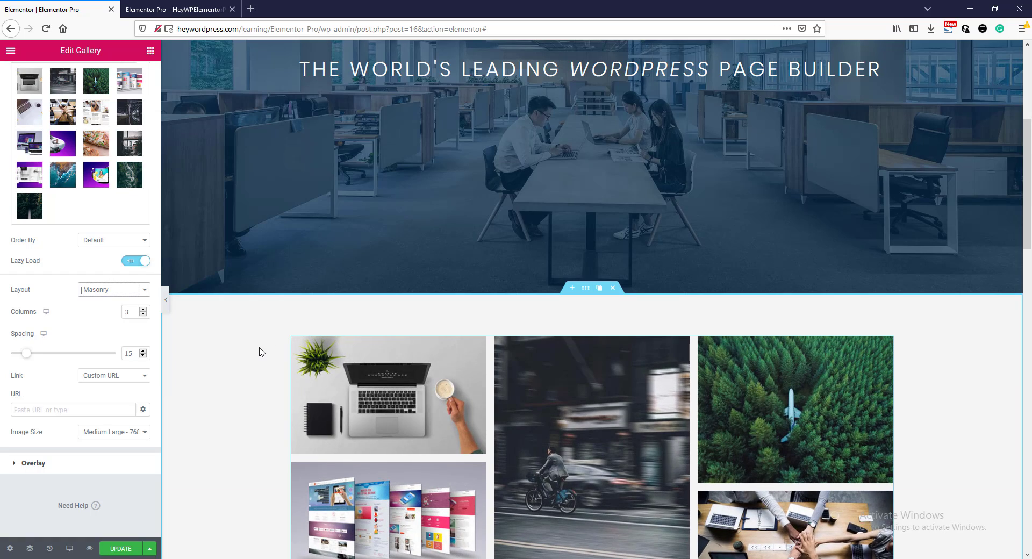
scroll(259, 352, "down", 5)
scroll(259, 352, "down", 6)
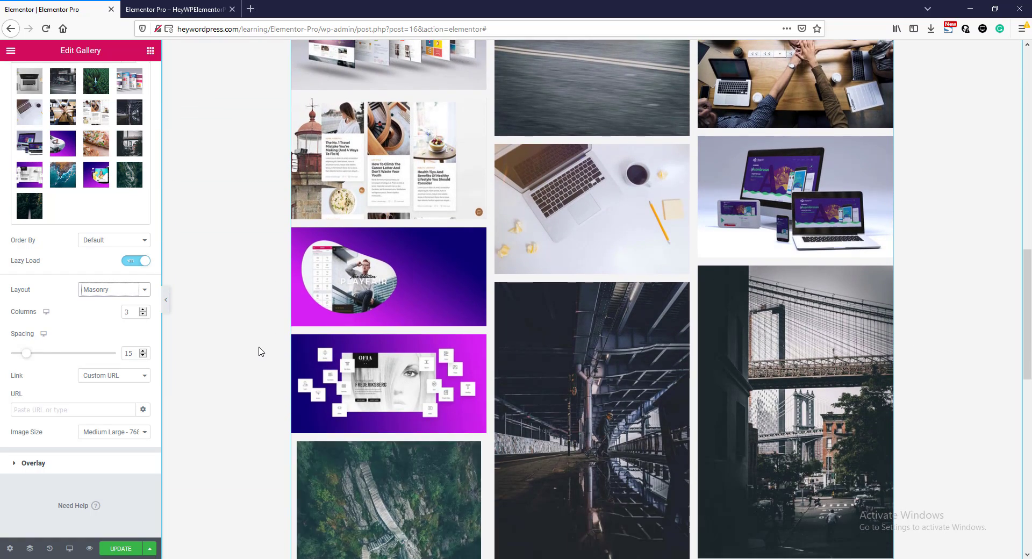
scroll(259, 351, "down", 7)
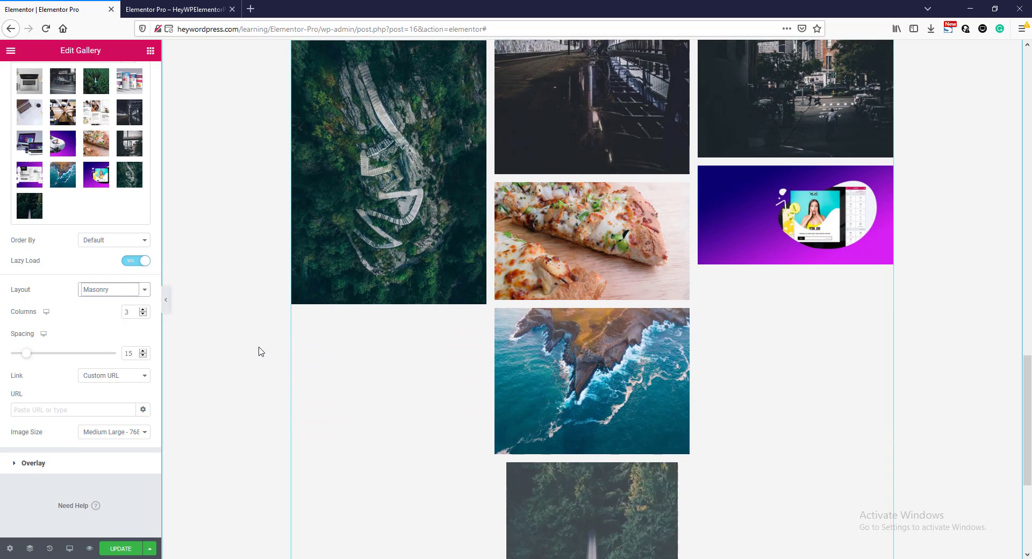
scroll(258, 352, "down", 2)
scroll(258, 351, "up", 9)
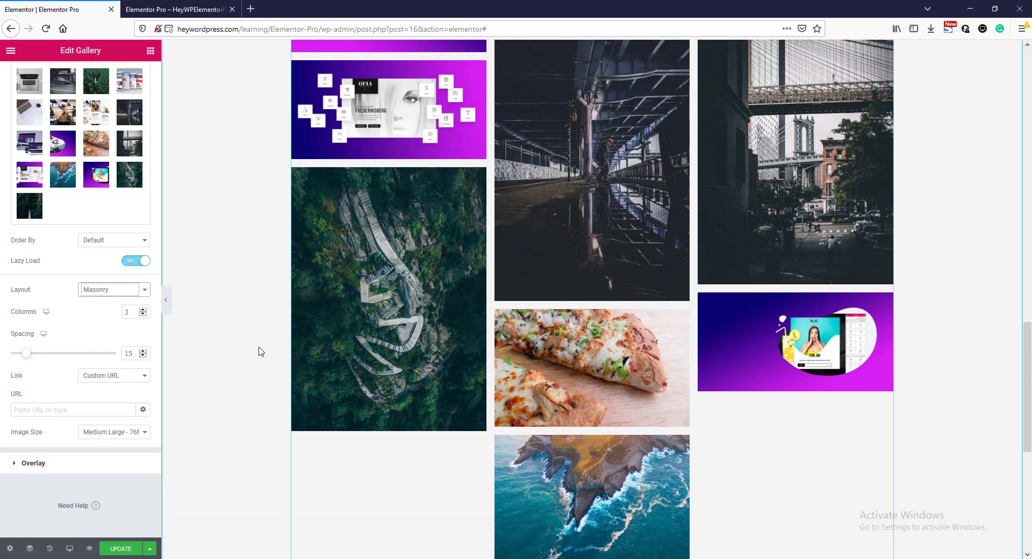
scroll(259, 352, "up", 7)
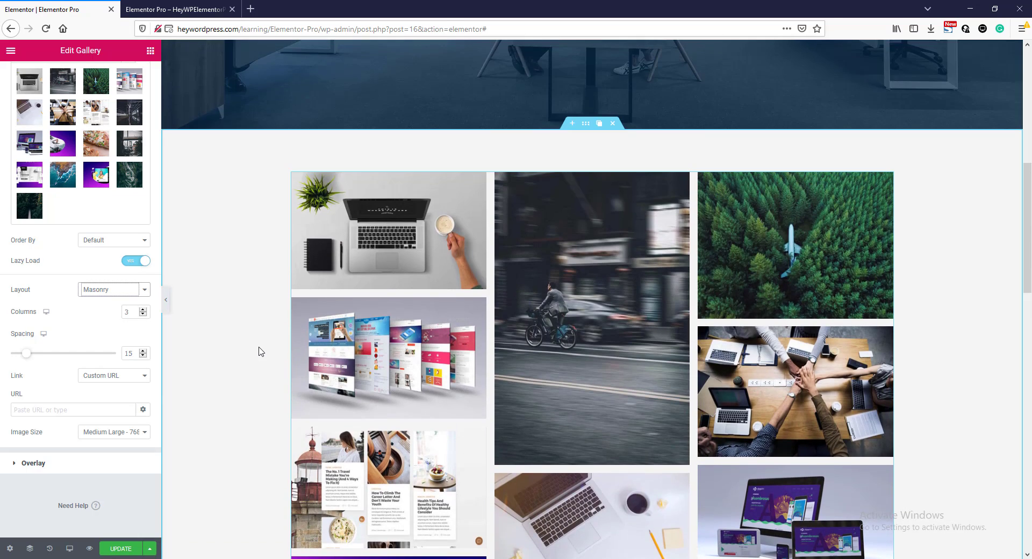
- Set the gallery layout back to Grid and open the Overlay settings
left_click(108, 289)
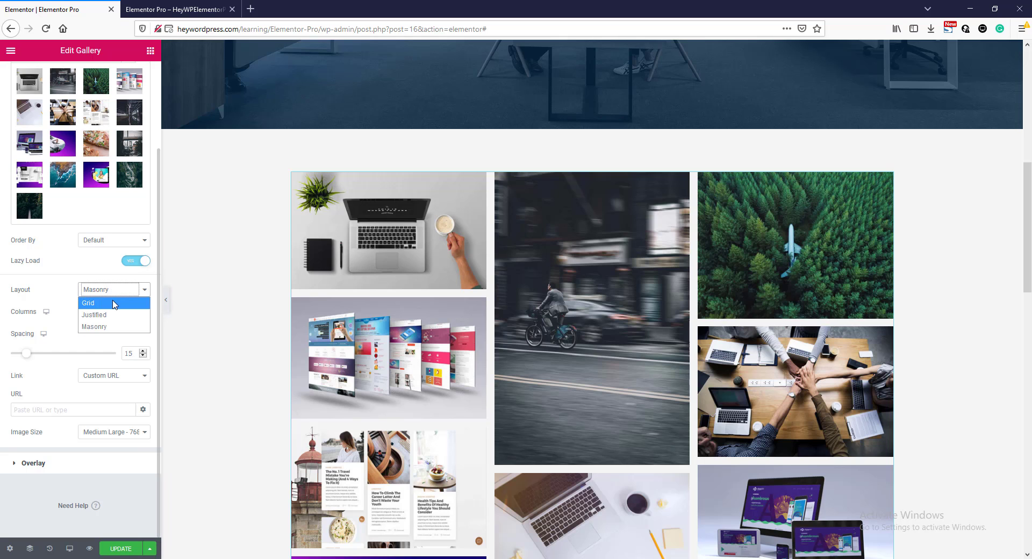
left_click(113, 301)
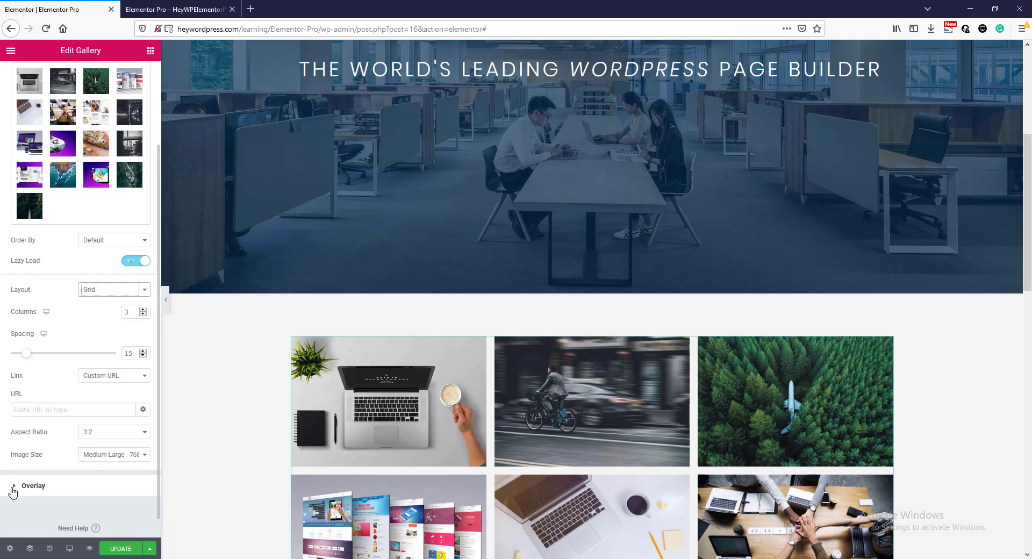
left_click(30, 486)
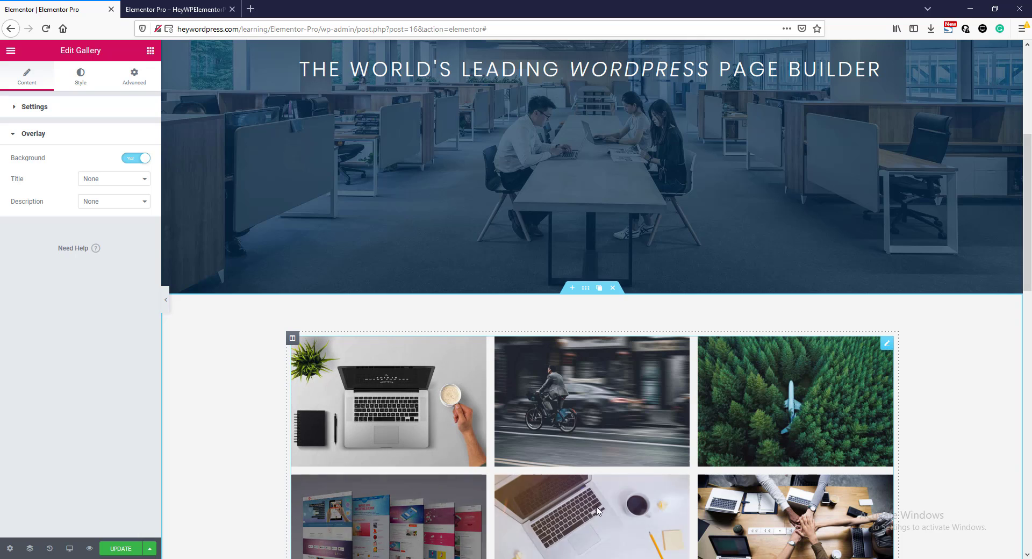
- Set the gallery overlay's title source to Title and check the images
scroll(495, 467, "down", 3)
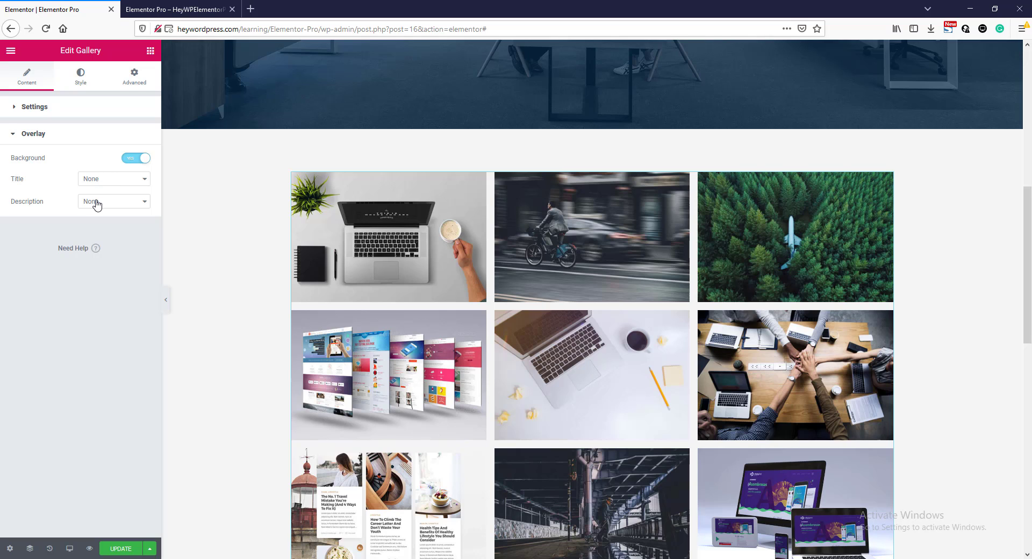
left_click(97, 180)
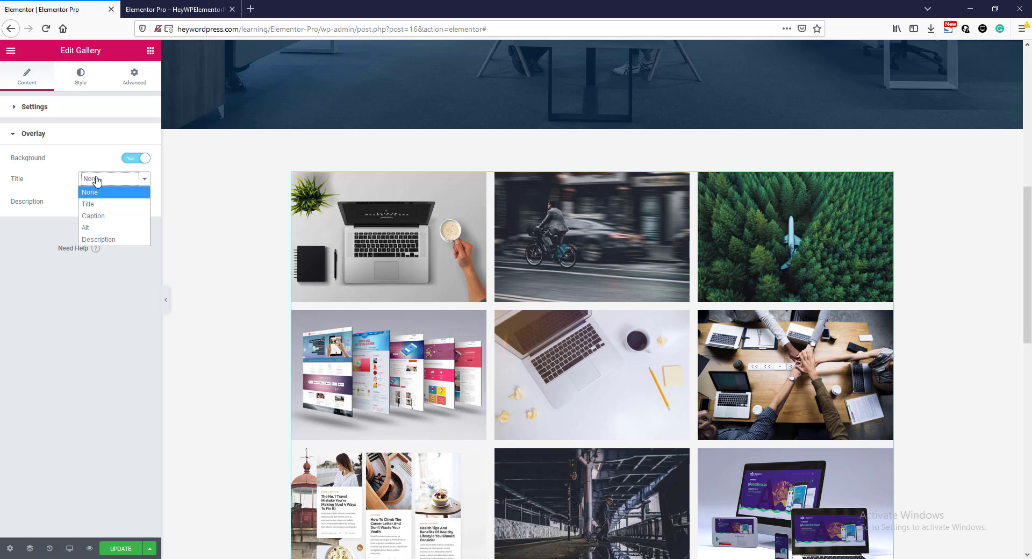
left_click(109, 206)
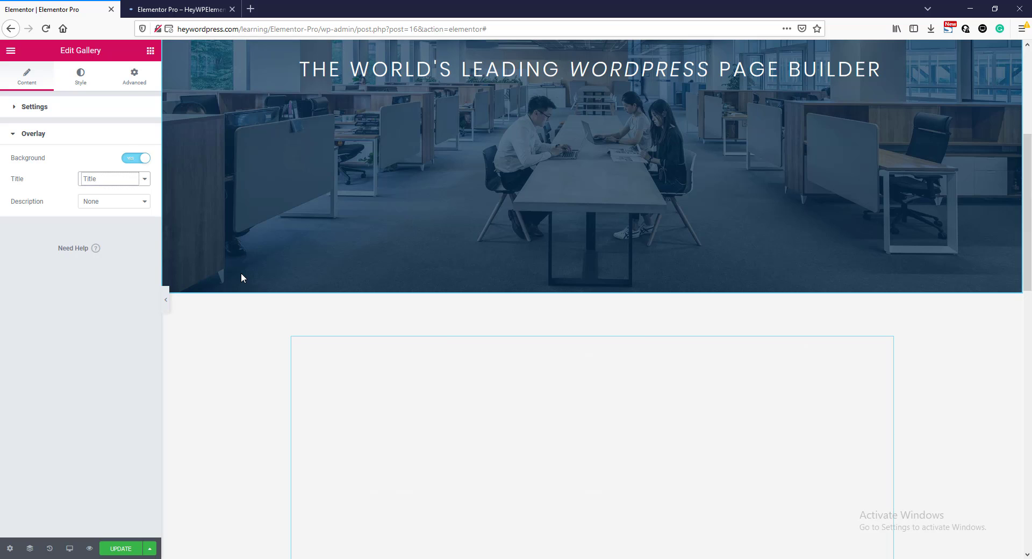
scroll(242, 278, "down", 3)
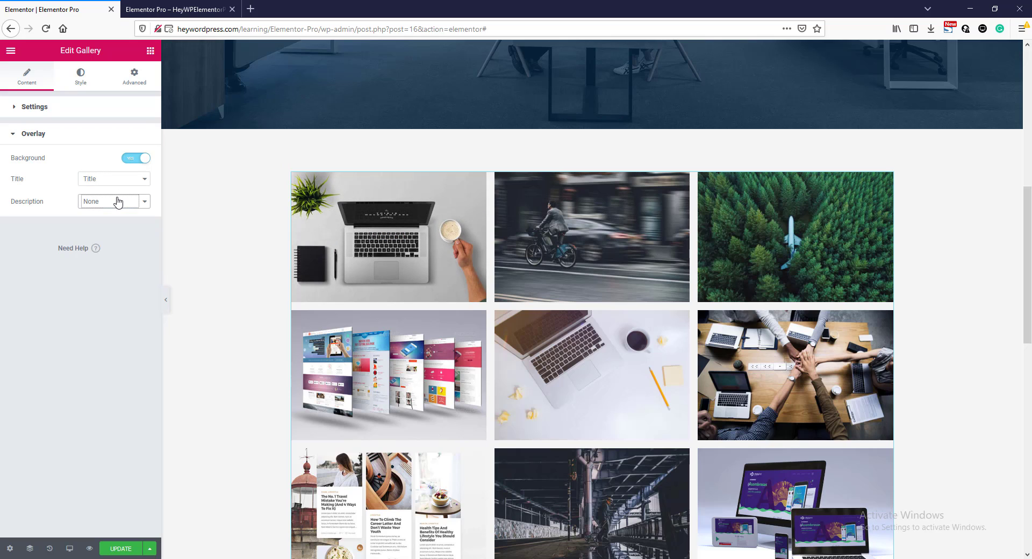
- Try Title as the overlay's description source on the gallery images and return it to None
left_click(100, 204)
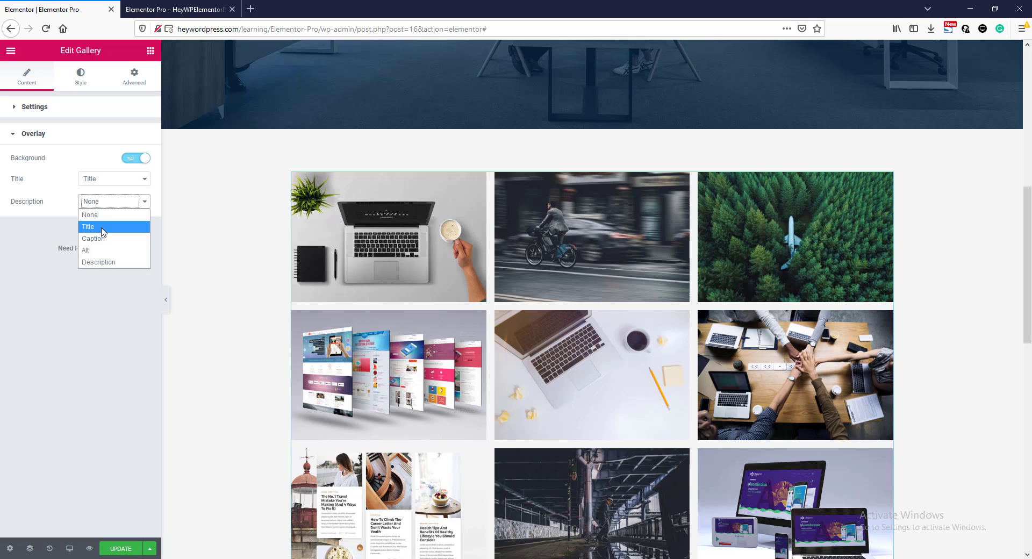
left_click(102, 228)
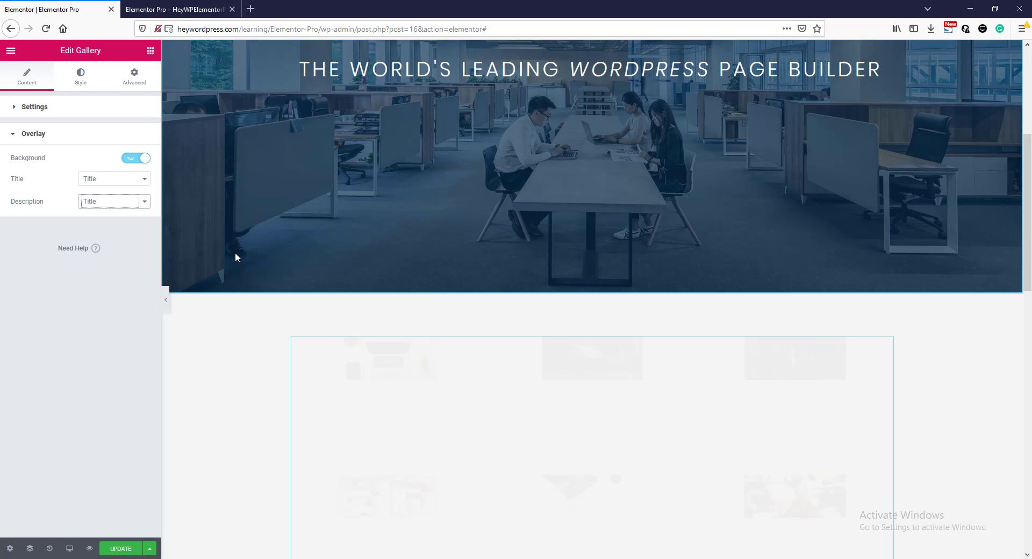
scroll(237, 329, "down", 3)
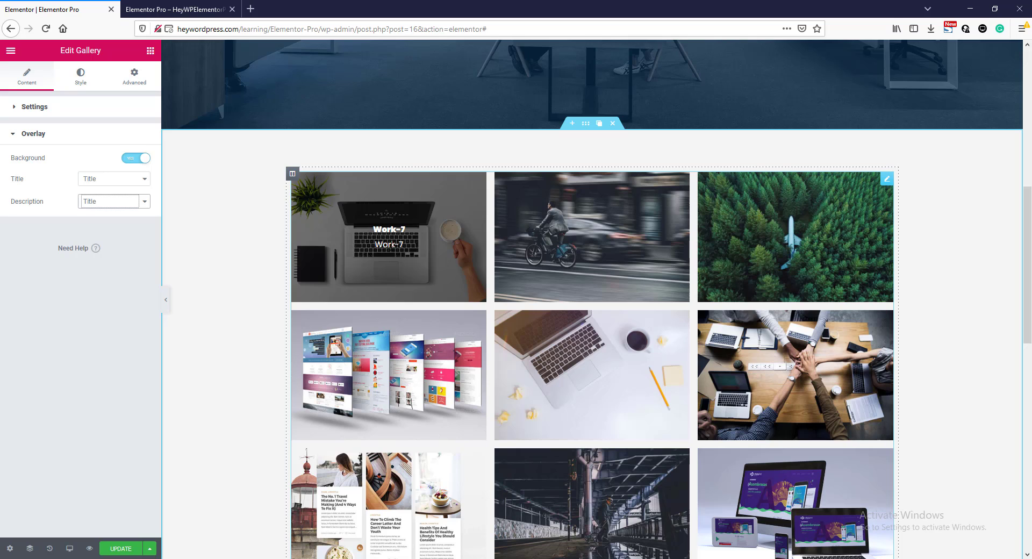
left_click(114, 203)
left_click(111, 216)
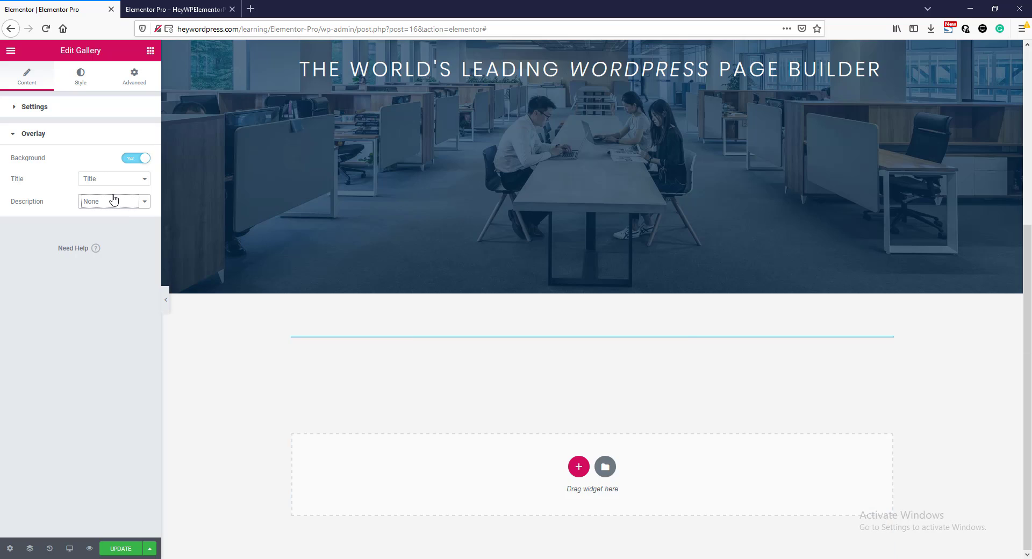
scroll(254, 396, "down", 2)
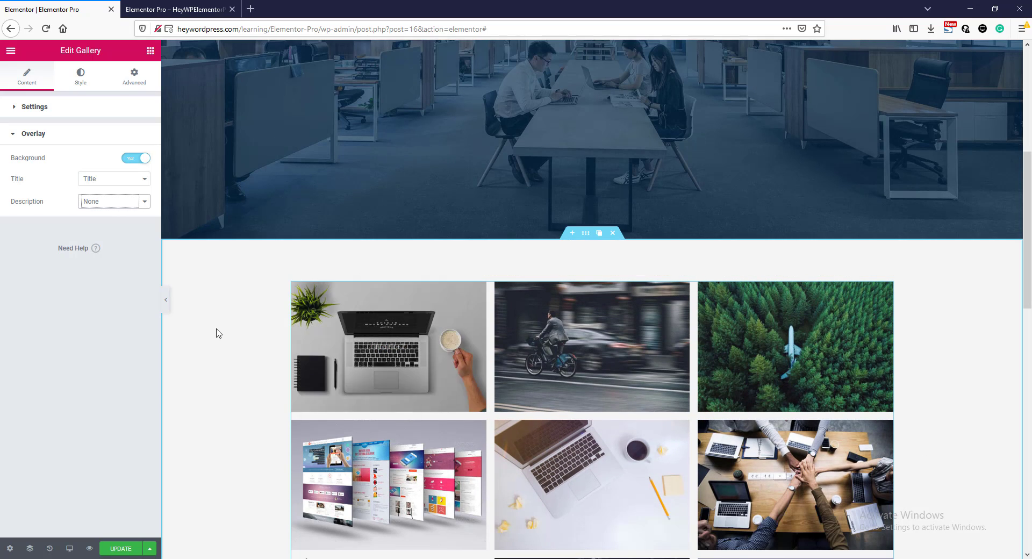
- Give the gallery images a 15 px light blue (#9BD4E1) border with a border radius of 0
left_click(80, 82)
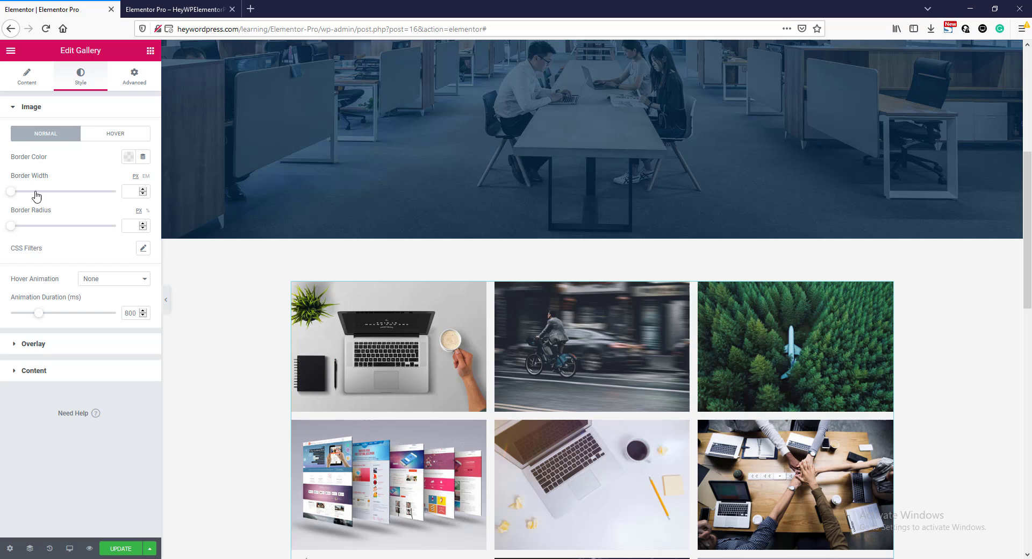
left_click_drag(12, 192, 28, 192)
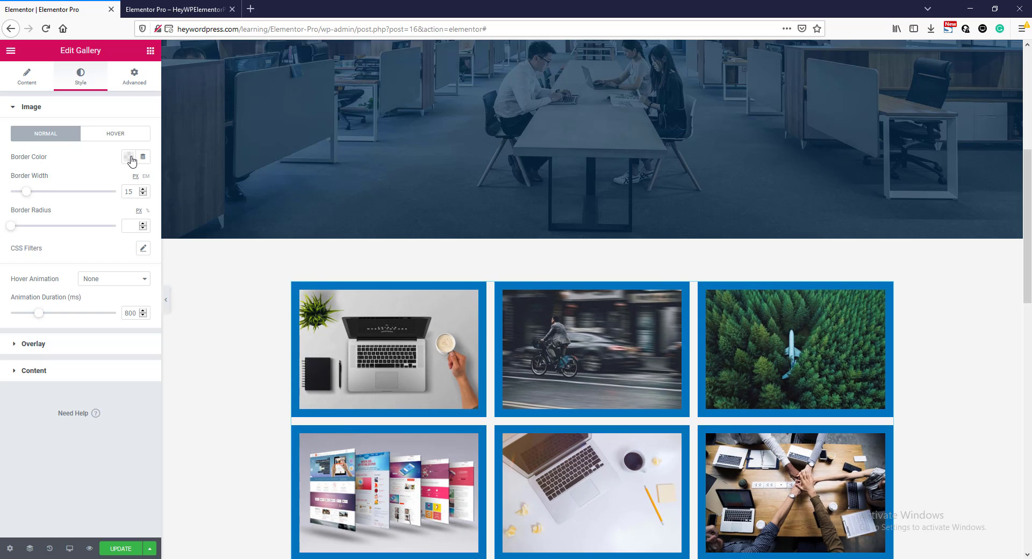
left_click(129, 158)
left_click(106, 182)
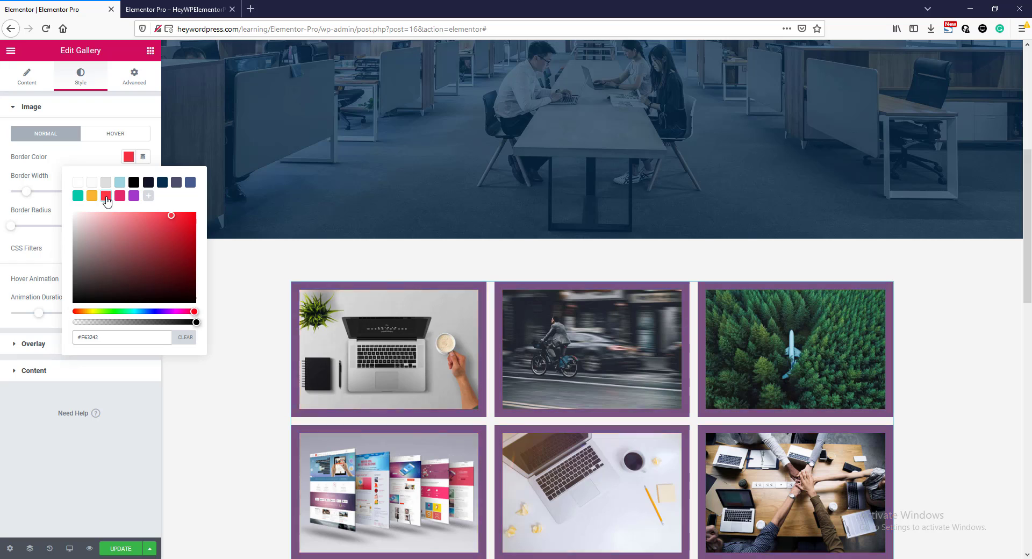
left_click(119, 182)
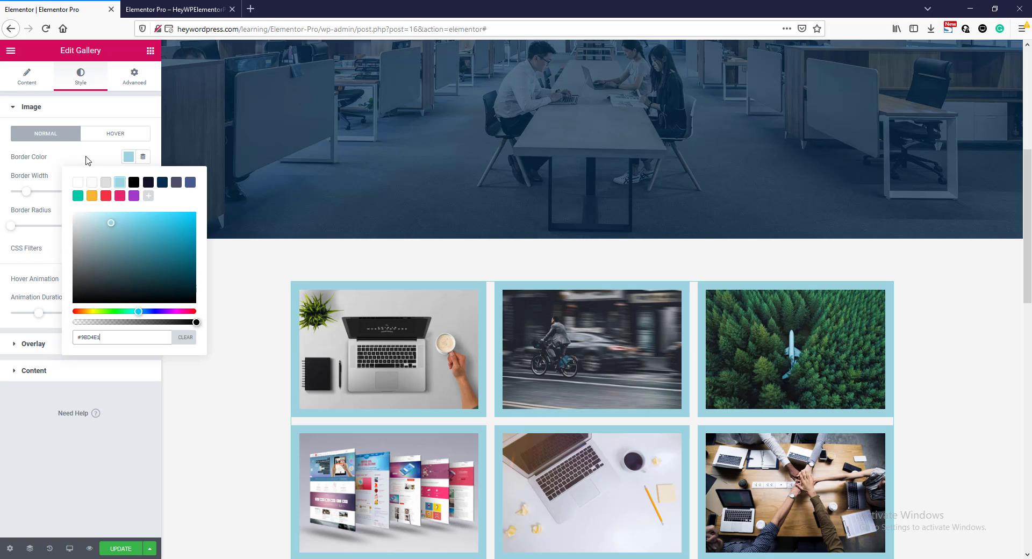
left_click(86, 159)
mouse_move(14, 228)
left_mouse_down()
mouse_move(92, 231)
mouse_move(2, 235)
left_mouse_up()
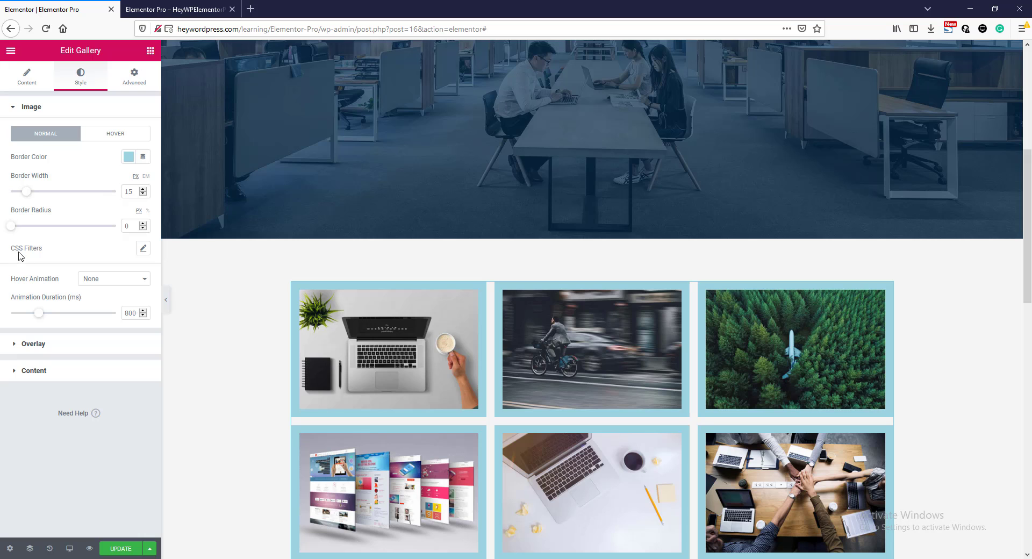
- Try CSS filters on the images with brightness 94, contrast 122, saturation 172 and hue 80, and reset them
left_click(143, 249)
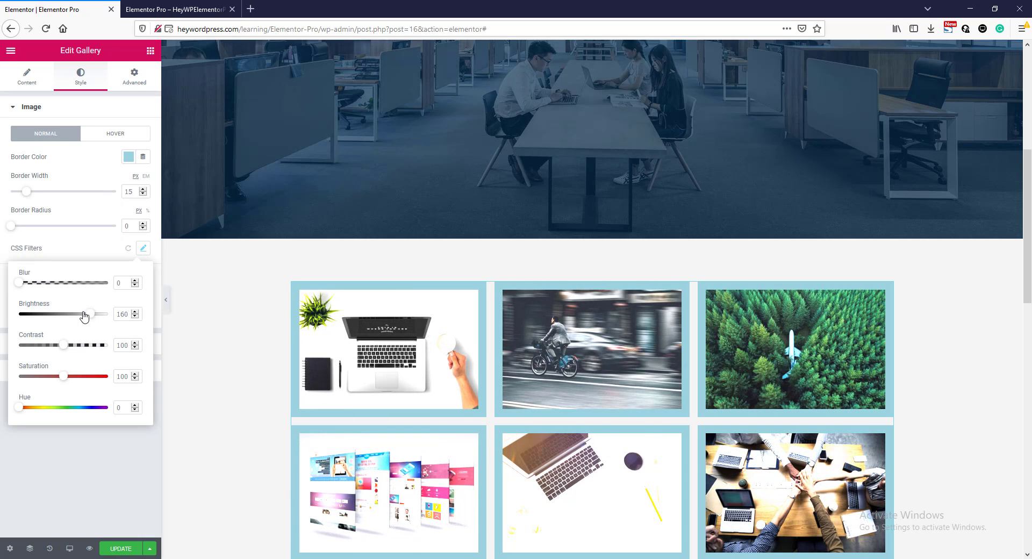
left_click_drag(63, 315, 100, 379)
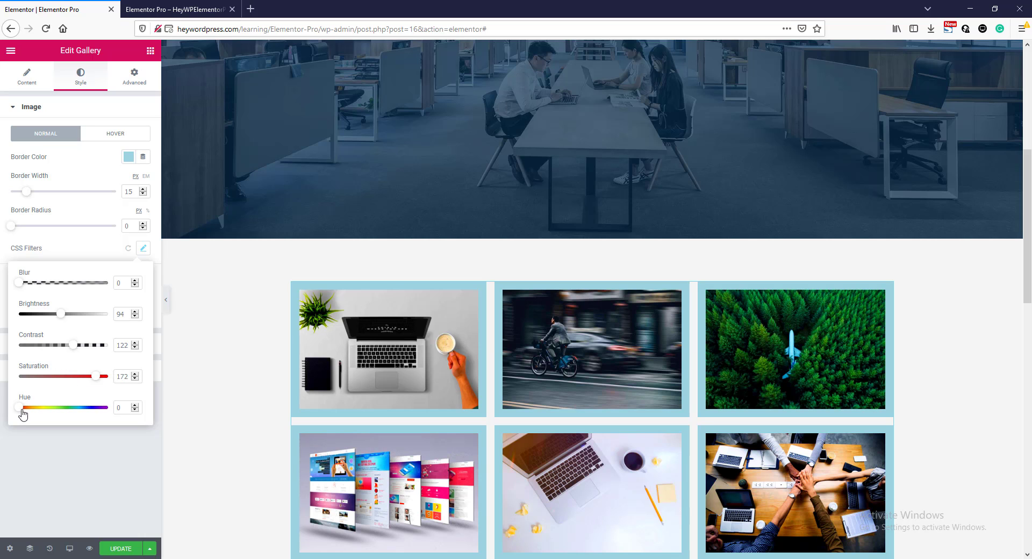
mouse_move(22, 412)
left_mouse_down()
mouse_move(67, 413)
mouse_move(41, 414)
left_mouse_up()
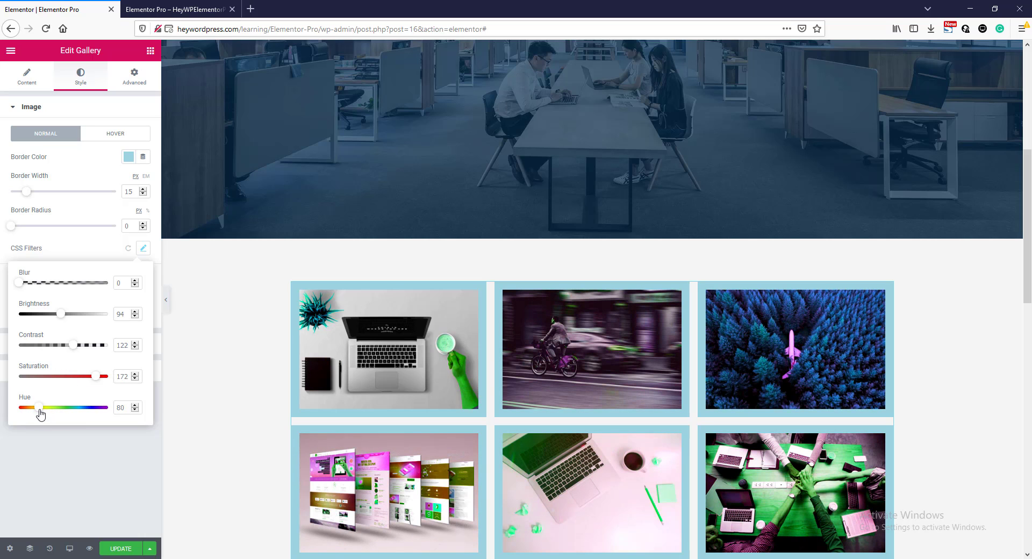
left_click(128, 249)
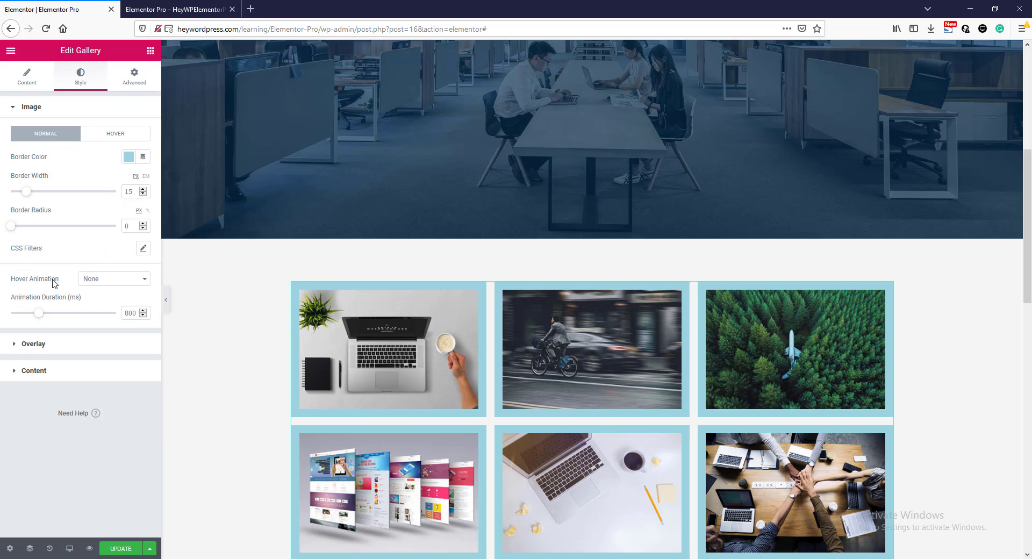
- Set the hover animation of the gallery images to Zoom In
left_click(104, 280)
left_click(101, 304)
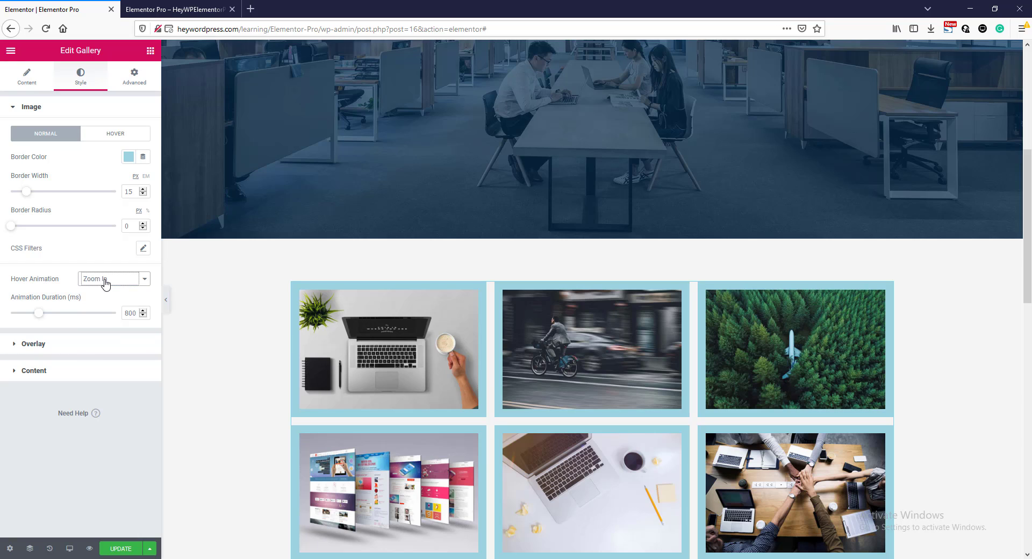
left_click(105, 284)
left_click(102, 307)
- Give the images' normal-state overlay a classic teal color at very low opacity, after trying orange
left_click(14, 347)
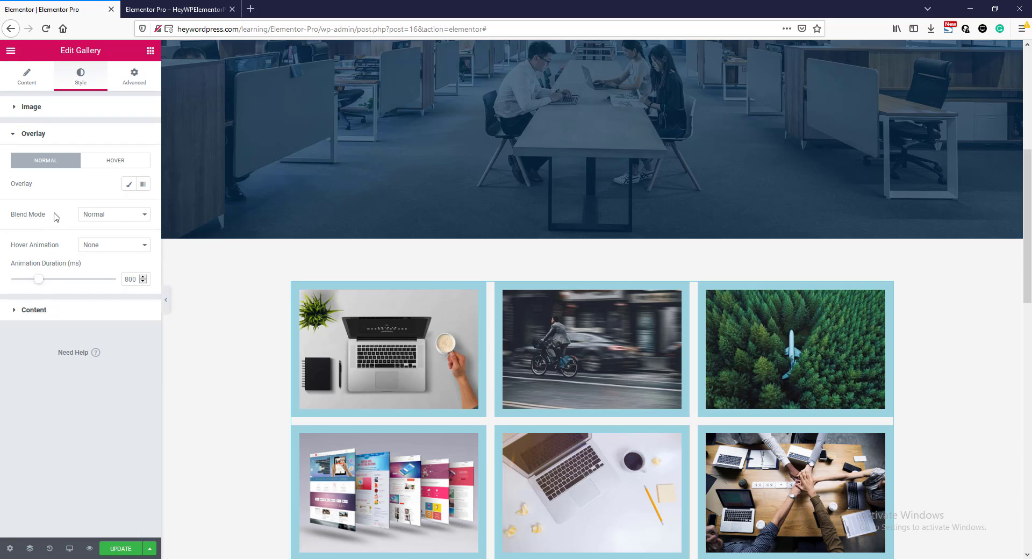
left_click(129, 184)
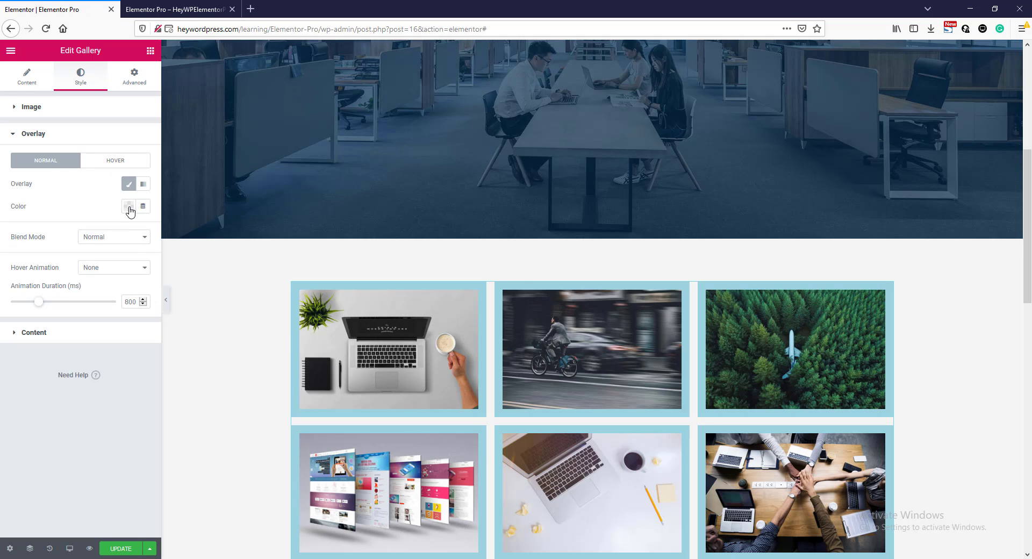
left_click(128, 207)
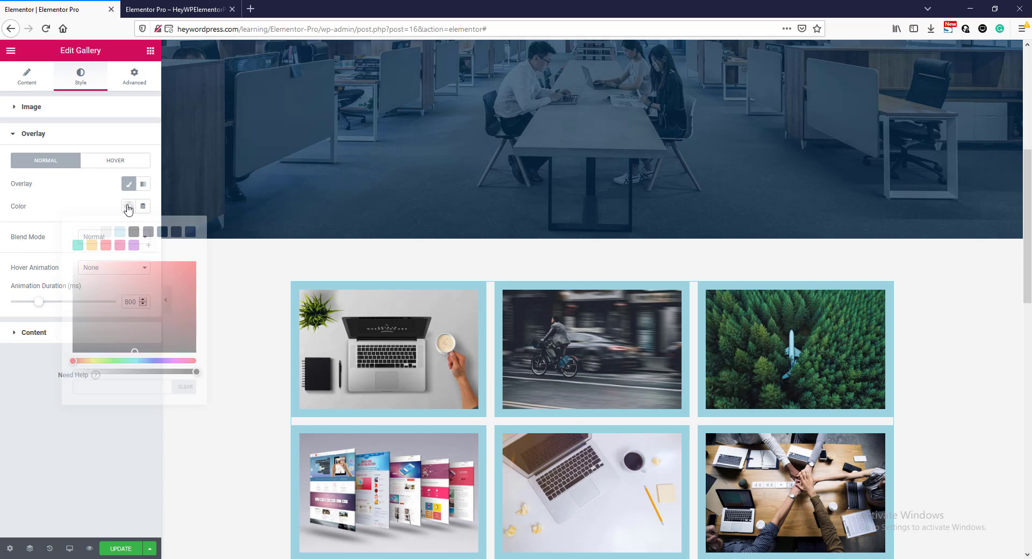
left_click(92, 247)
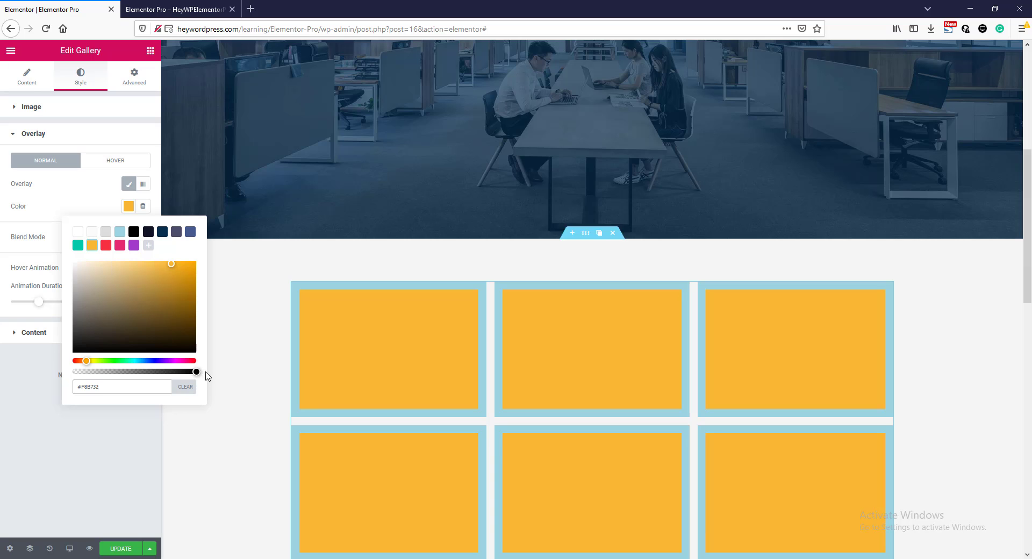
left_click_drag(198, 372, 81, 374)
left_click(78, 245)
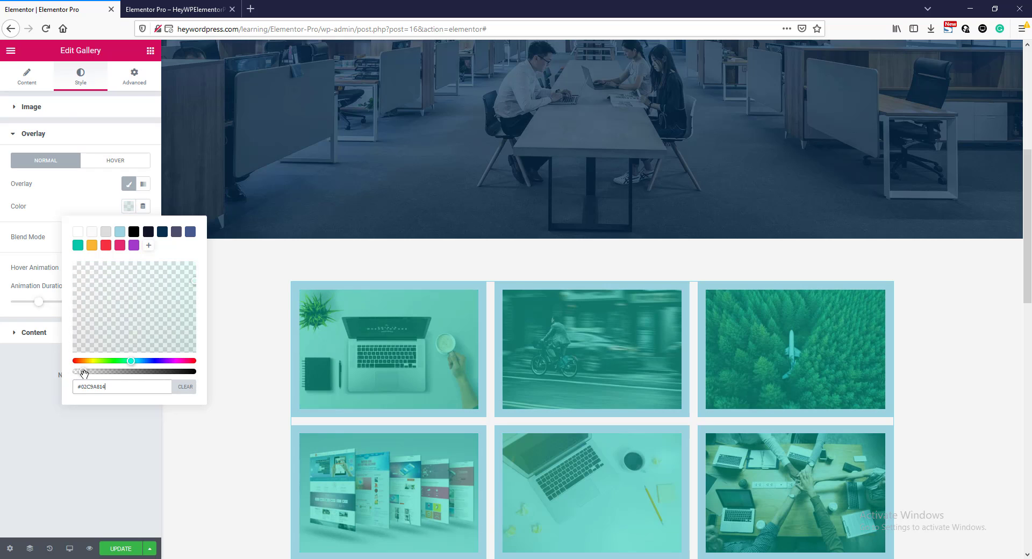
left_click(49, 210)
- Try the Hue and Multiply blend modes on the image overlay and return to Normal
left_click(103, 239)
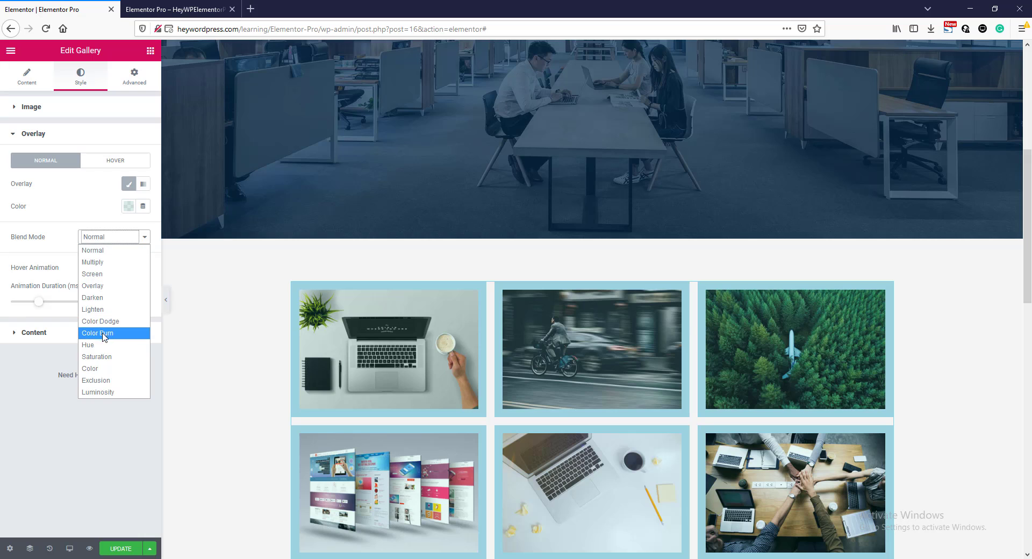
left_click(87, 345)
left_click(108, 236)
left_click(103, 262)
key("Up")
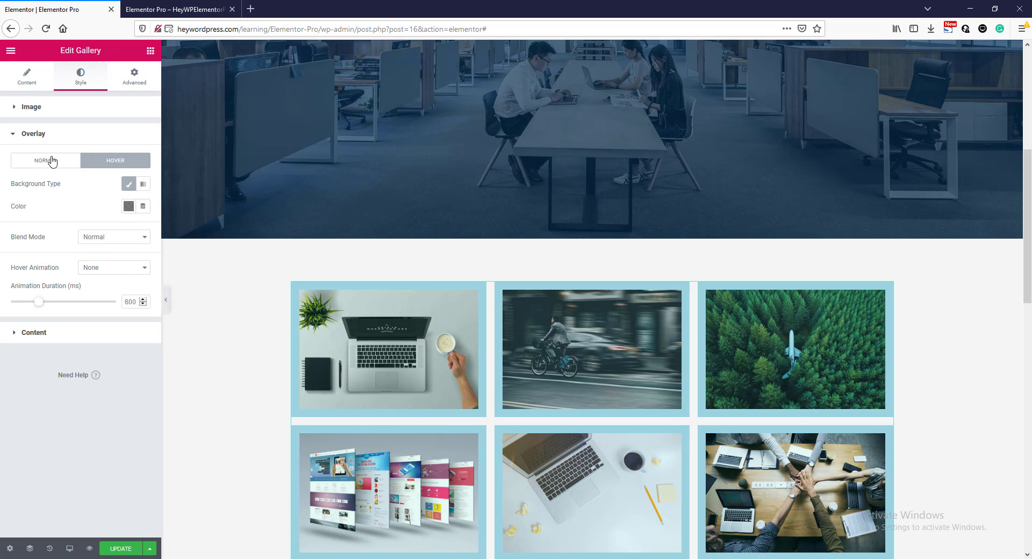
- Set the overlay's hover color to the red preset with reduced opacity
left_click(119, 165)
left_click(128, 208)
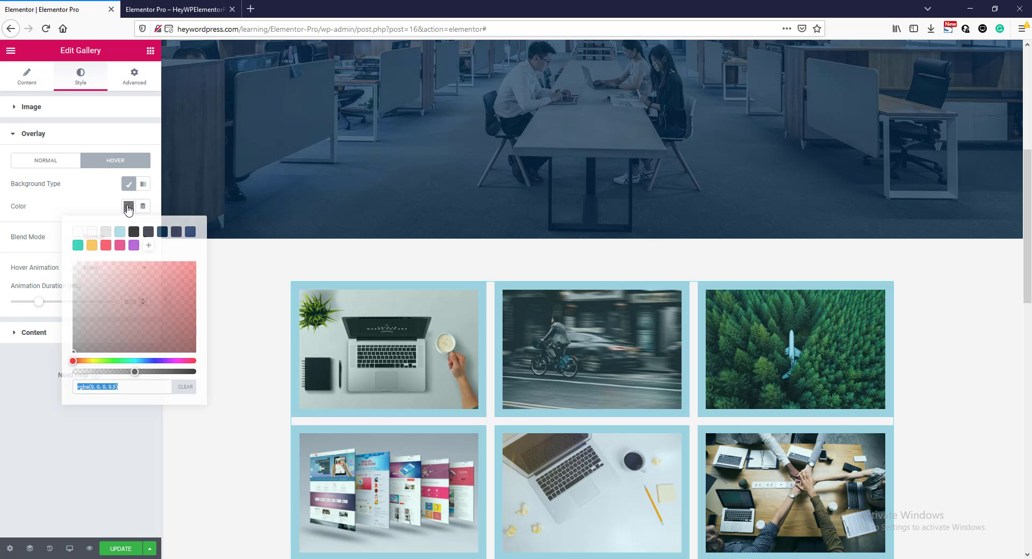
left_click(106, 246)
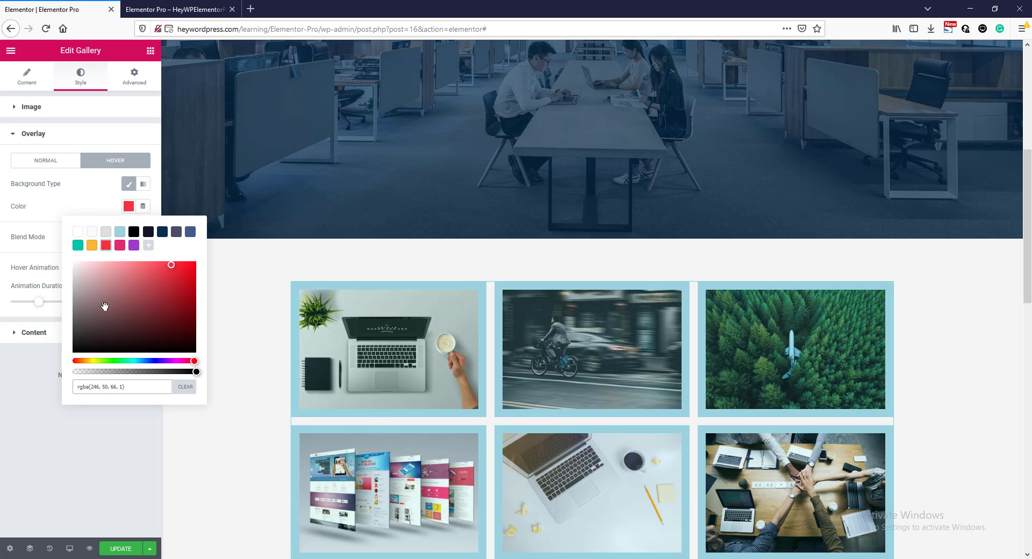
left_click_drag(180, 372, 156, 364)
left_click(84, 209)
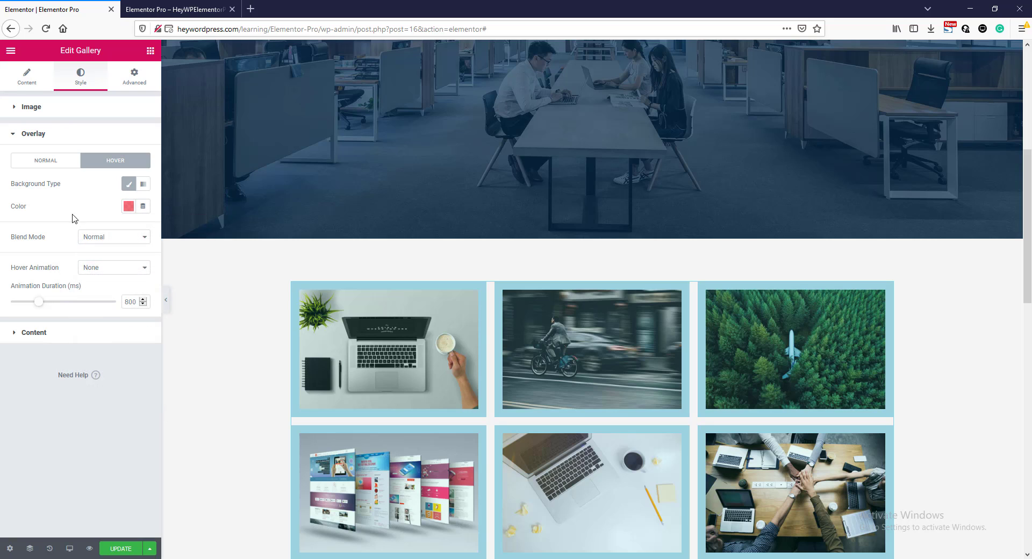
- Set the overlay blend mode to Darken and preview the hover effect on the first gallery image
left_click(108, 239)
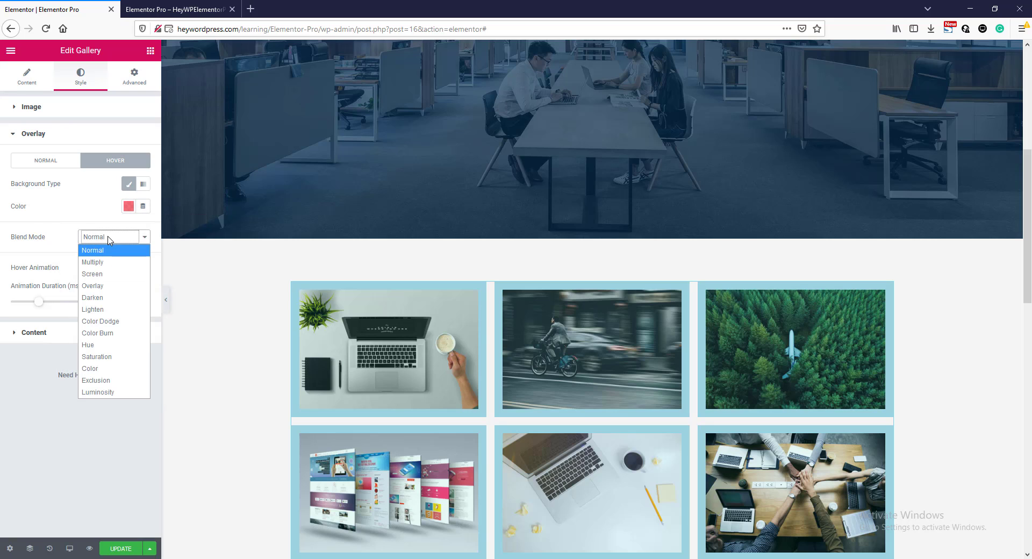
left_click(108, 298)
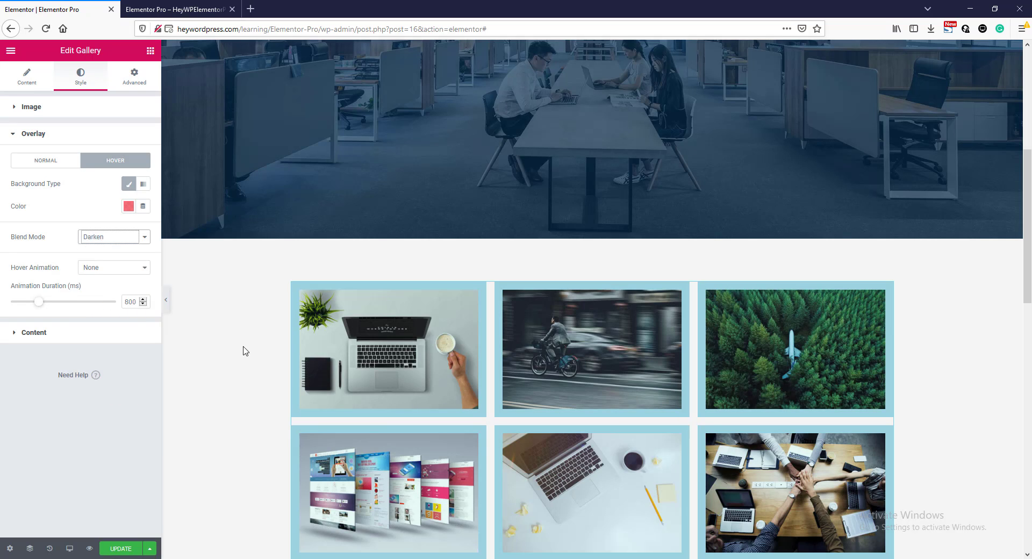
mouse_move(373, 376)
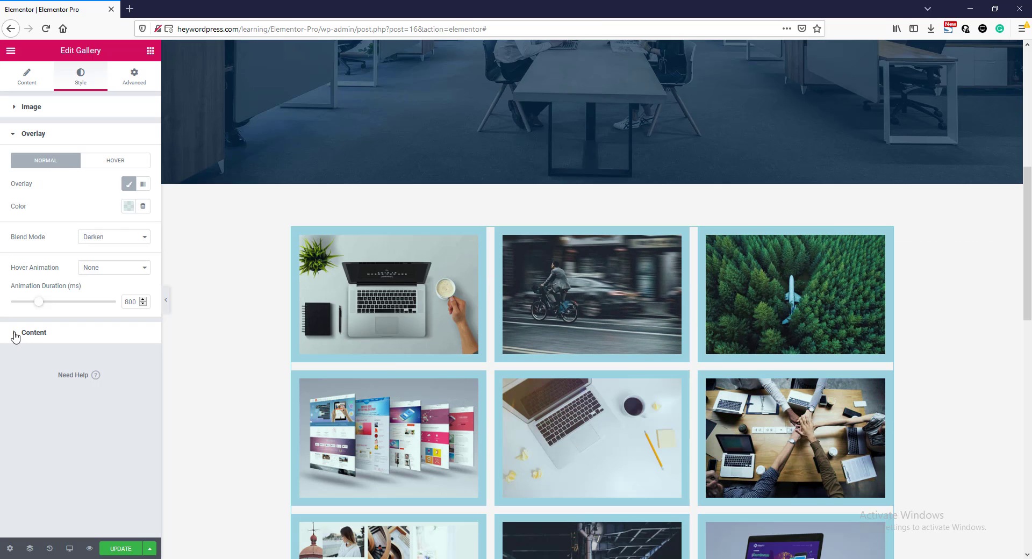
- Try left alignment for the overlay title in the content styling and set it to right alignment
left_click(16, 336)
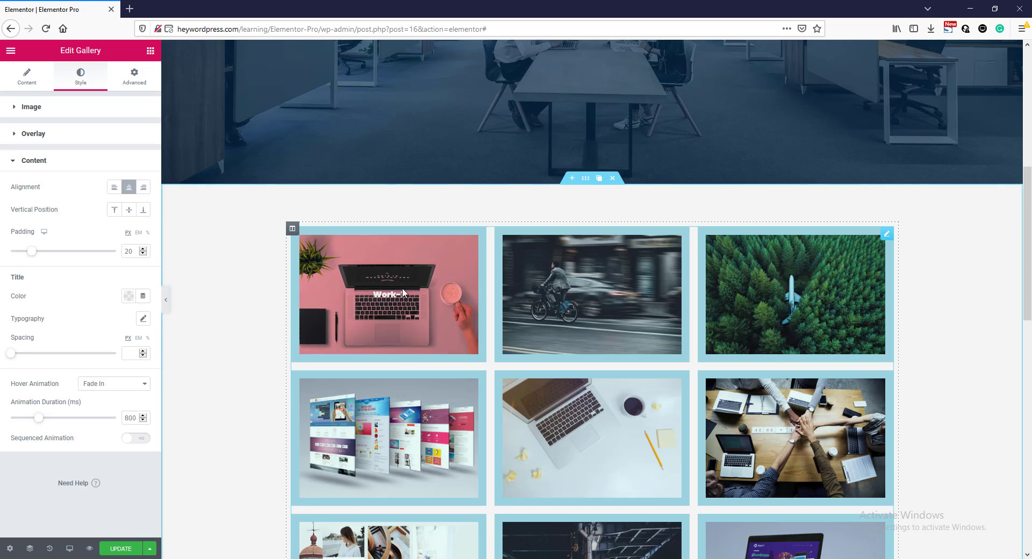
left_click(113, 188)
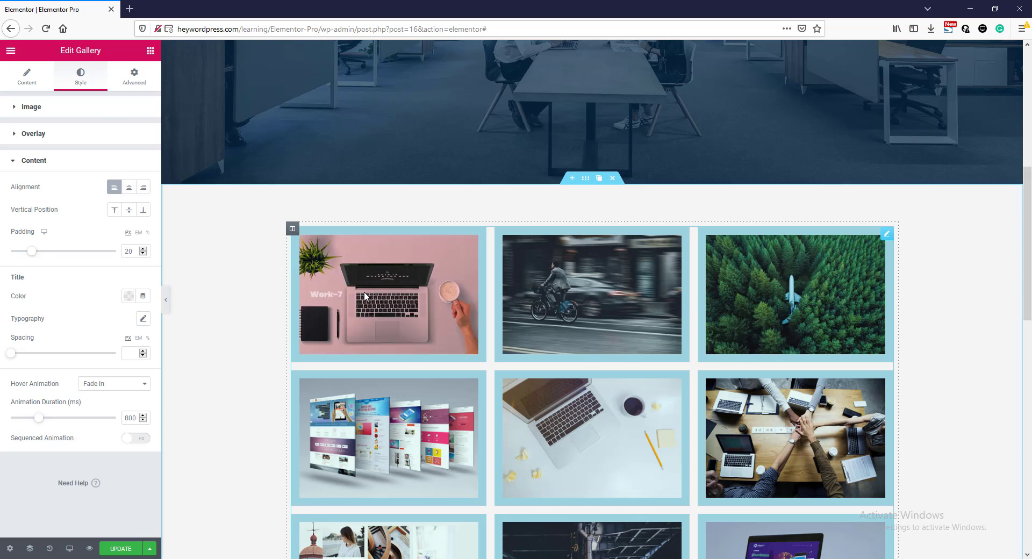
left_click(143, 188)
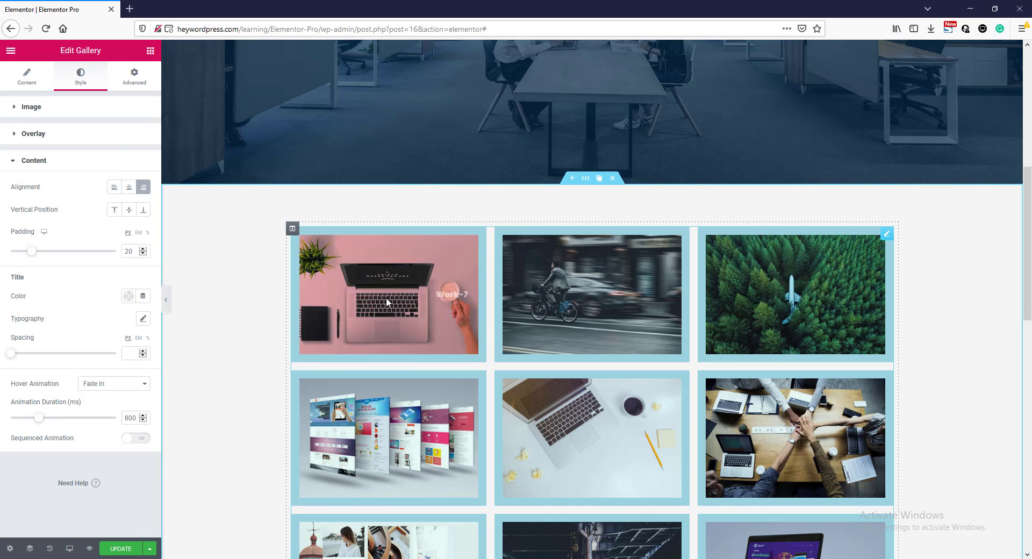
- Center the overlay title horizontally, try the top vertical position, and set its vertical position to middle with a padding of 20
left_click(128, 189)
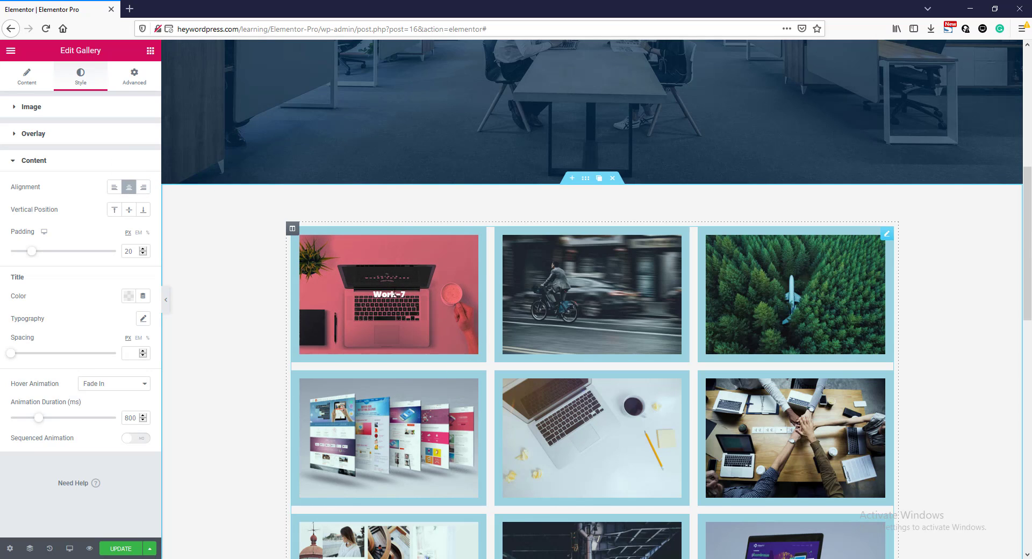
left_click(114, 212)
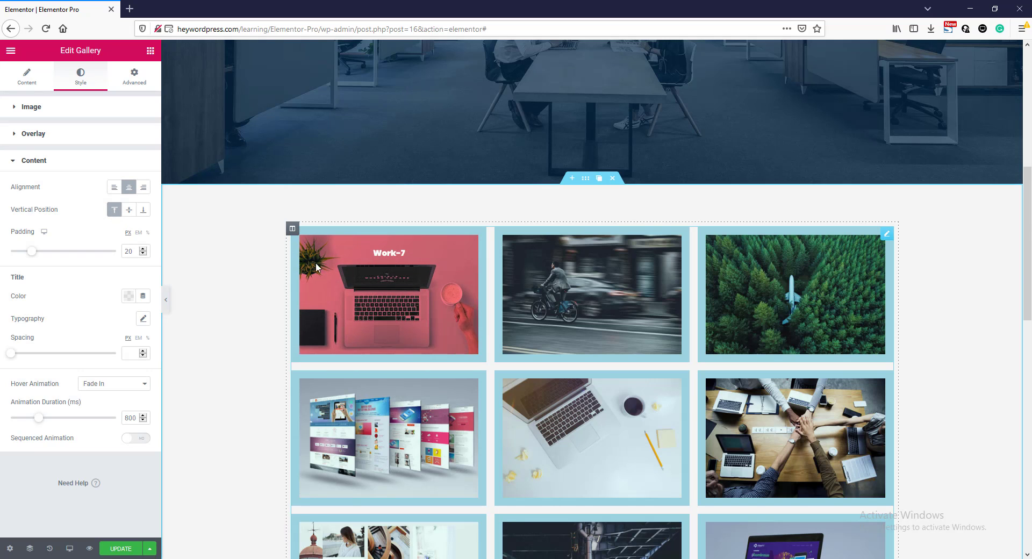
left_click(129, 210)
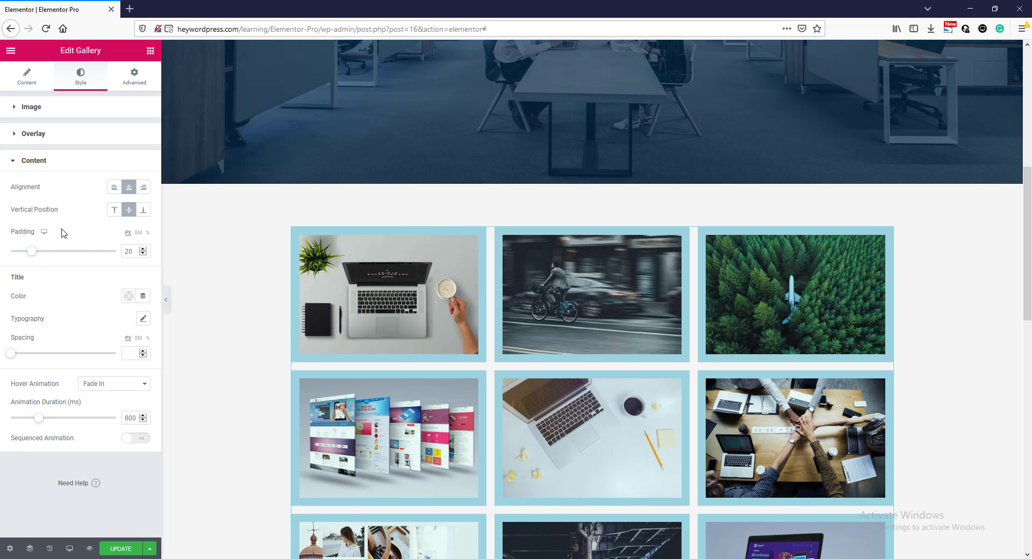
left_click_drag(32, 252, 41, 255)
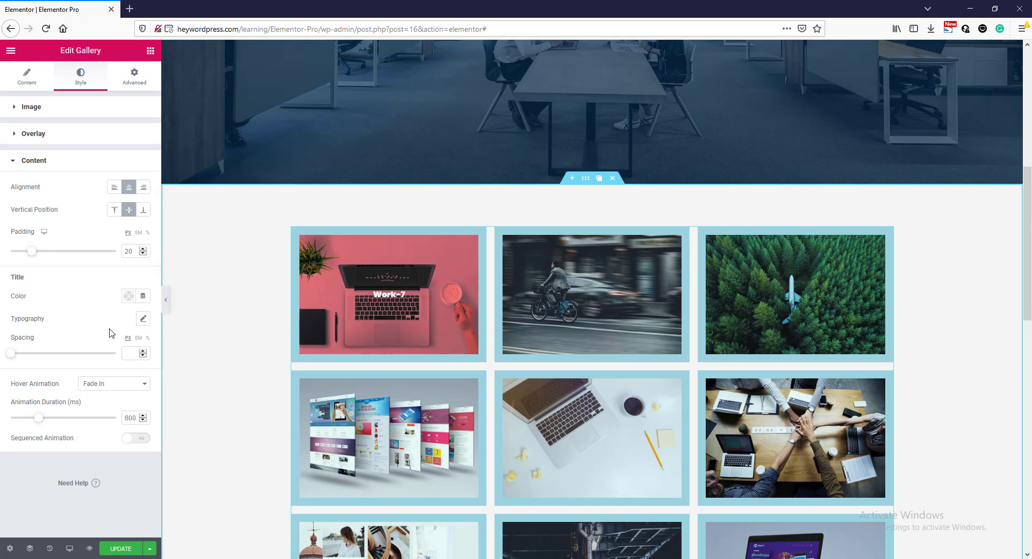
- Try black (#000000) as the overlay title color, preview it on the first image, and clear the color
left_click(128, 298)
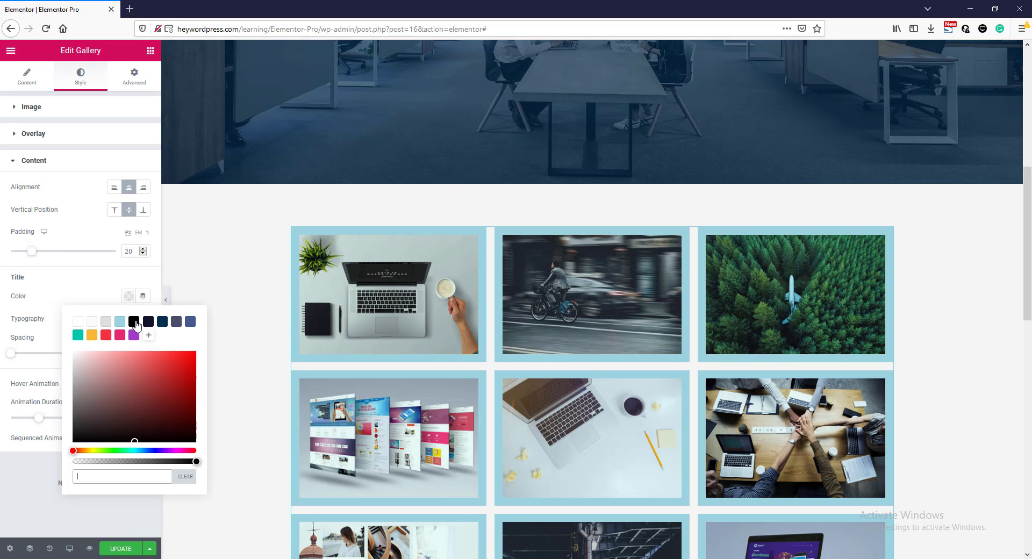
left_click(134, 321)
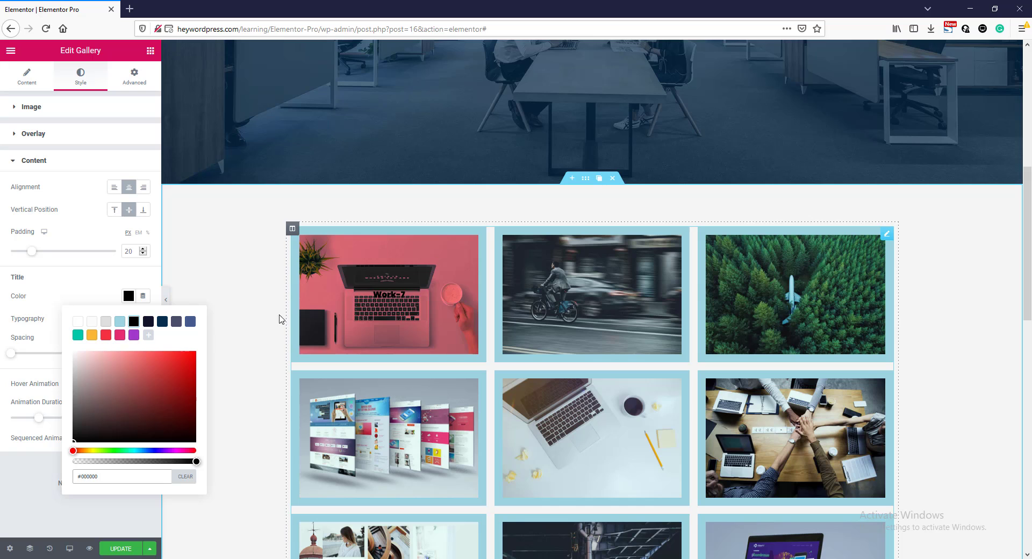
left_click(181, 479)
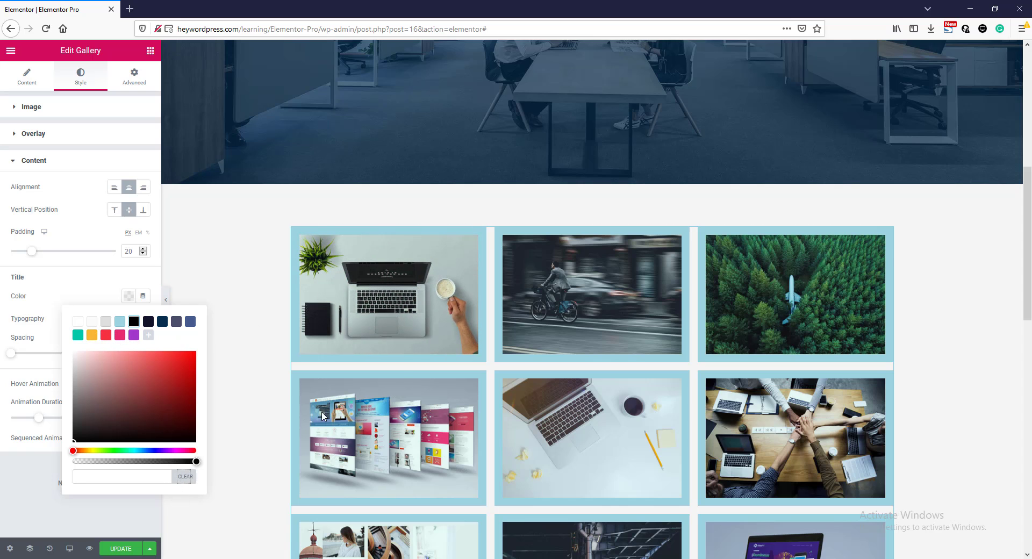
left_click(63, 282)
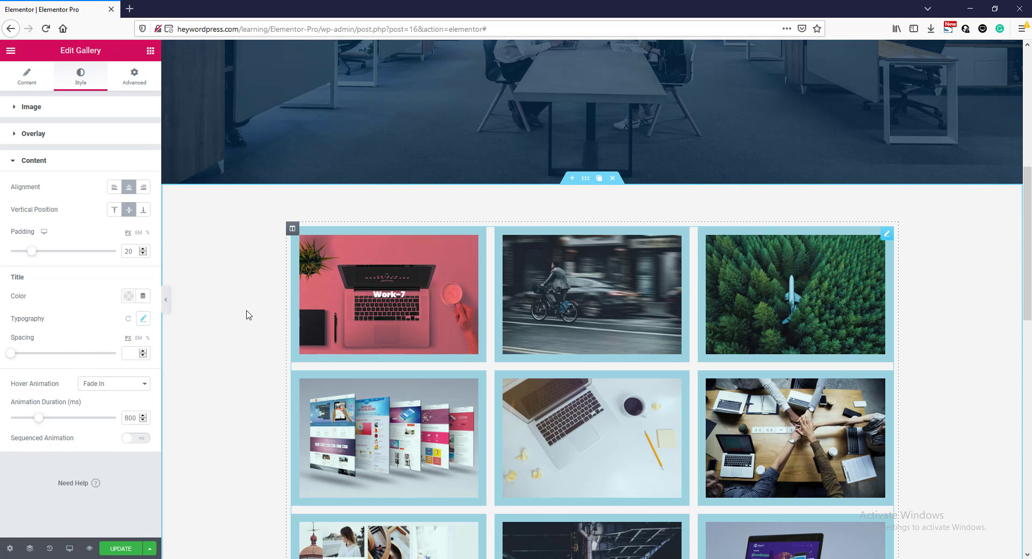
- Set the overlay title's typography to size 46 px with a letter spacing of 2.3
left_click(142, 320)
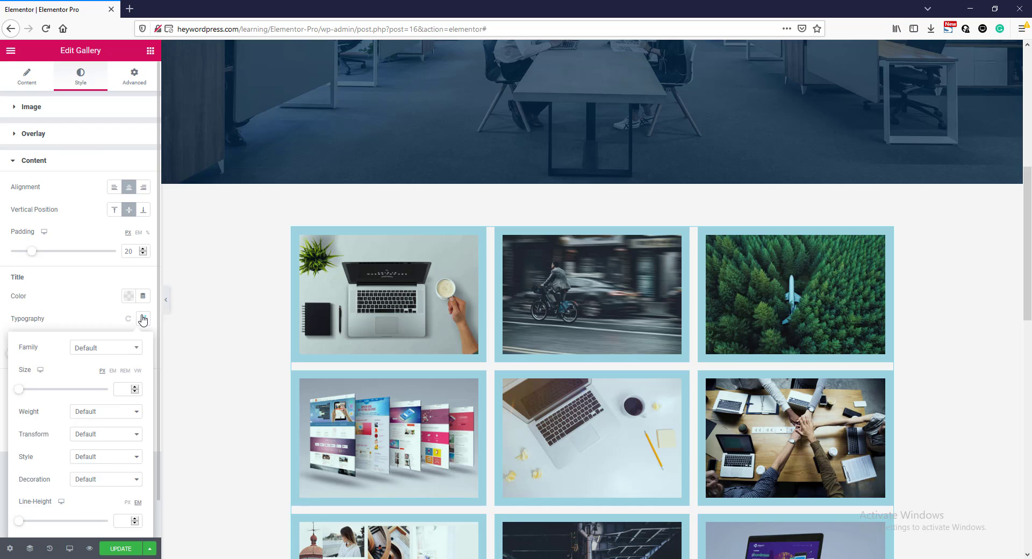
scroll(116, 400, "down", 1)
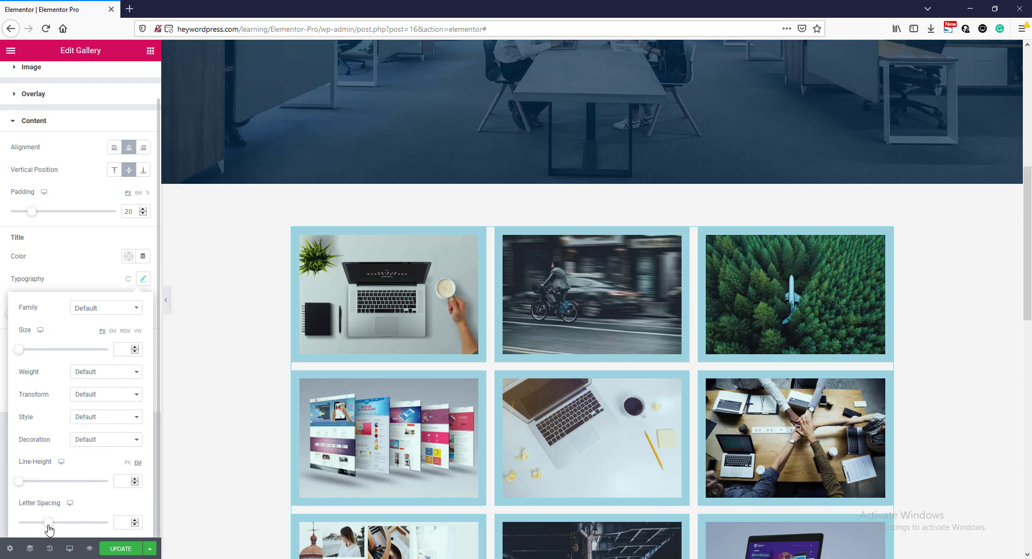
left_click(82, 379)
left_click(82, 375)
left_click_drag(62, 527, 63, 527)
left_click(63, 351)
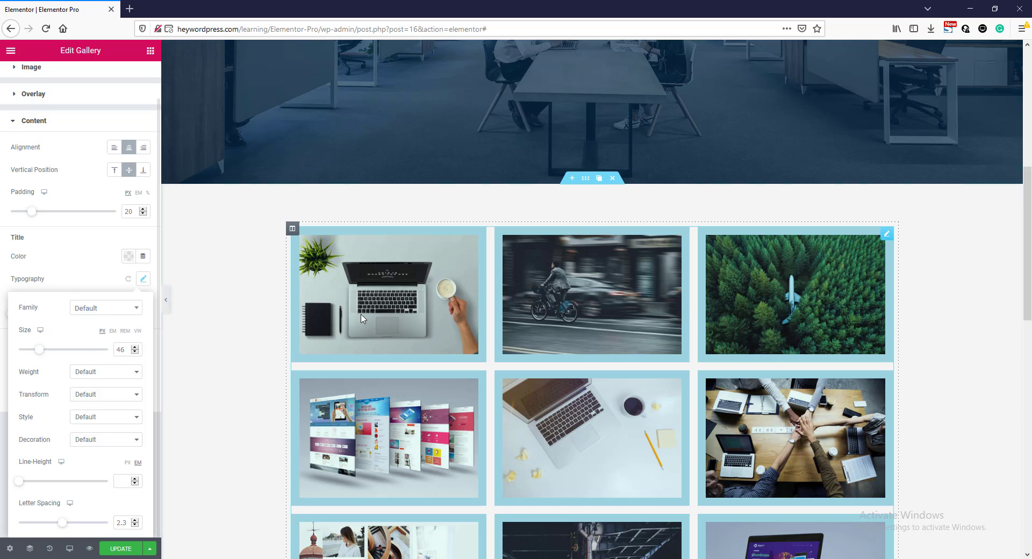
left_click(92, 270)
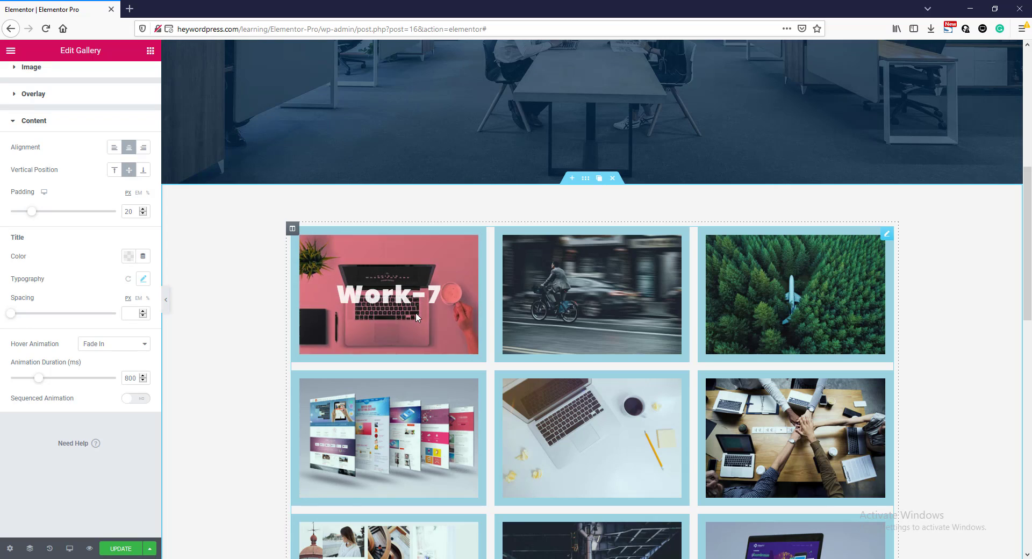
- Try the Move Up and Shrink hover animations on the overlay title and set the animation to Zoom In
left_click(111, 349)
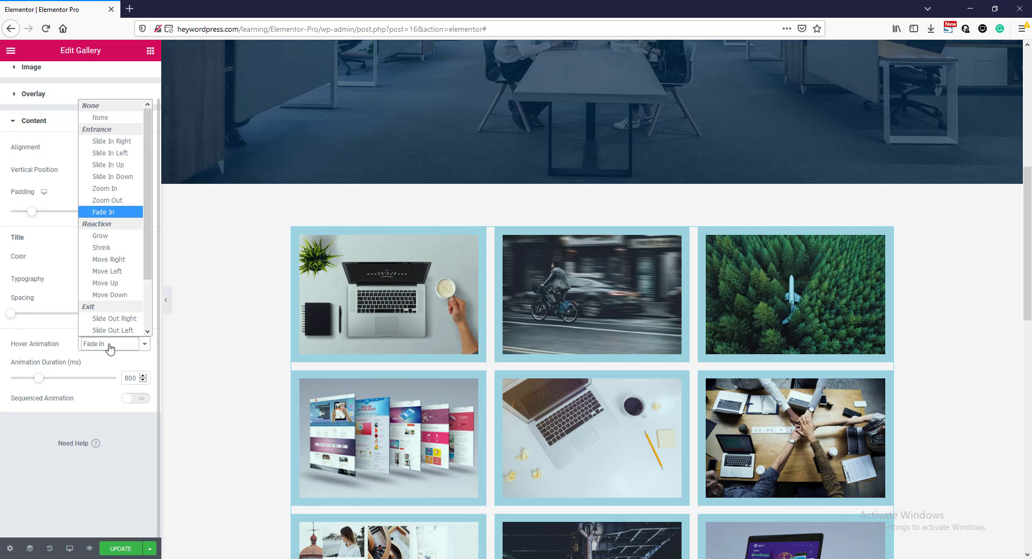
left_click(111, 283)
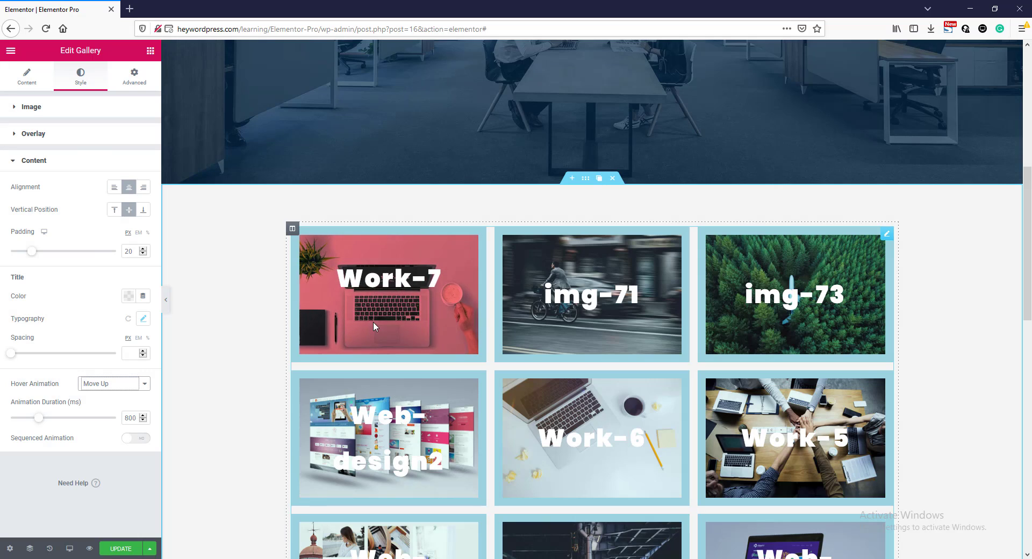
left_click(113, 383)
left_click(118, 287)
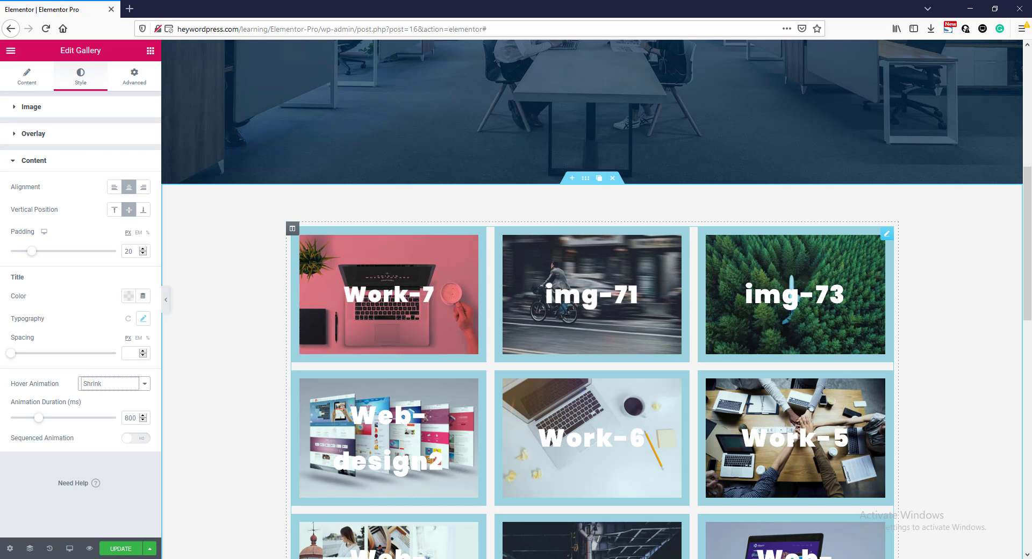
left_click(109, 389)
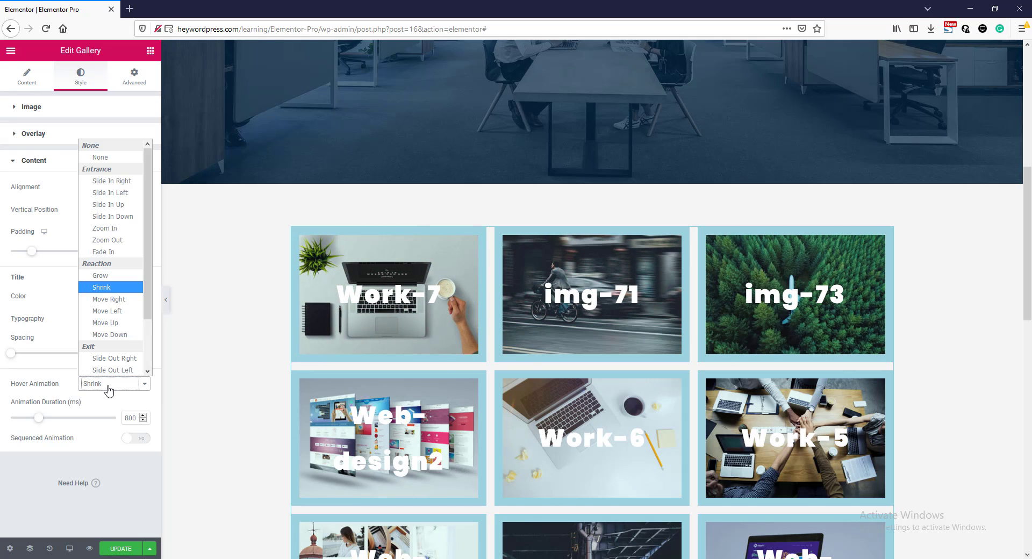
left_click(105, 228)
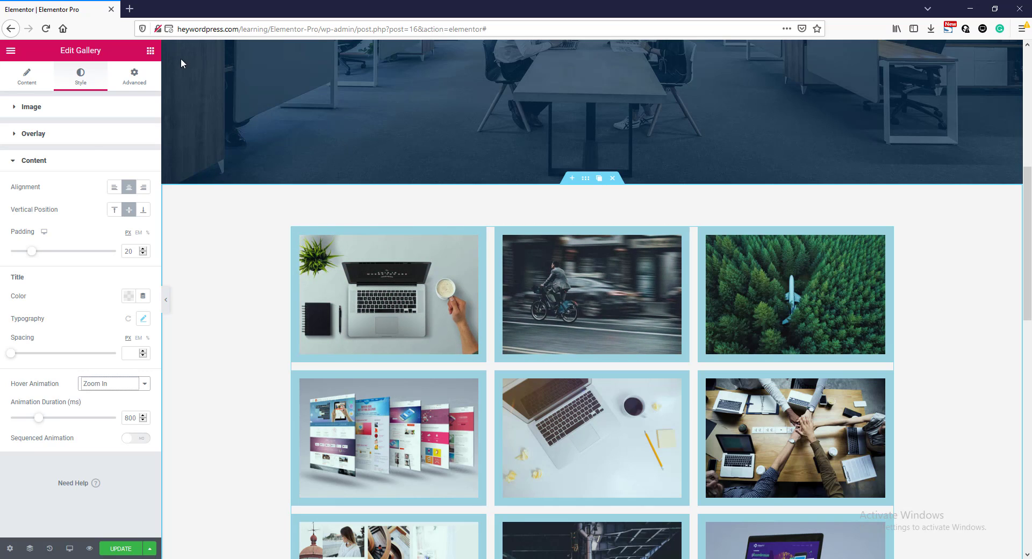
- Give the gallery widget a classic background, trying the pink preset #E52A70 and setting the red preset
left_click(134, 75)
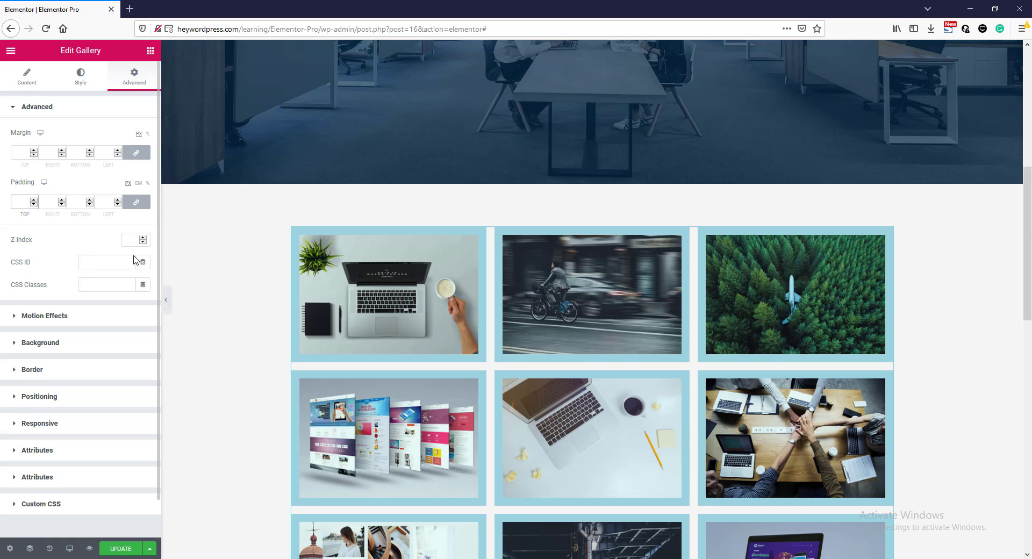
left_click(22, 347)
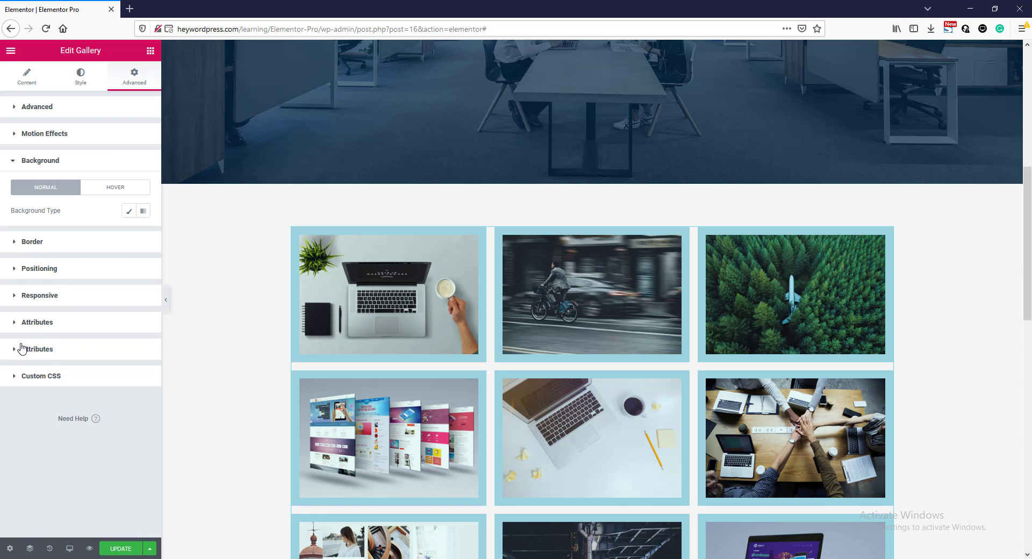
left_click(128, 210)
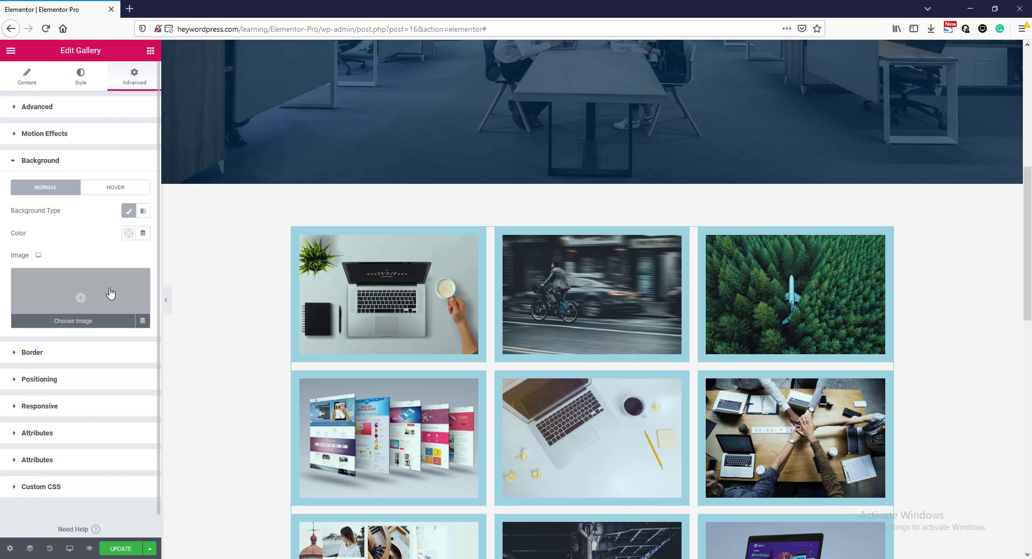
left_click(127, 235)
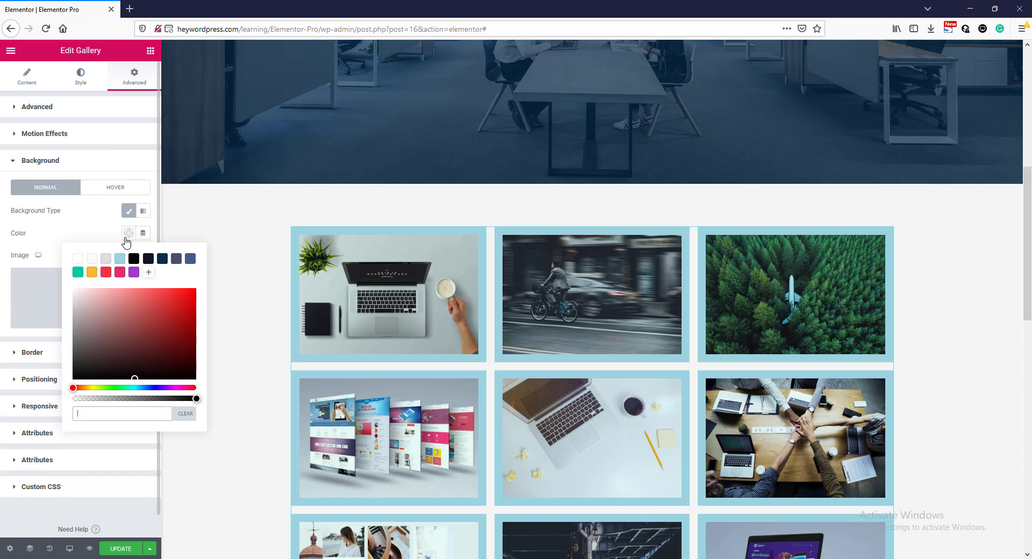
left_click(120, 274)
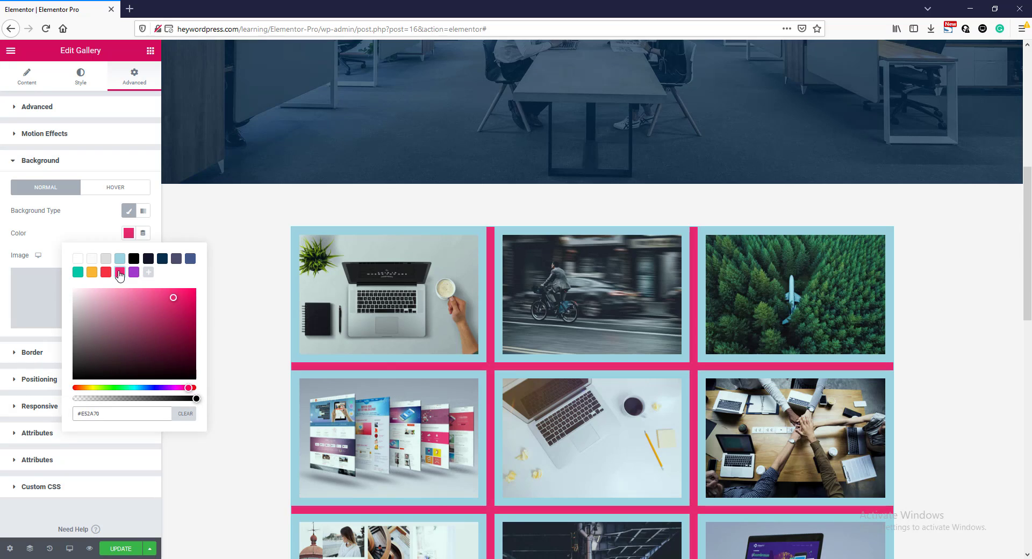
left_click(106, 104)
- Set the gallery widget's padding to 50 px on all four sides
left_click(106, 104)
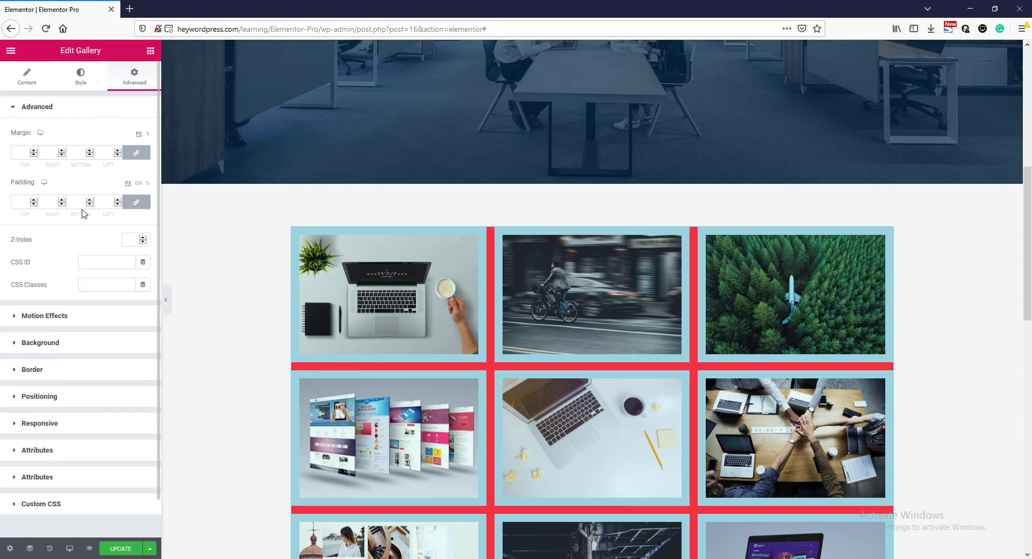
left_click(22, 202)
type("50")
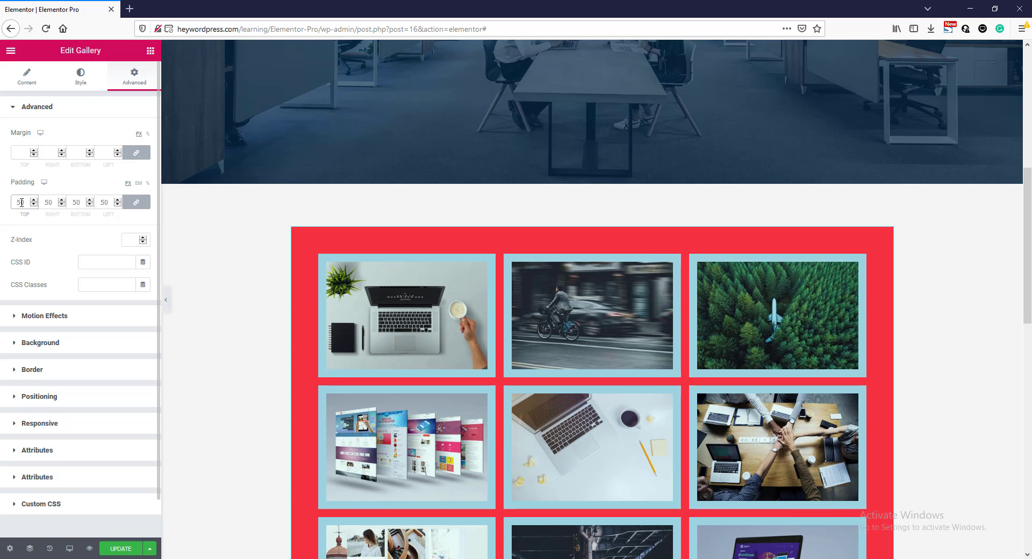
- Delete the styled gallery from the page and place a new Gallery widget in the empty column
scroll(260, 338, "down", 5)
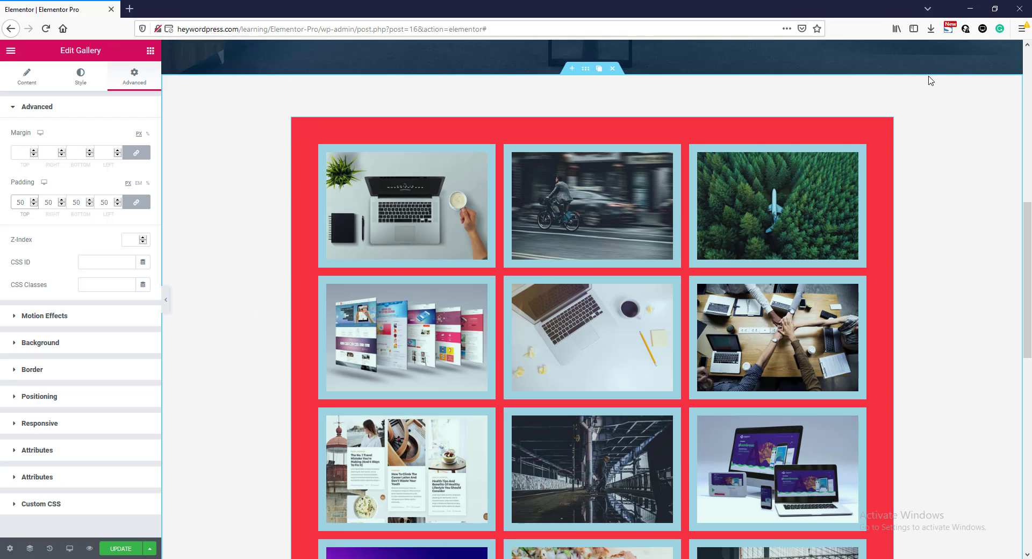
mouse_move(891, 129)
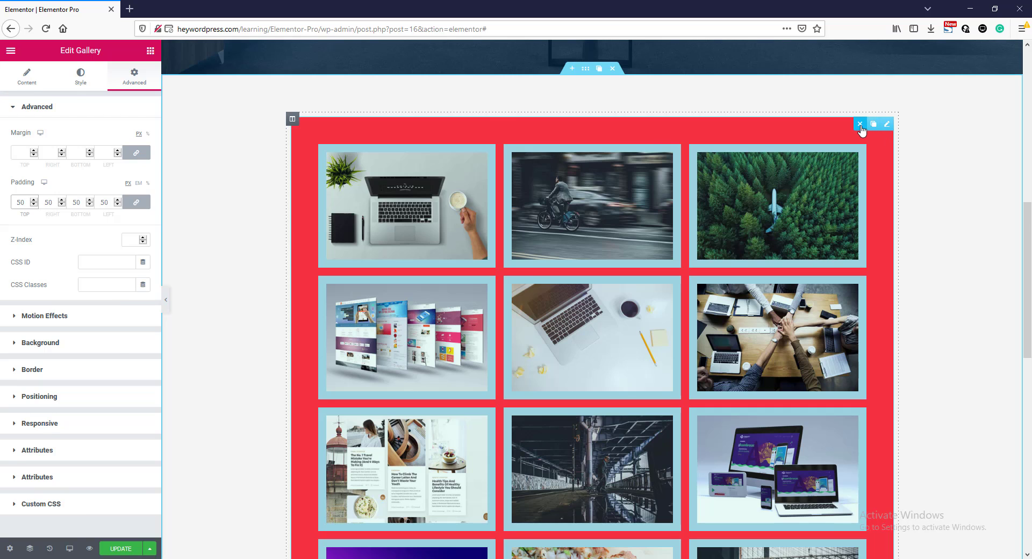
left_click(860, 125)
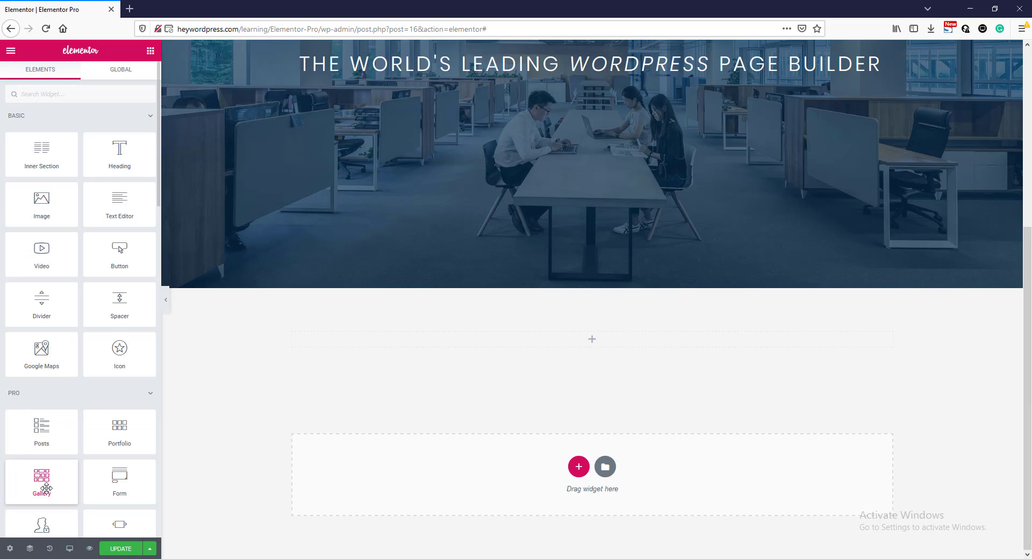
left_click_drag(41, 482, 592, 344)
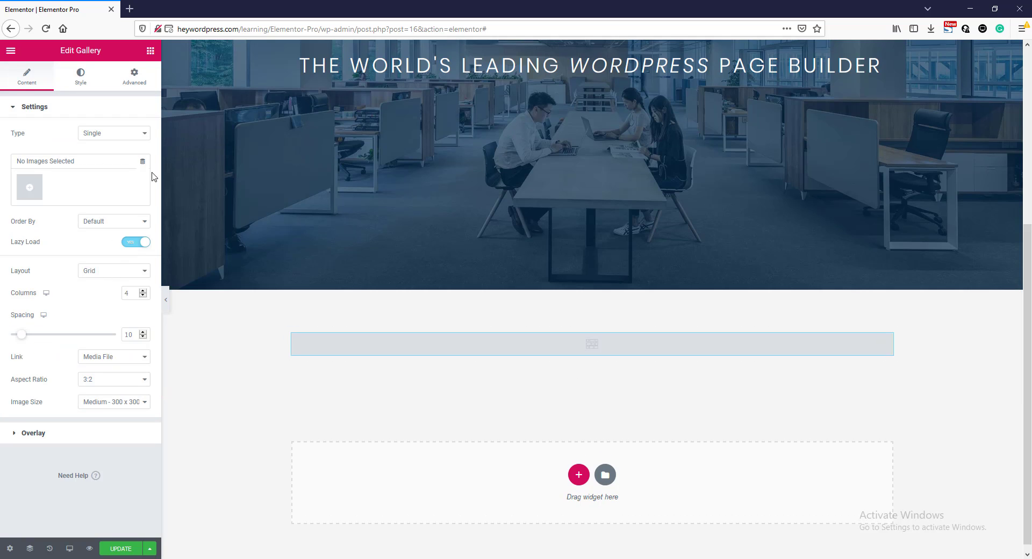
- Add a Heading widget above the new gallery with the title "Elementor Pro Gallery"
left_click(150, 50)
left_click_drag(146, 175, 590, 336)
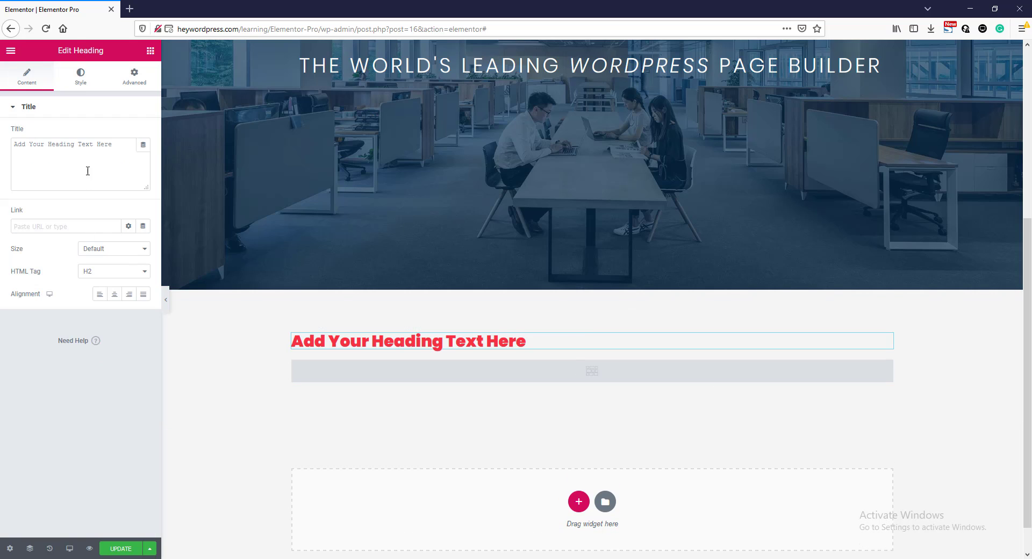
left_click_drag(116, 145, 2, 145)
type("Elementor Pro Gallery")
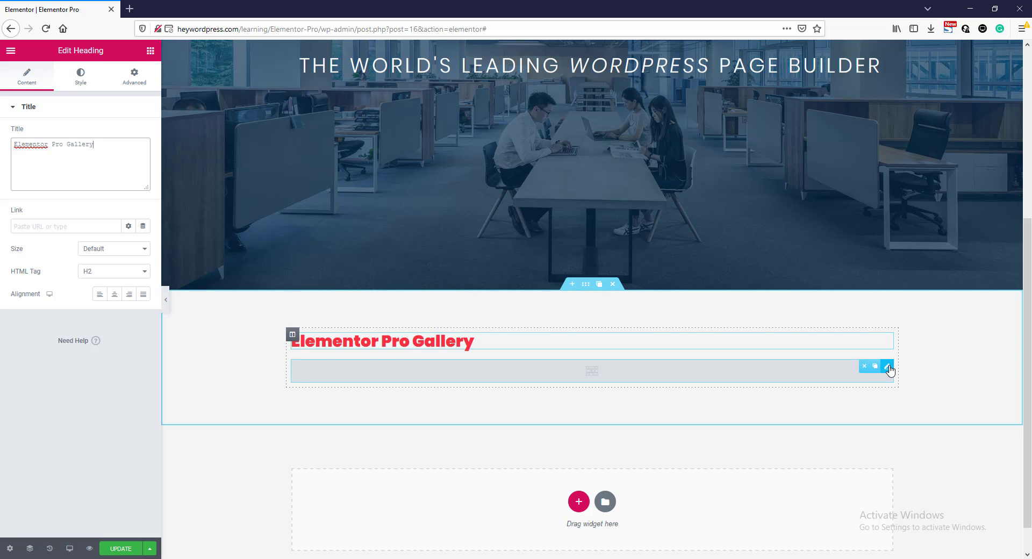
- Open the new gallery's image selection and pick seven workspace and web-design images, including Work-5, Work-1-3, Work-2 and Web-design-7
left_click(888, 367)
left_click(31, 190)
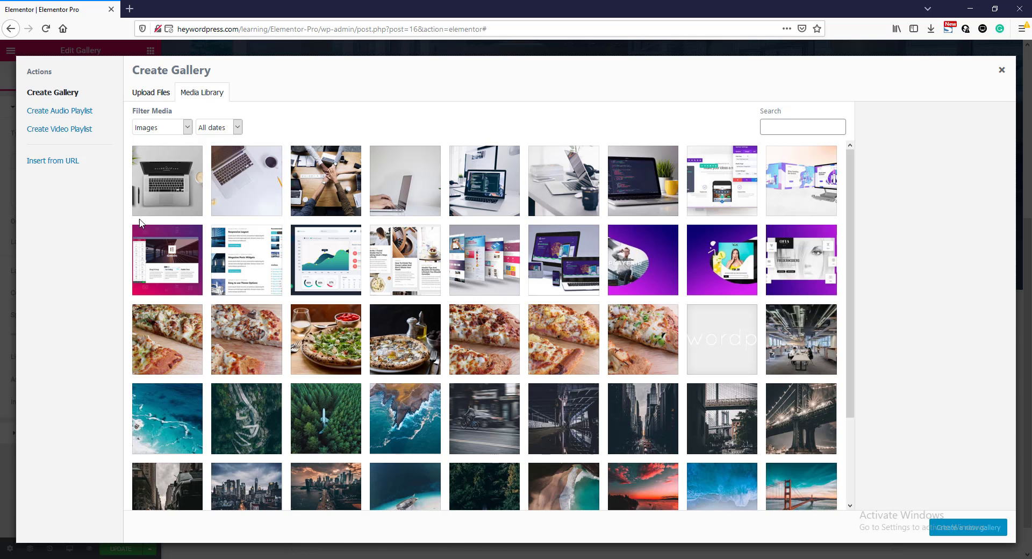
left_click(181, 197)
left_click(345, 178)
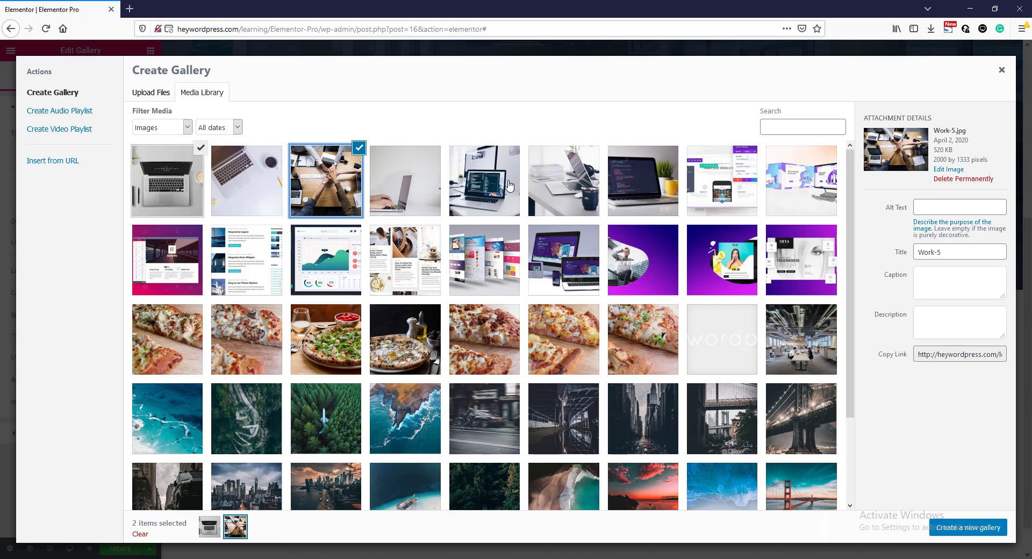
left_click(546, 185)
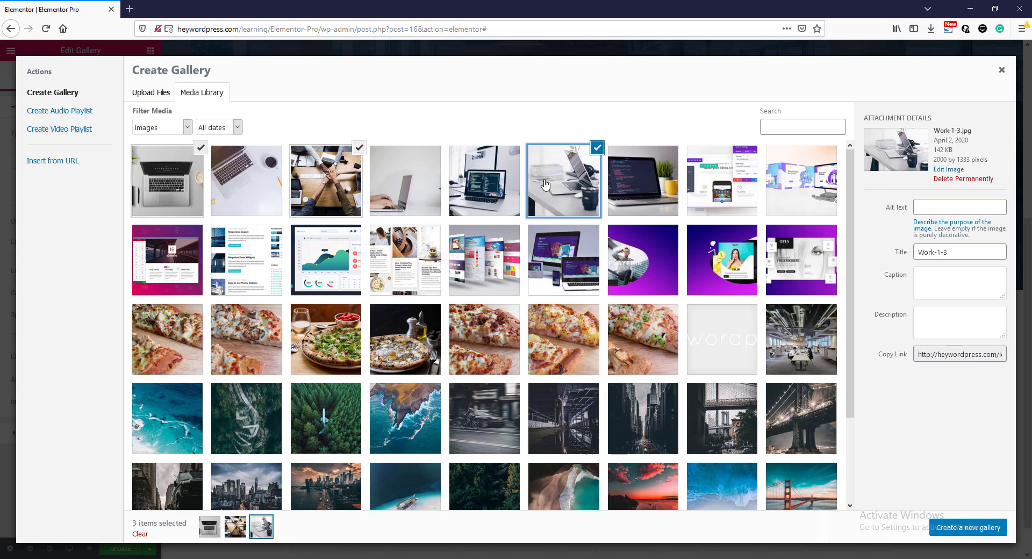
left_click(470, 186)
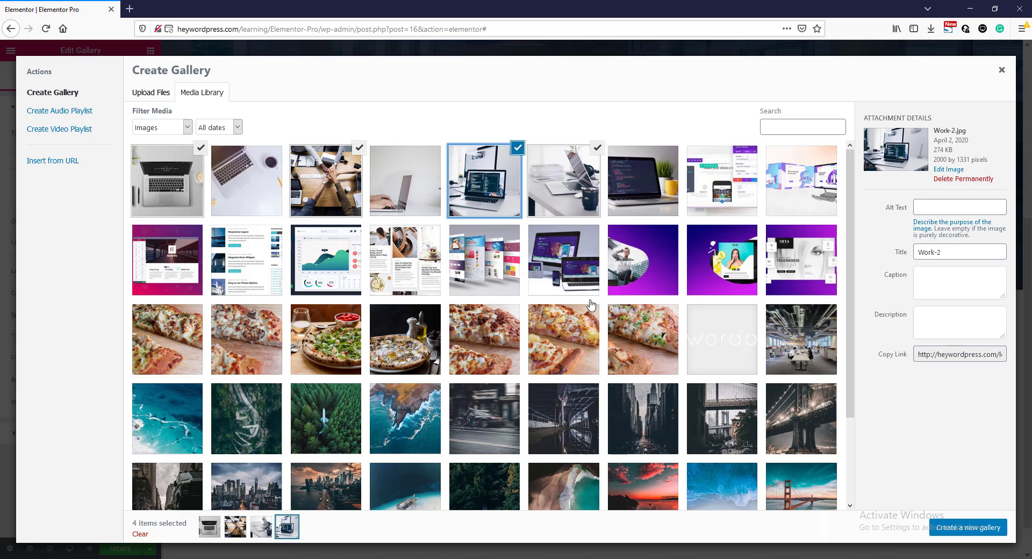
left_click(554, 272)
left_click(484, 270)
left_click(786, 178)
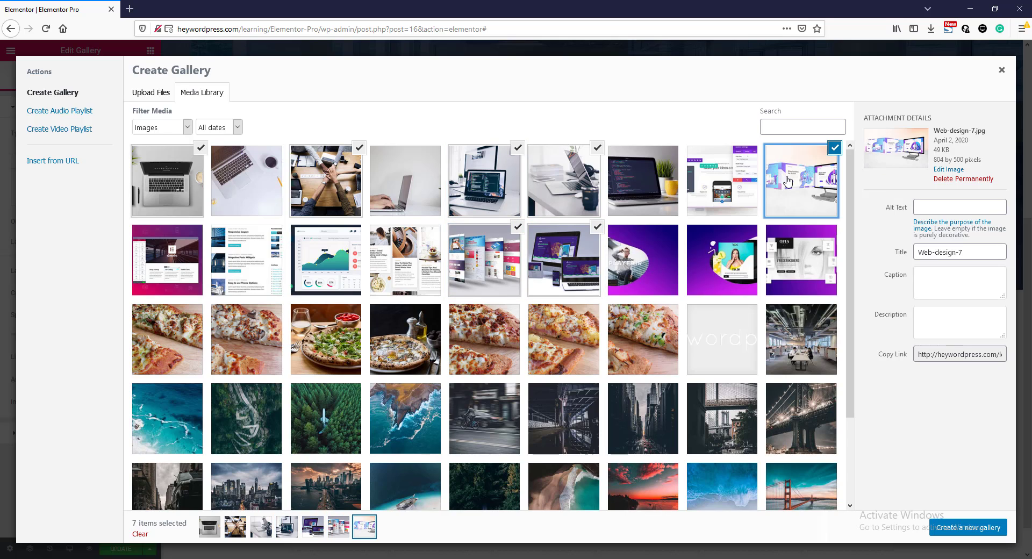
- Add three purple design images, a pizza image and three dark city images to the selection, leaving the office image img-76 out
left_click(630, 266)
left_click(721, 263)
left_click(801, 264)
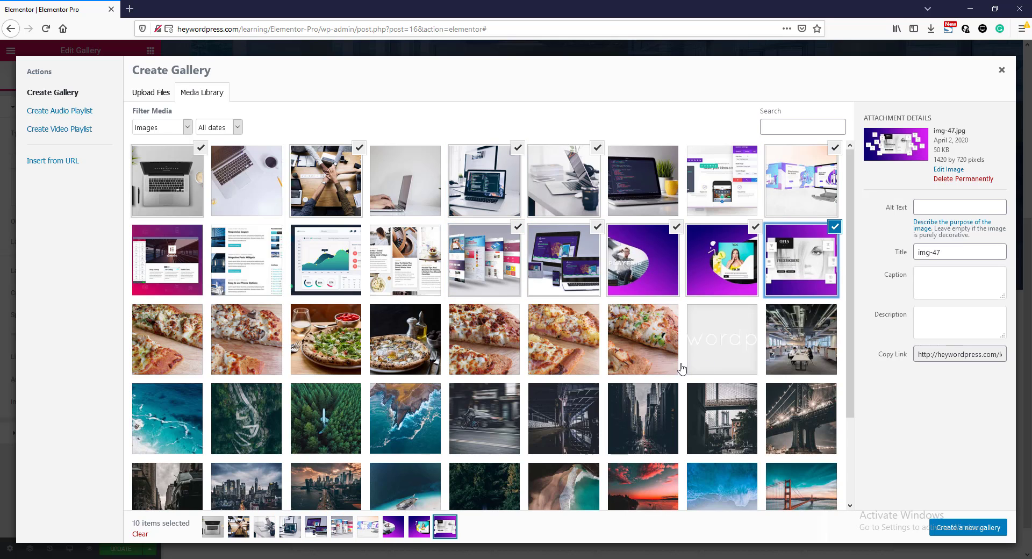
left_click(645, 355)
left_click(796, 351)
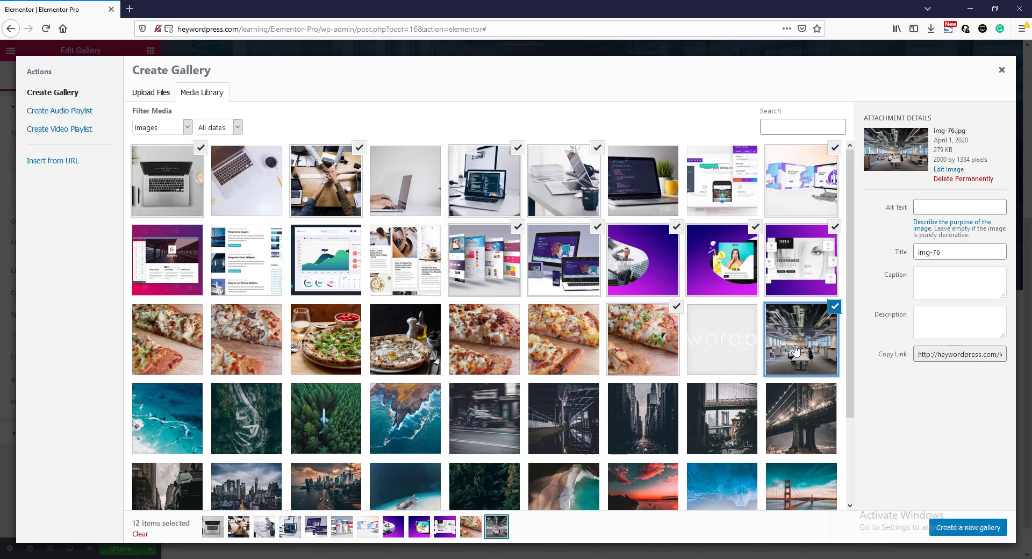
left_click(833, 310)
left_click(722, 419)
left_click(643, 419)
left_click(573, 426)
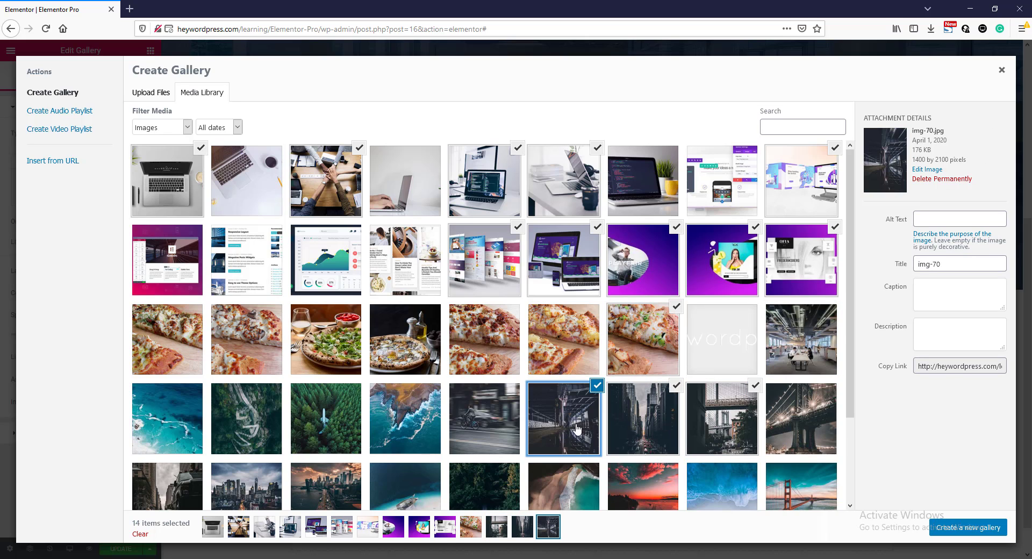
- Add the beach, forest road, winding road, plane and rocky coast images to the selection and create the new gallery
scroll(577, 429, "down", 2)
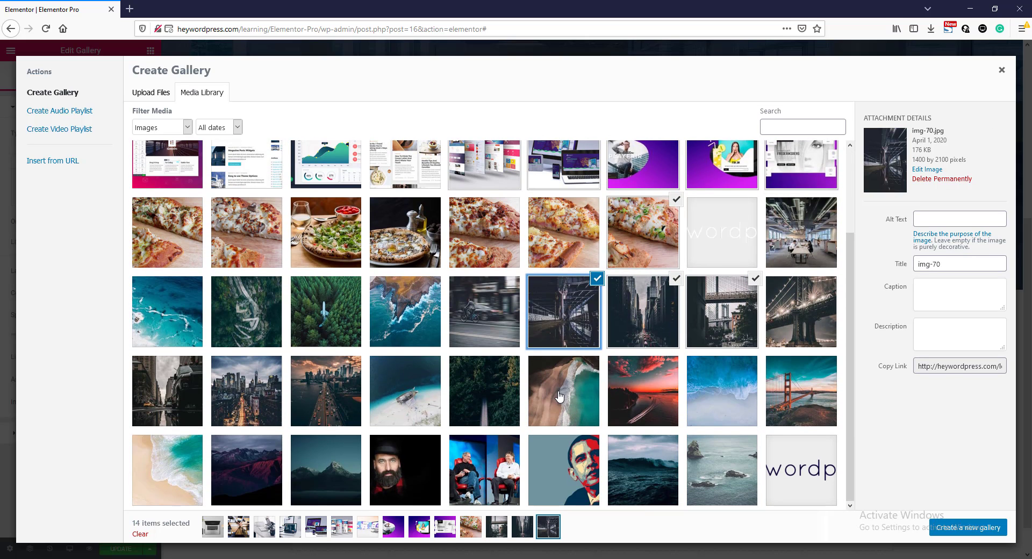
left_click(567, 398)
left_click(481, 410)
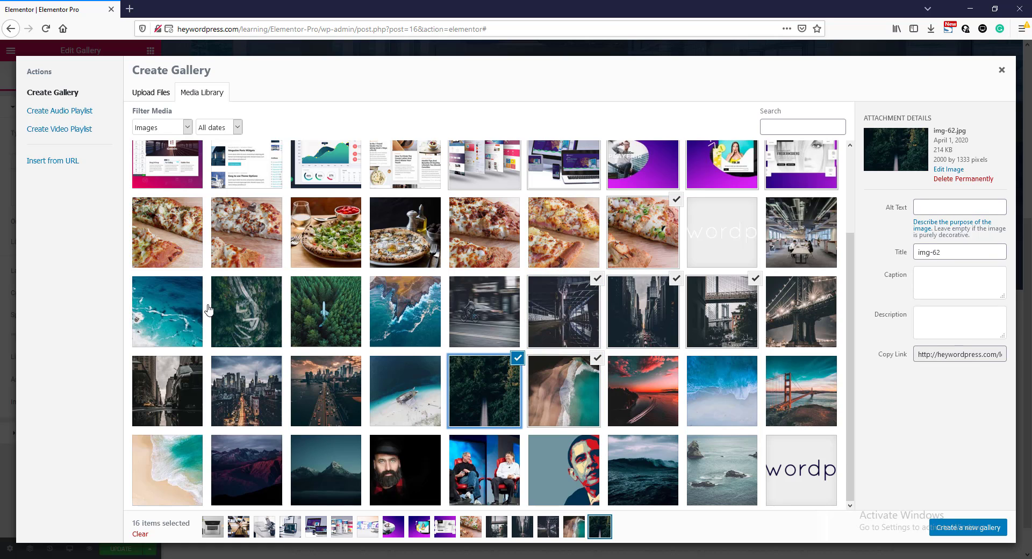
left_click(245, 313)
left_click(324, 320)
left_click(377, 321)
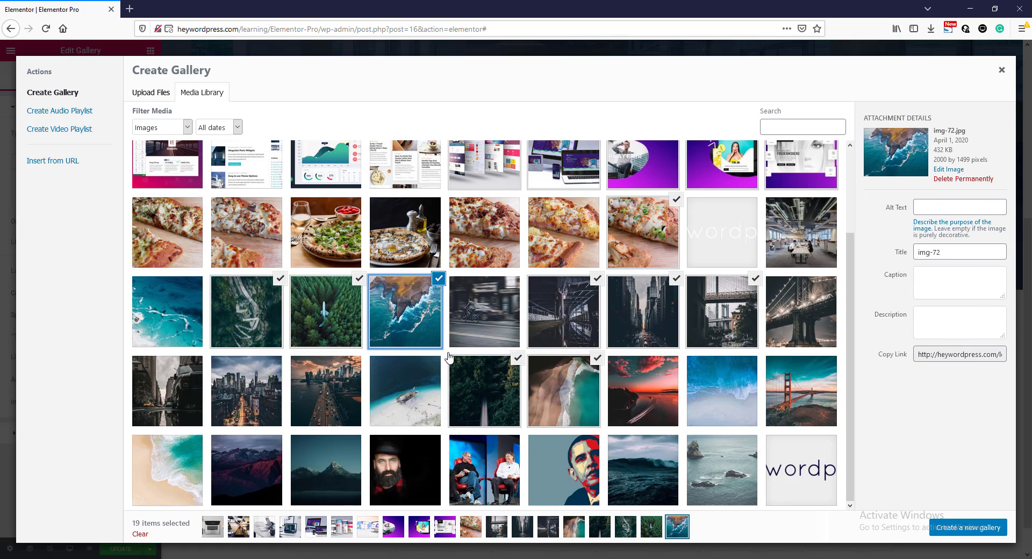
left_click(962, 529)
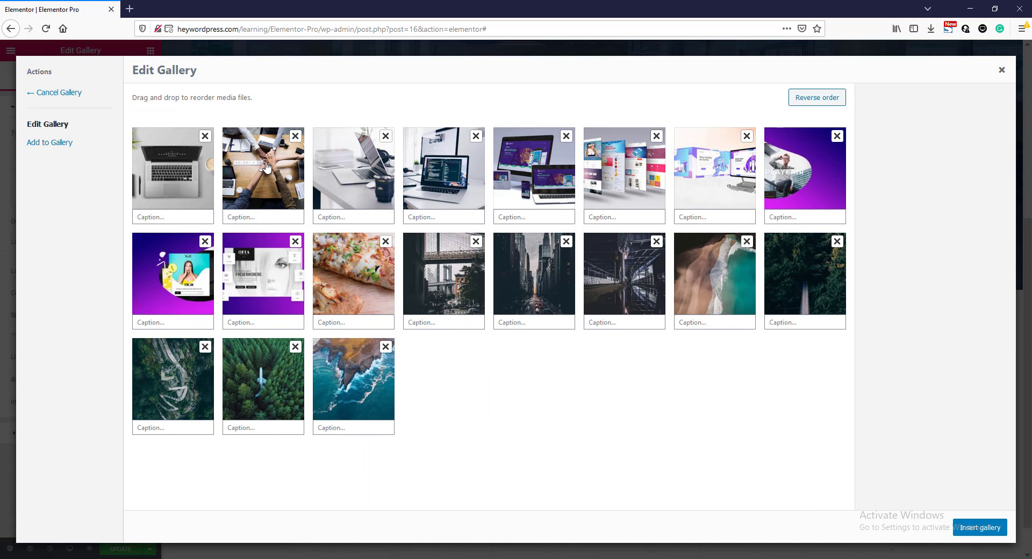
- Rearrange the gallery images so that work, nature, city and purple design pictures are mixed, and insert the gallery
mouse_move(267, 167)
left_mouse_down()
mouse_move(471, 278)
mouse_move(376, 215)
mouse_move(311, 188)
mouse_move(300, 214)
mouse_move(269, 177)
left_mouse_up()
left_click_drag(698, 290, 353, 168)
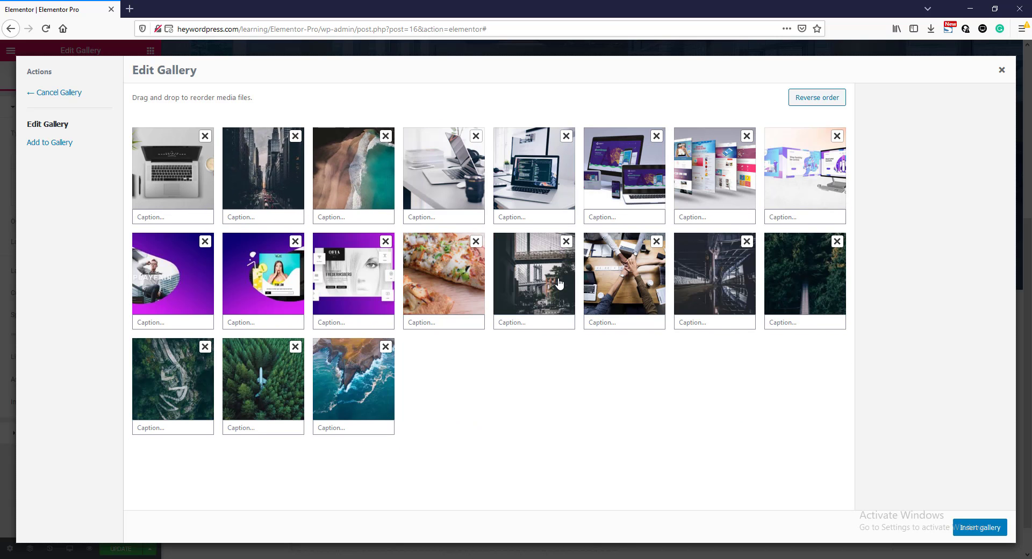
left_click(559, 284)
left_click_drag(263, 379, 530, 171)
left_click_drag(360, 272, 648, 172)
left_click(352, 280)
left_click_drag(351, 382, 370, 285)
left_click_drag(552, 296, 272, 398)
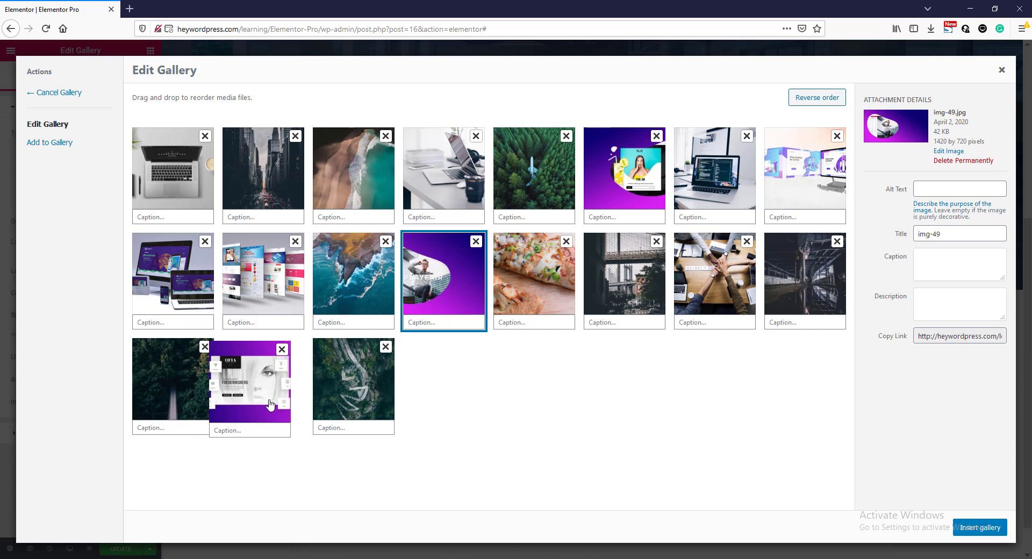
left_click_drag(173, 280, 753, 308)
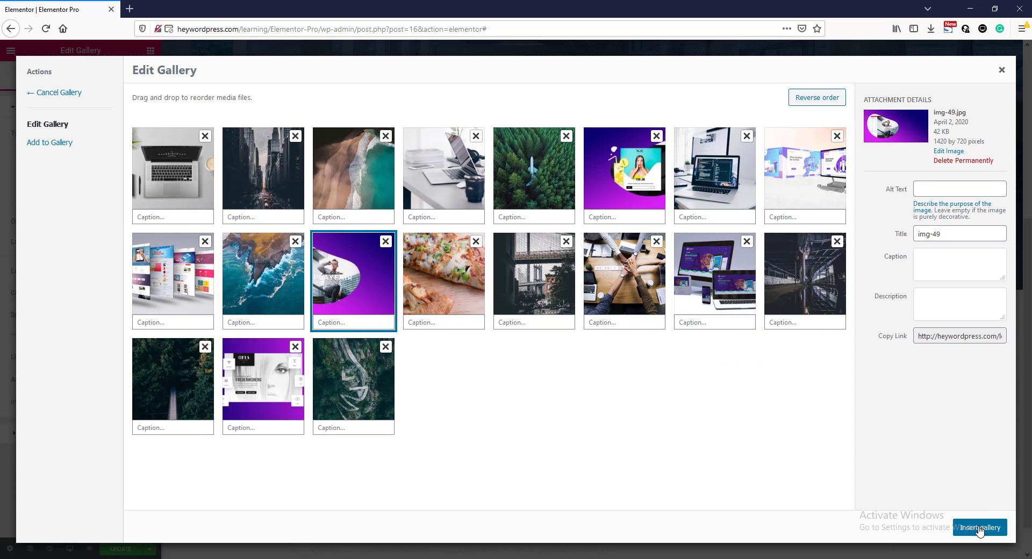
left_click(980, 528)
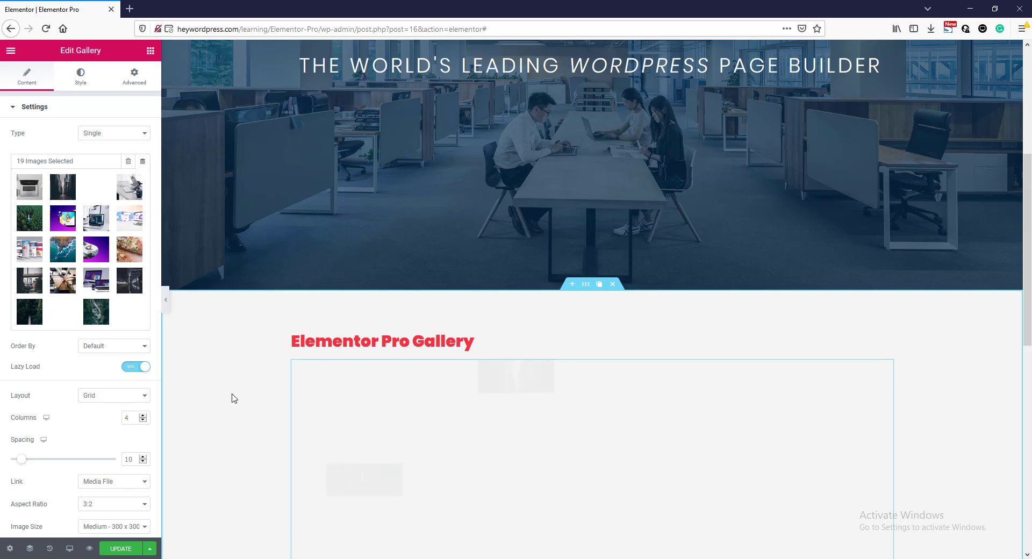
- Set the gallery's image size to Medium Large - 768 x 0
scroll(49, 497, "down", 1)
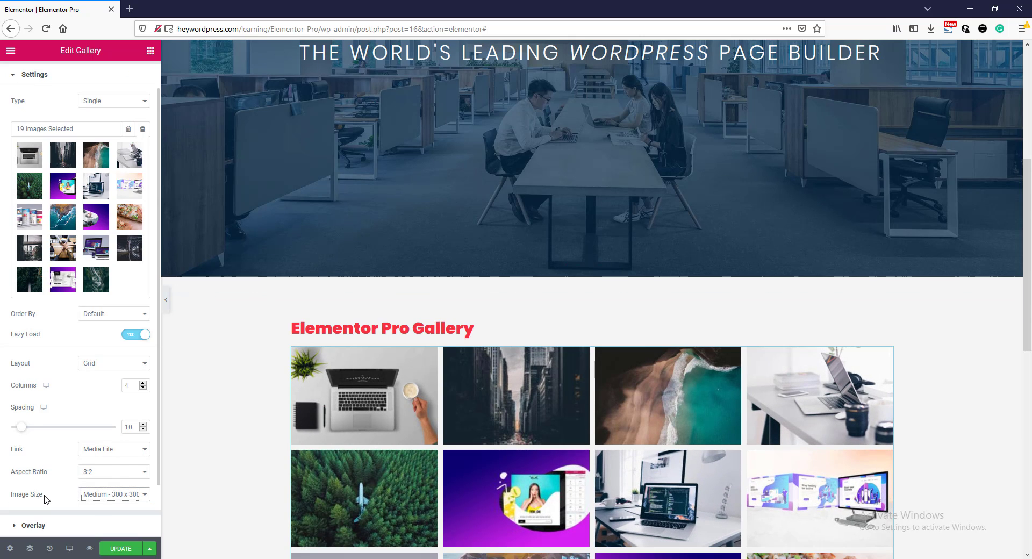
left_click(99, 500)
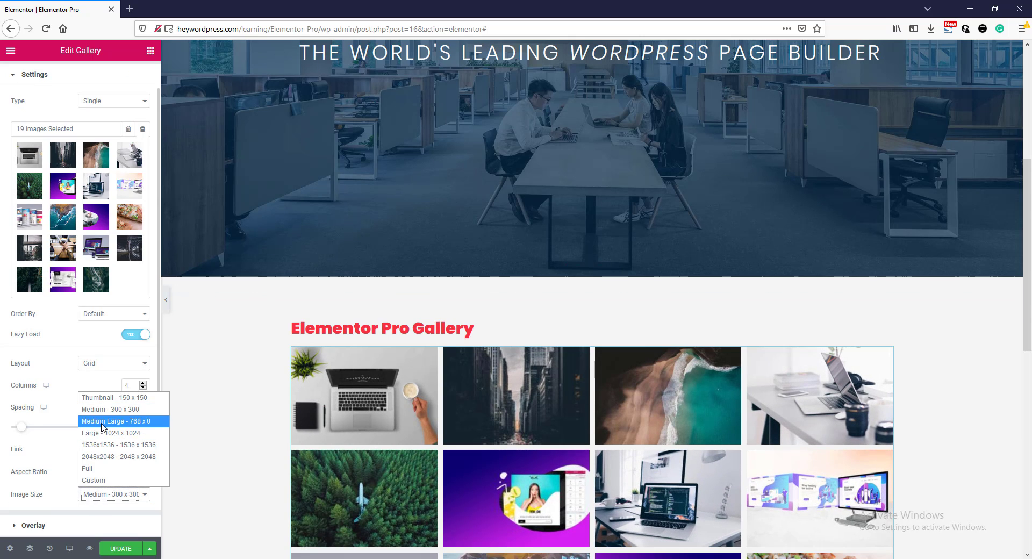
left_click(104, 426)
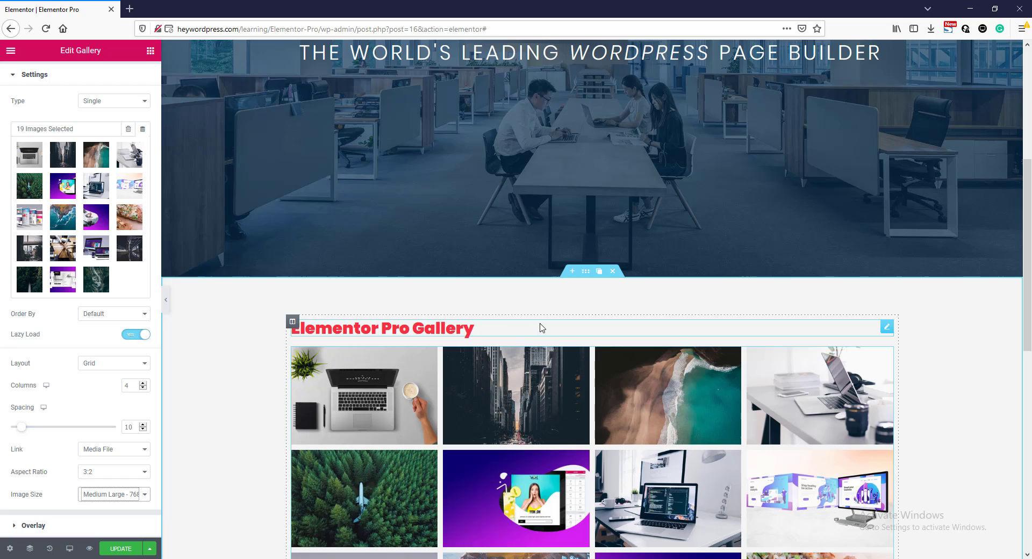
- Center the "Elementor Pro Gallery" heading and give it an unlinked bottom margin of 40 px
left_click(886, 328)
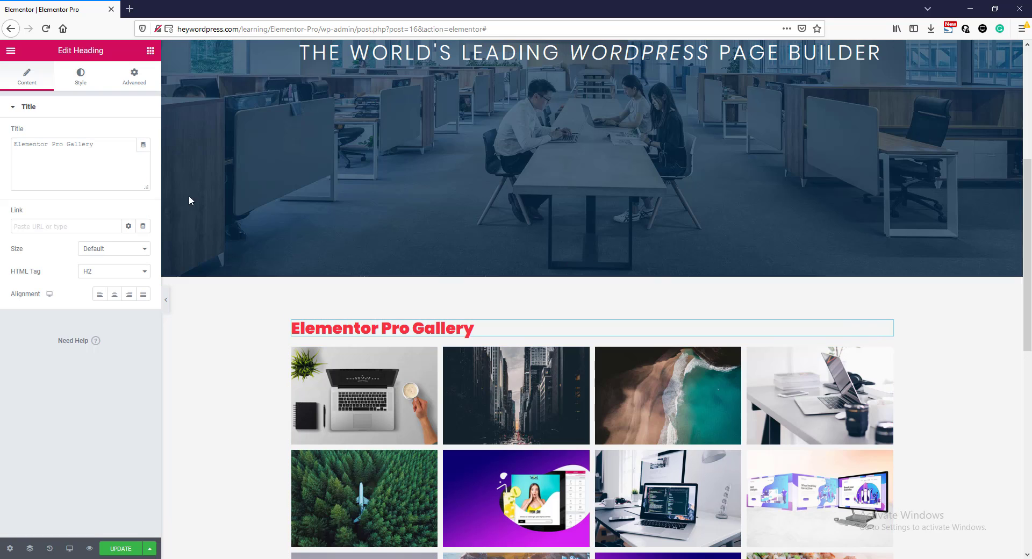
left_click(114, 294)
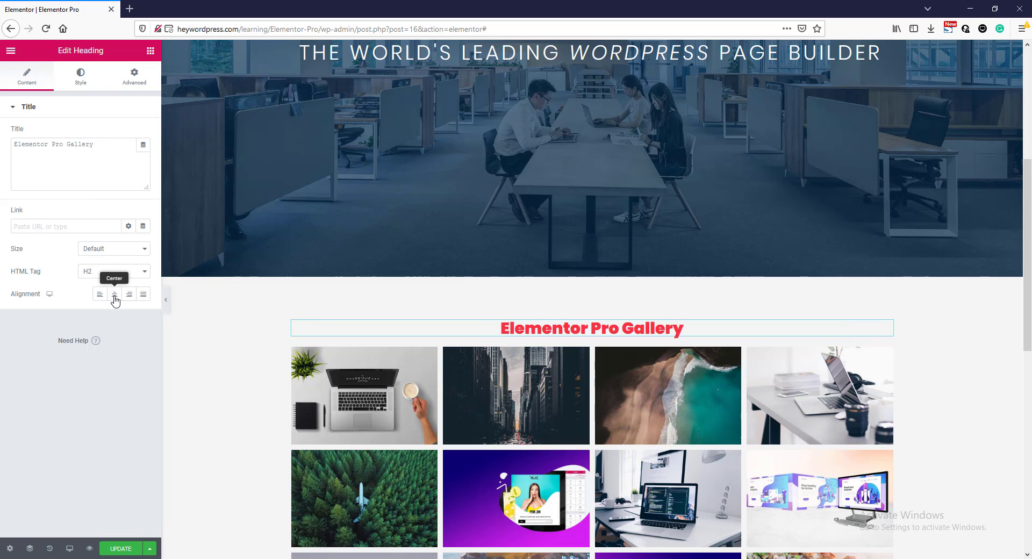
left_click(134, 76)
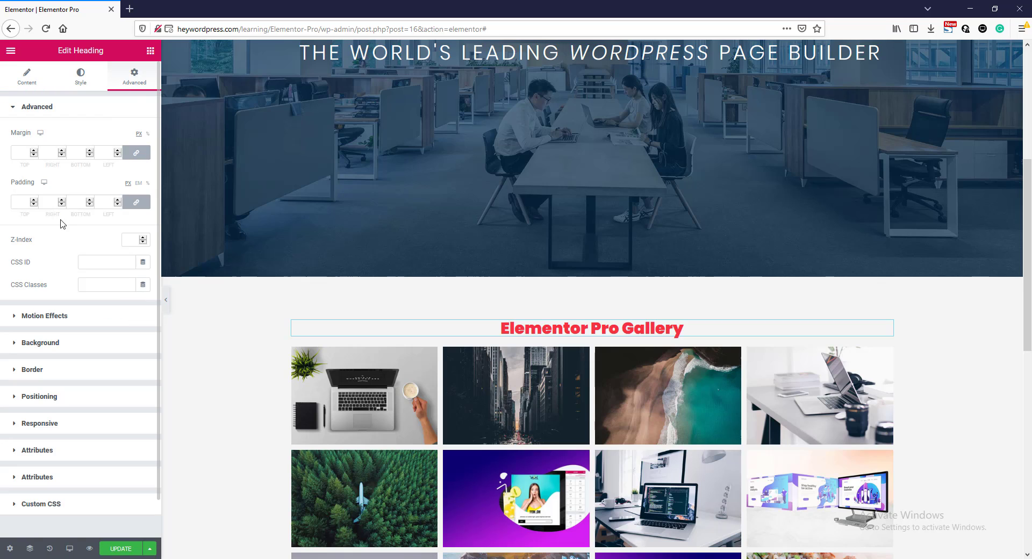
left_click(136, 153)
type("40")
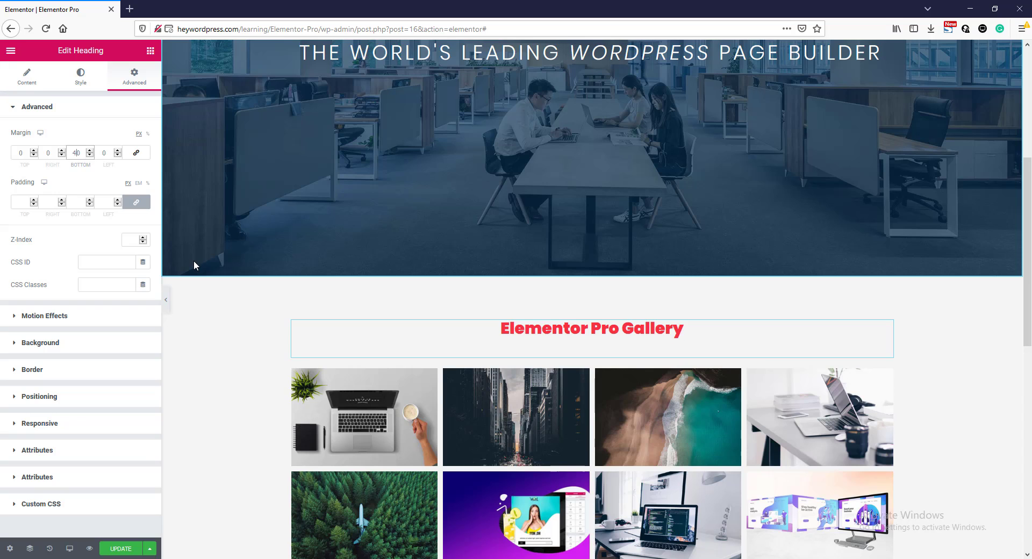
- Set the heading's typography size to 54 px
left_click(81, 75)
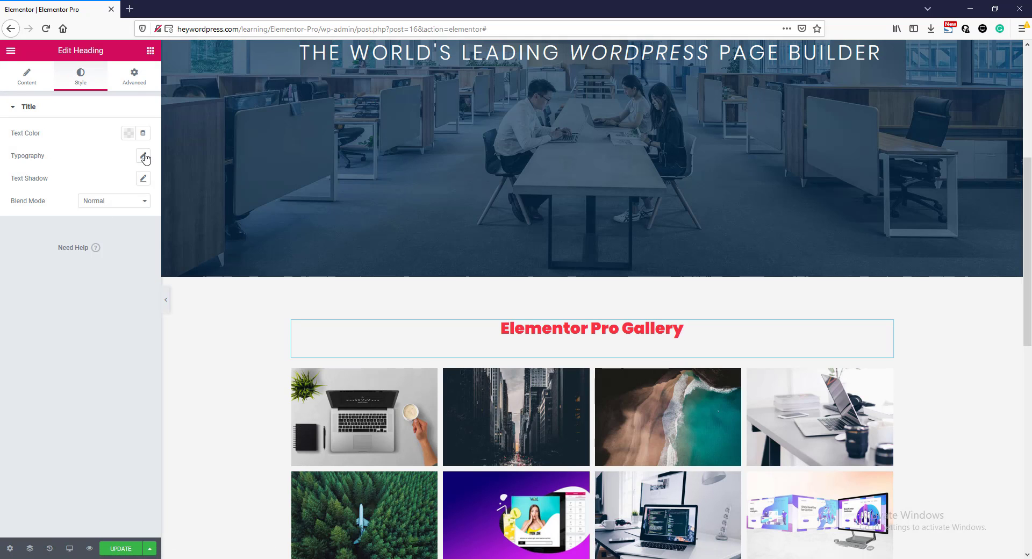
left_click(144, 156)
left_click_drag(21, 228, 45, 230)
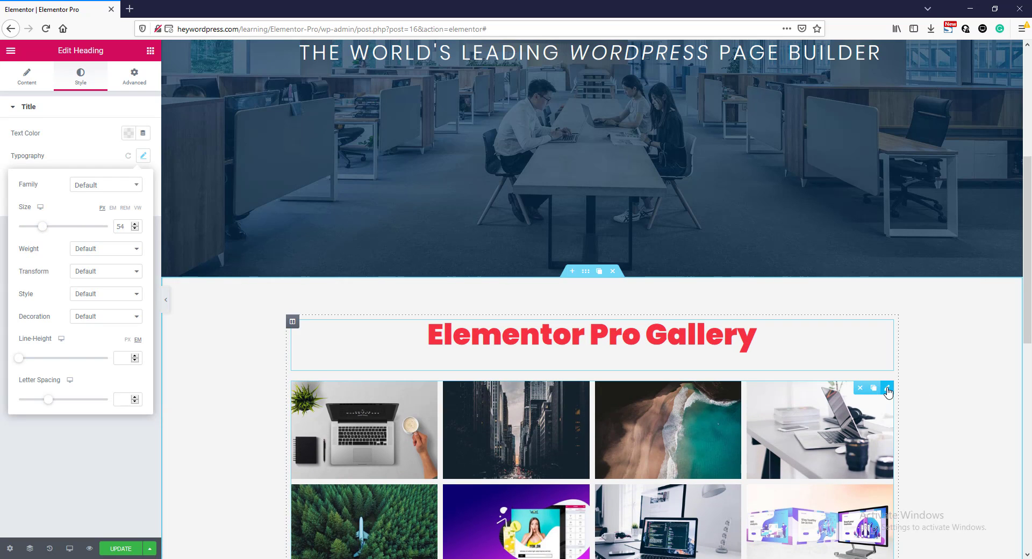
- Preview the gallery in the lightbox, starting from the first image and paging through several images, and close it
left_click(888, 389)
scroll(235, 411, "down", 4)
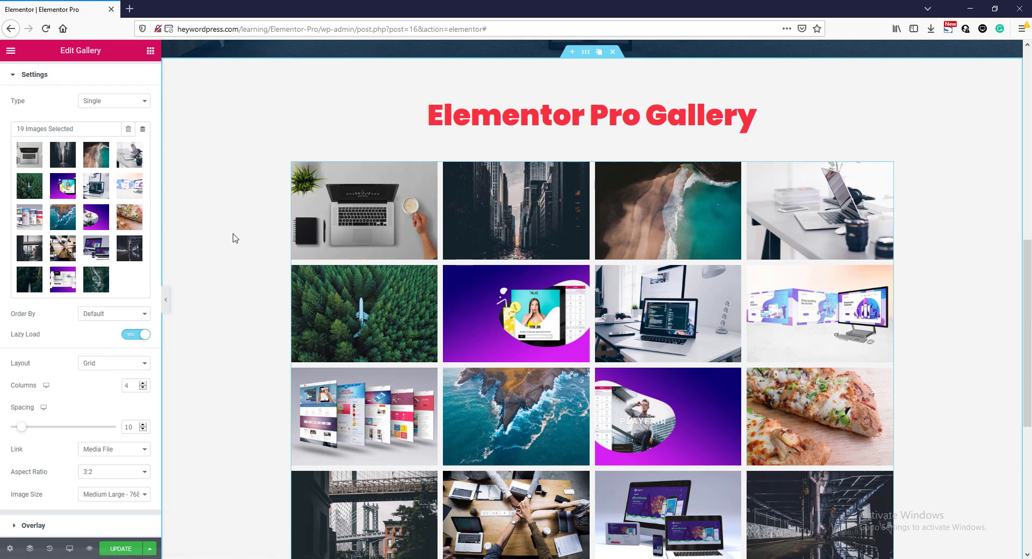
left_click(393, 209)
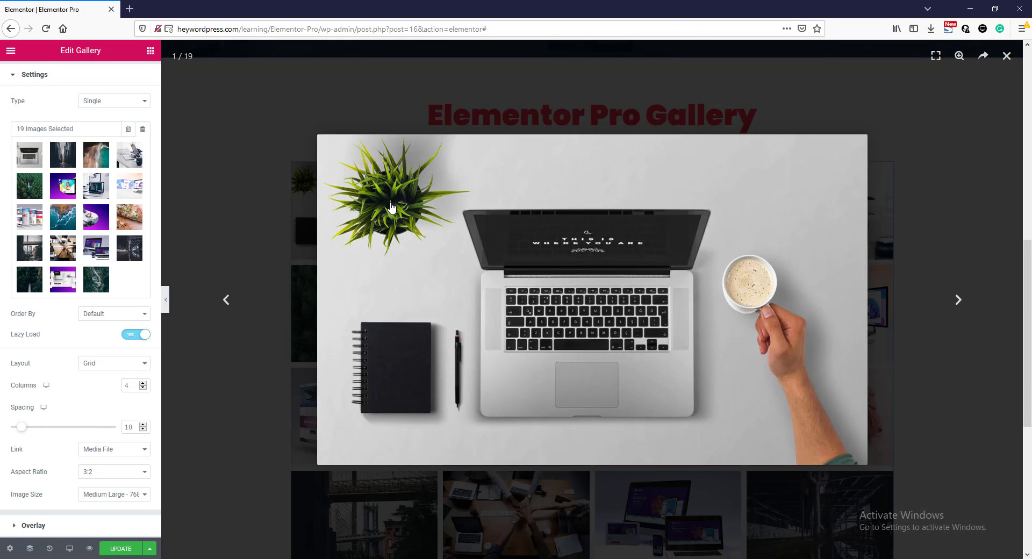
left_click(960, 301)
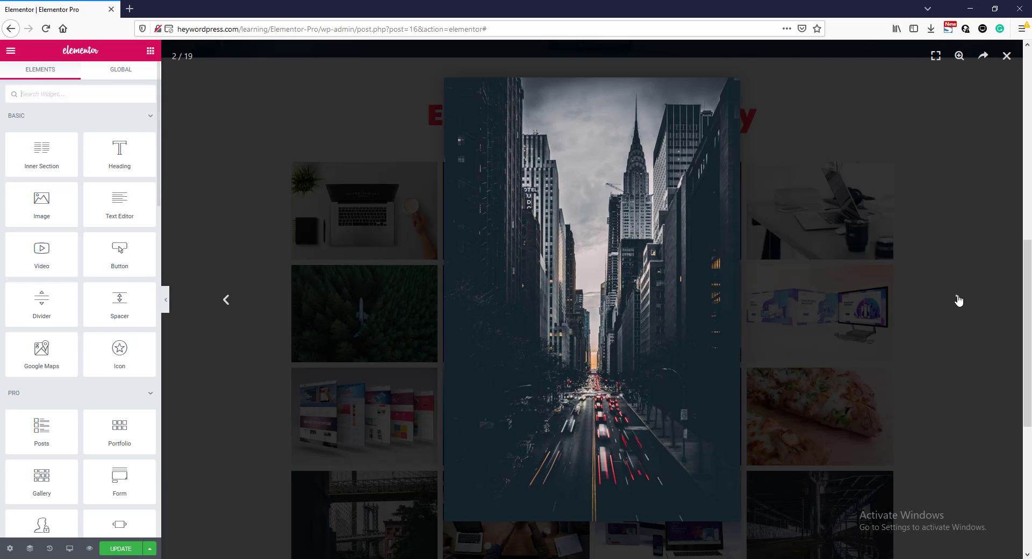
left_click(960, 300)
left_click(959, 300)
left_click(960, 300)
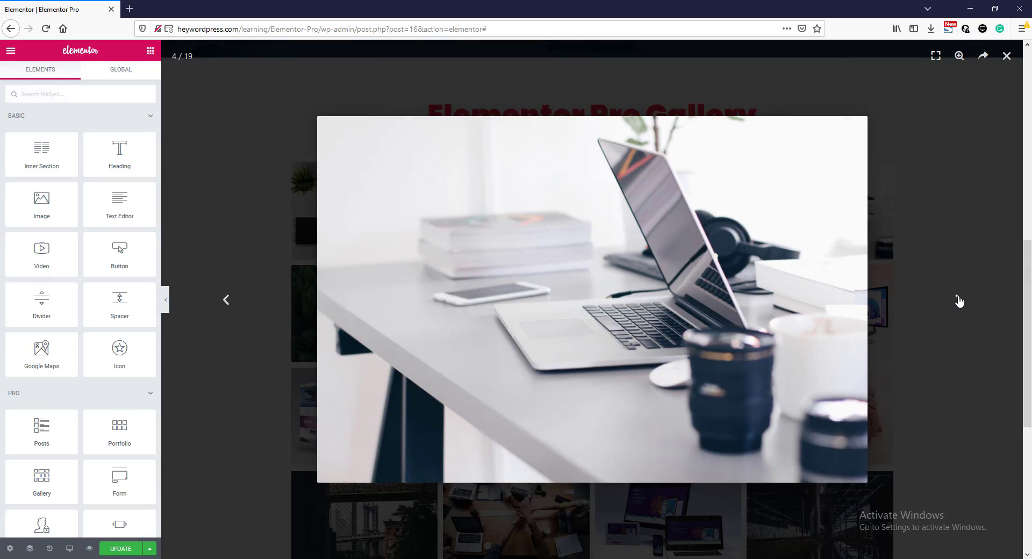
left_click(959, 300)
left_click(1007, 57)
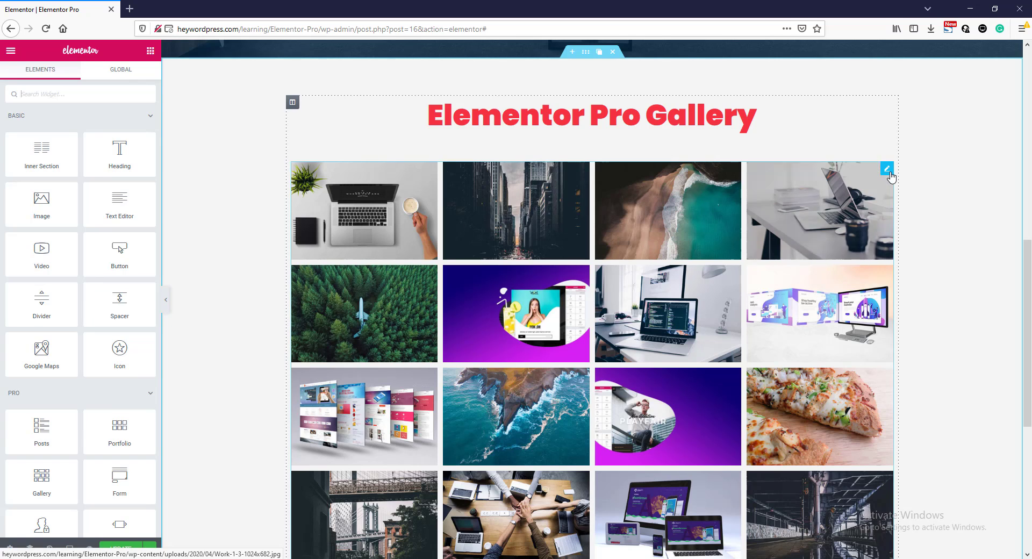
- Change the gallery's layout to Masonry and check how the images are arranged
left_click(887, 169)
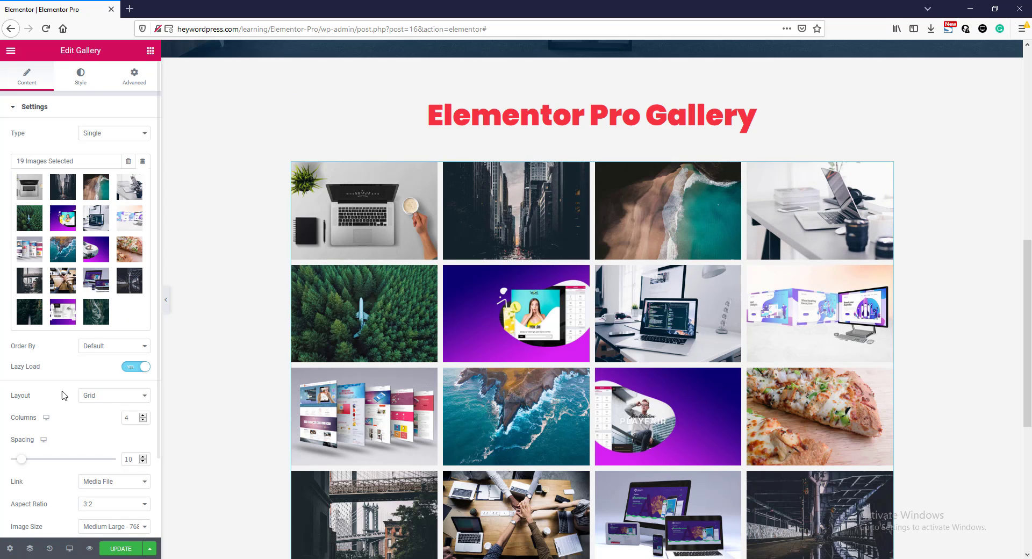
left_click(97, 397)
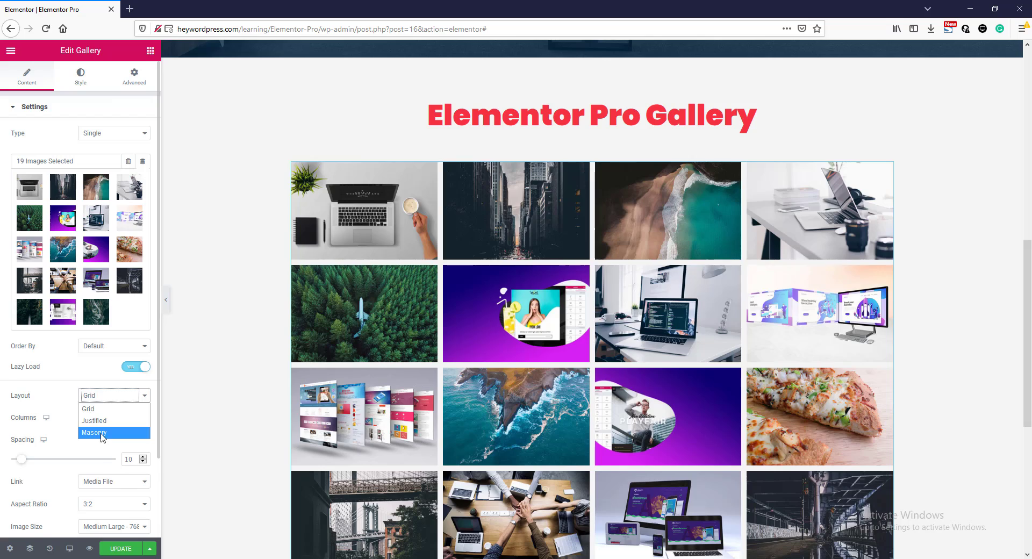
left_click(102, 437)
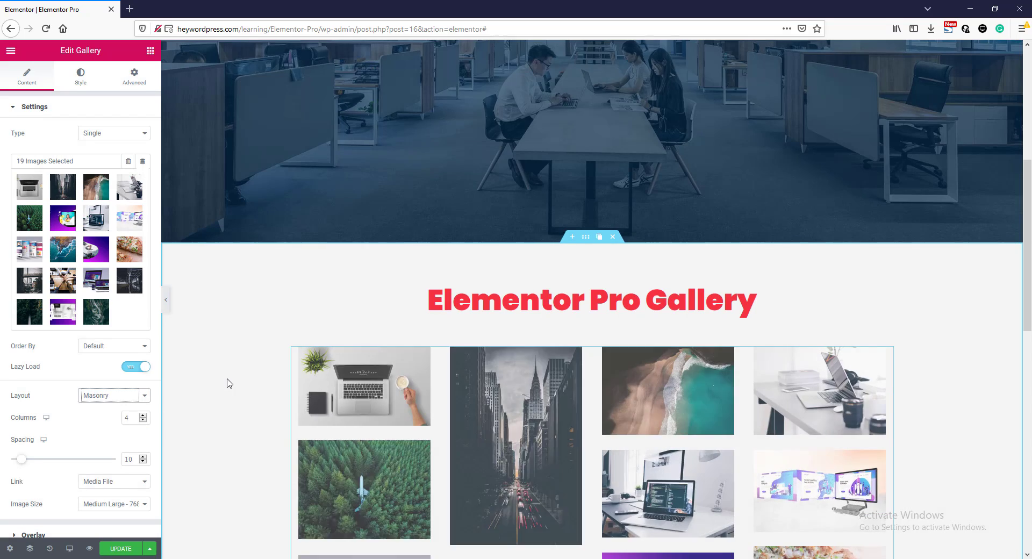
scroll(227, 383, "down", 9)
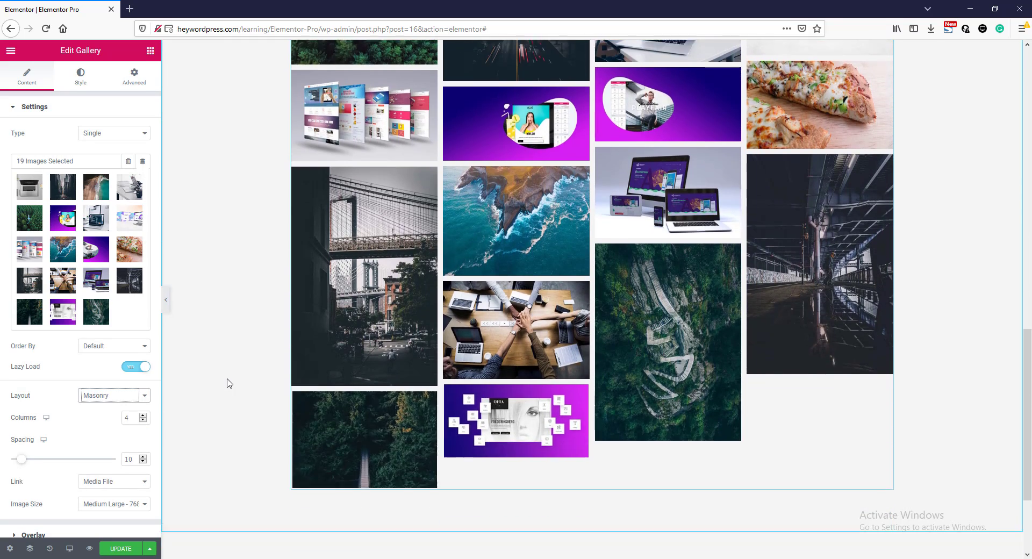
scroll(227, 382, "up", 4)
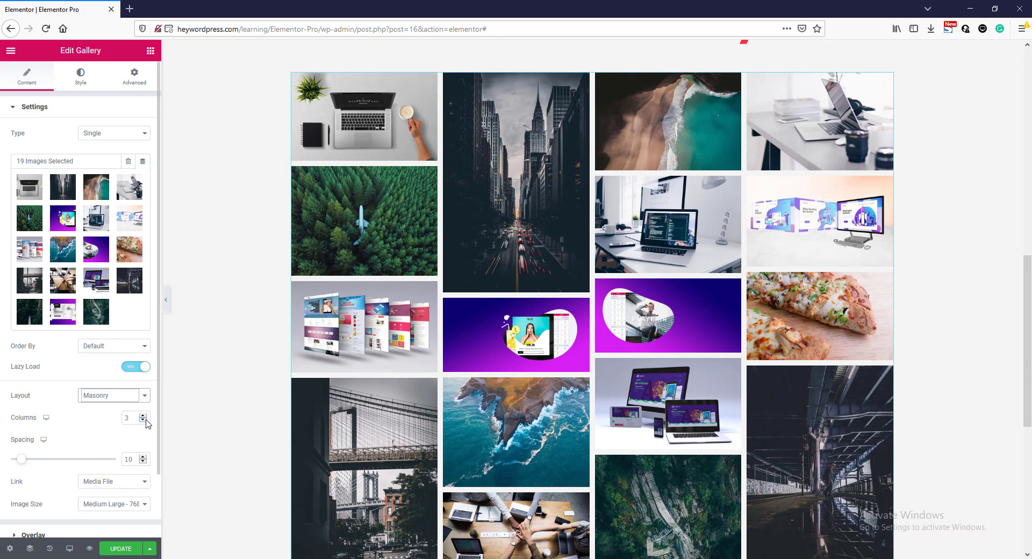
- Examine the three-column masonry gallery down to its last images to see how evenly the columns fill
scroll(243, 394, "up", 3)
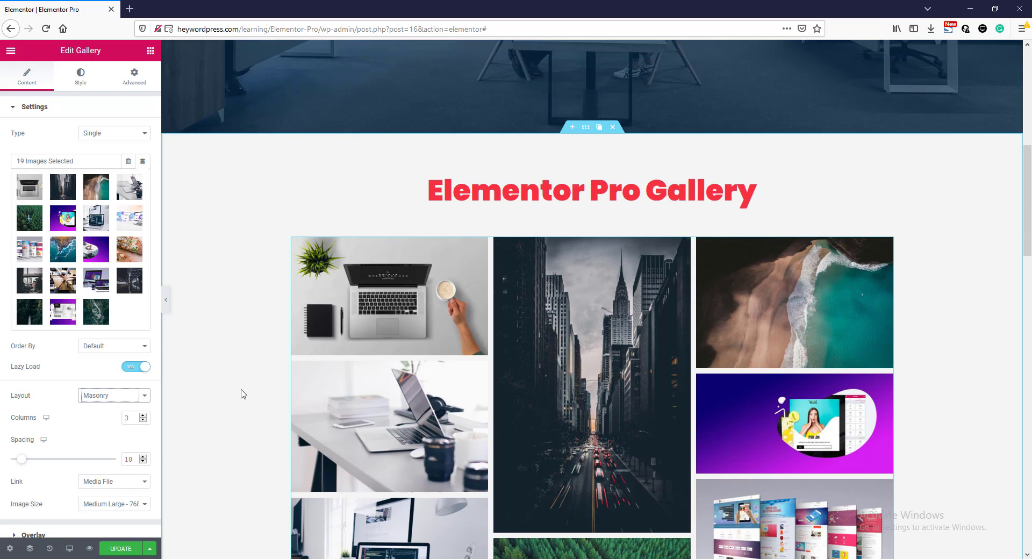
scroll(243, 394, "down", 13)
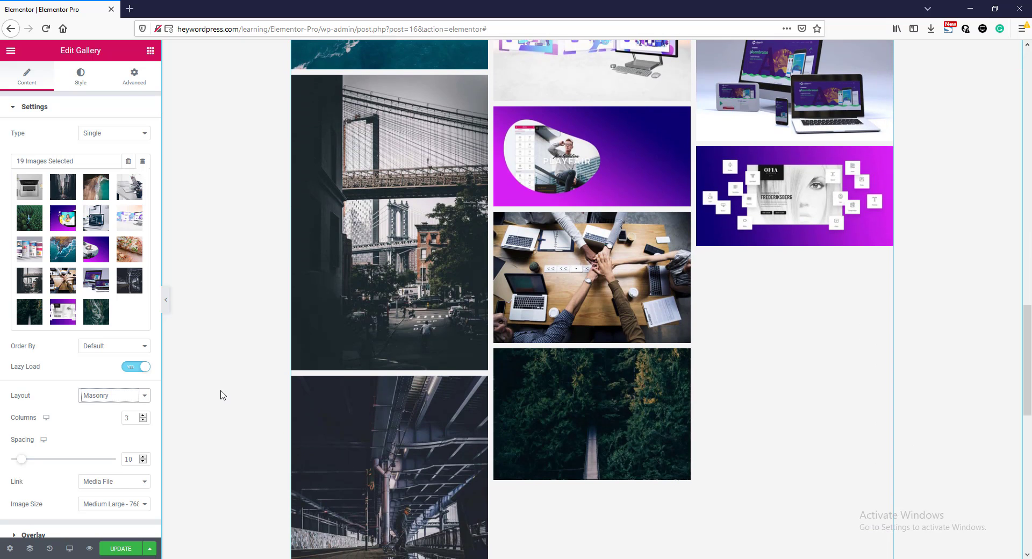
scroll(223, 395, "down", 5)
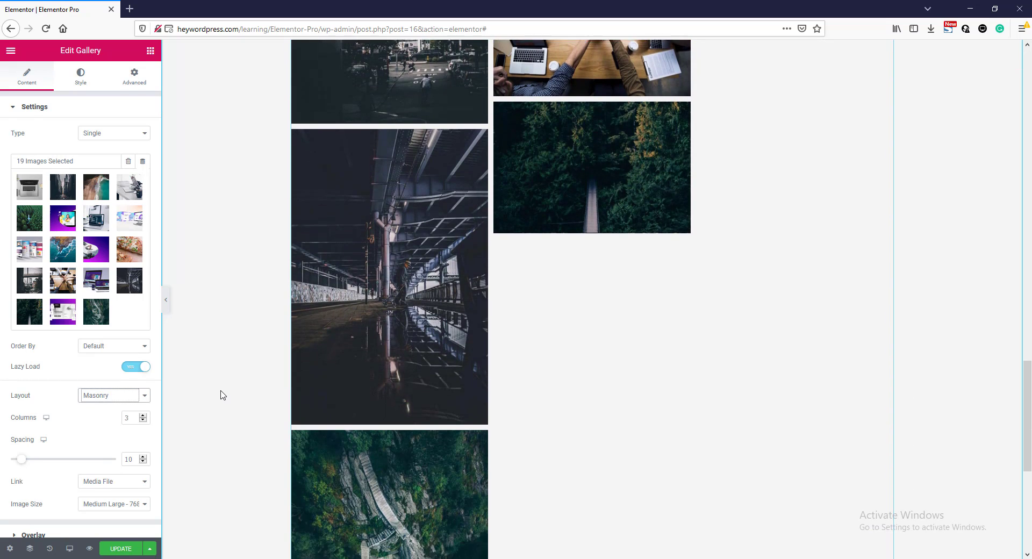
scroll(222, 395, "down", 4)
scroll(223, 395, "up", 4)
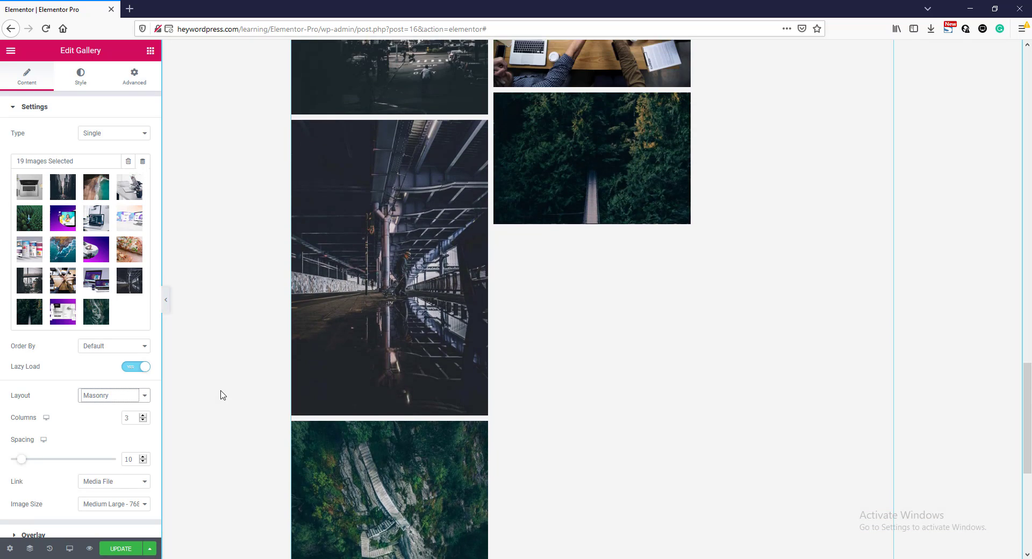
scroll(223, 396, "up", 5)
scroll(222, 395, "down", 8)
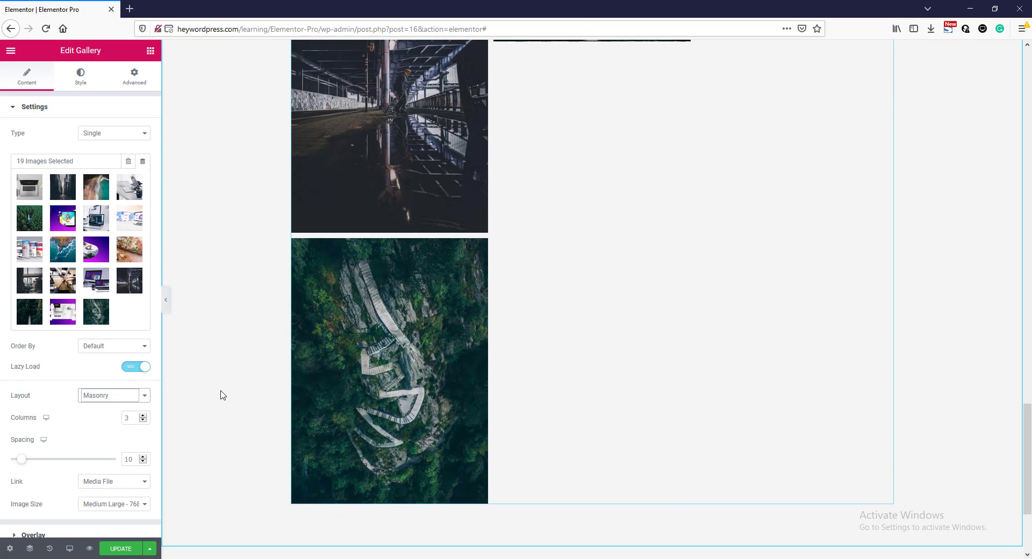
scroll(220, 394, "up", 4)
- Remove the image of the narrow road through the dark forest from the gallery selection and insert the updated gallery
left_click(94, 258)
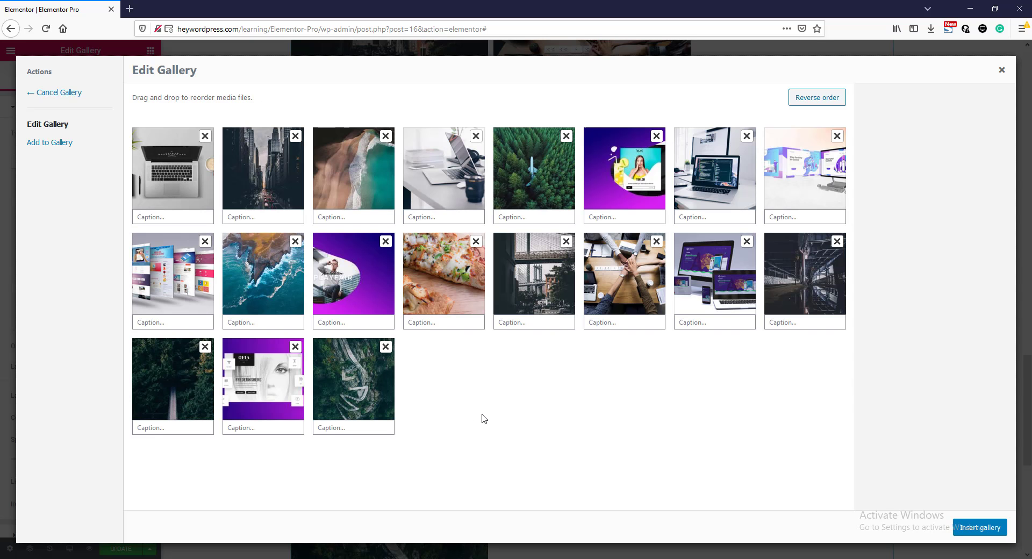
left_click(205, 348)
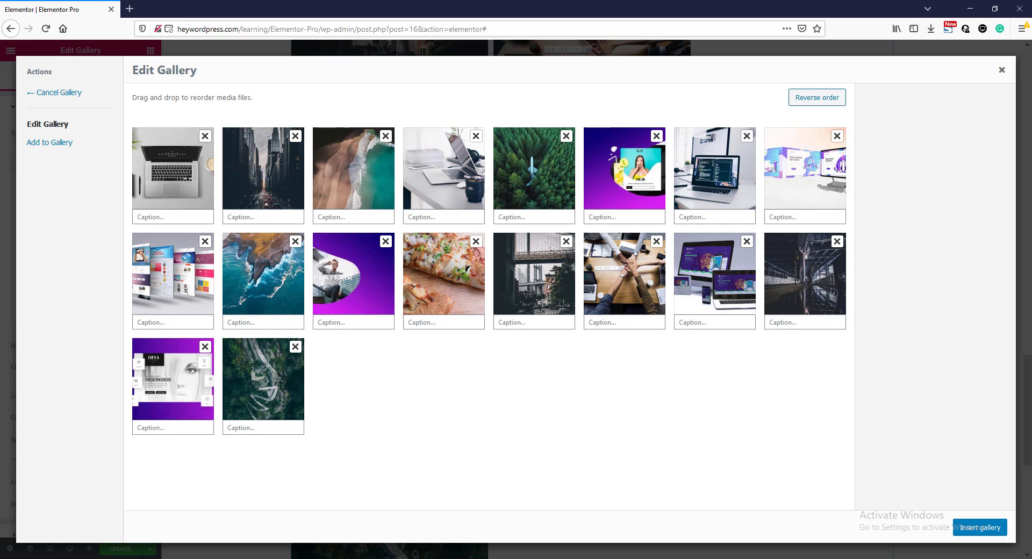
left_click(981, 530)
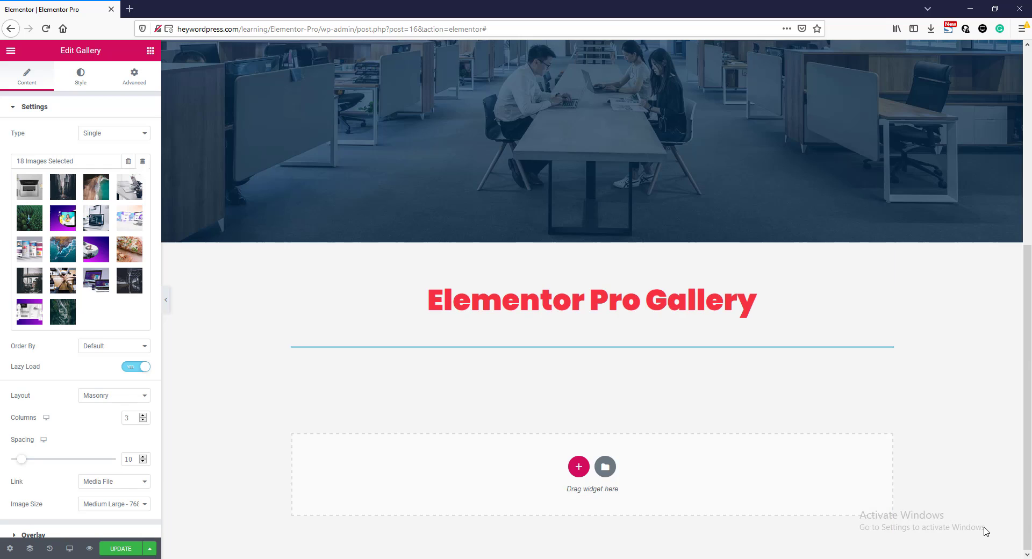
- Look through the updated gallery from its first to its last row to check the new masonry arrangement
scroll(264, 427, "down", 20)
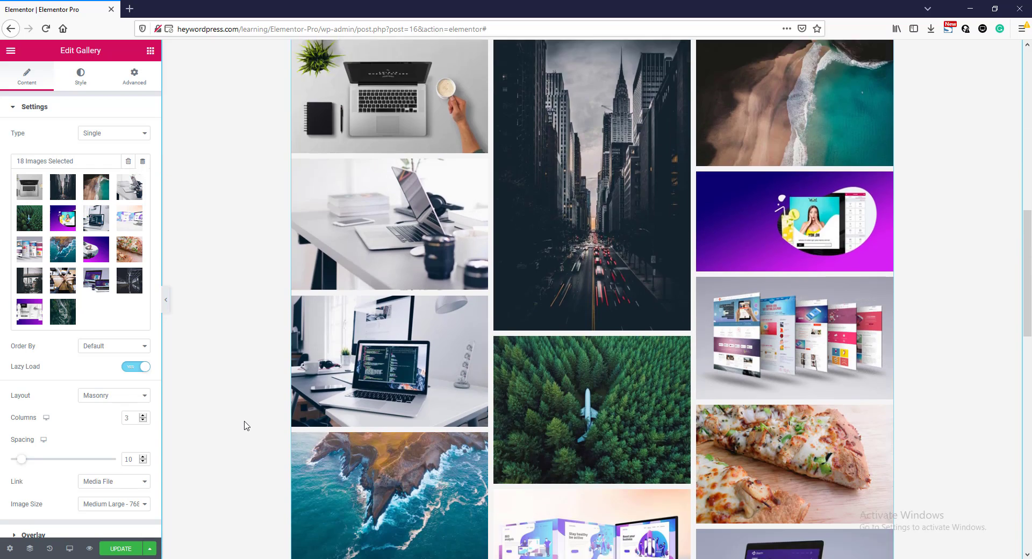
scroll(266, 426, "down", 4)
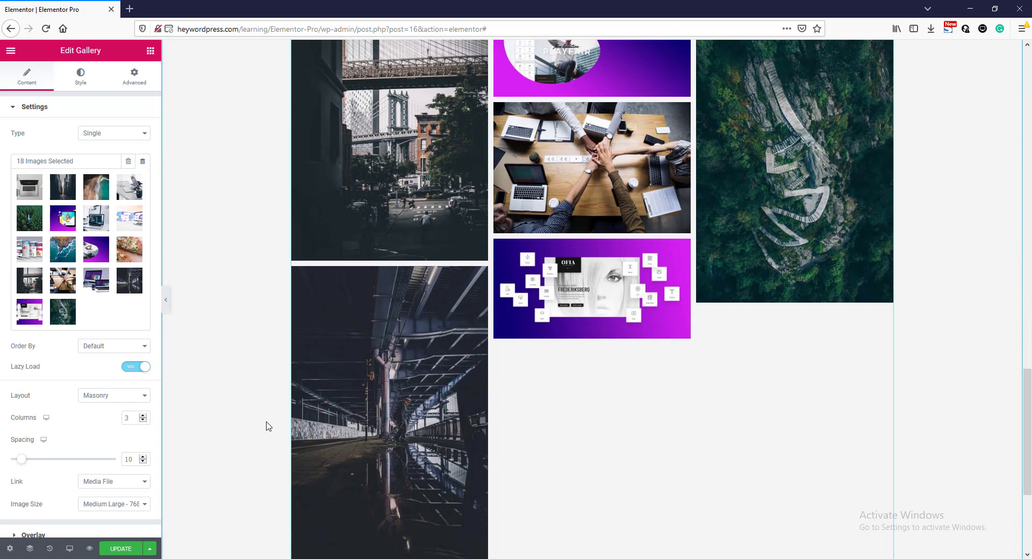
scroll(265, 426, "up", 15)
scroll(256, 400, "down", 1)
scroll(257, 401, "down", 12)
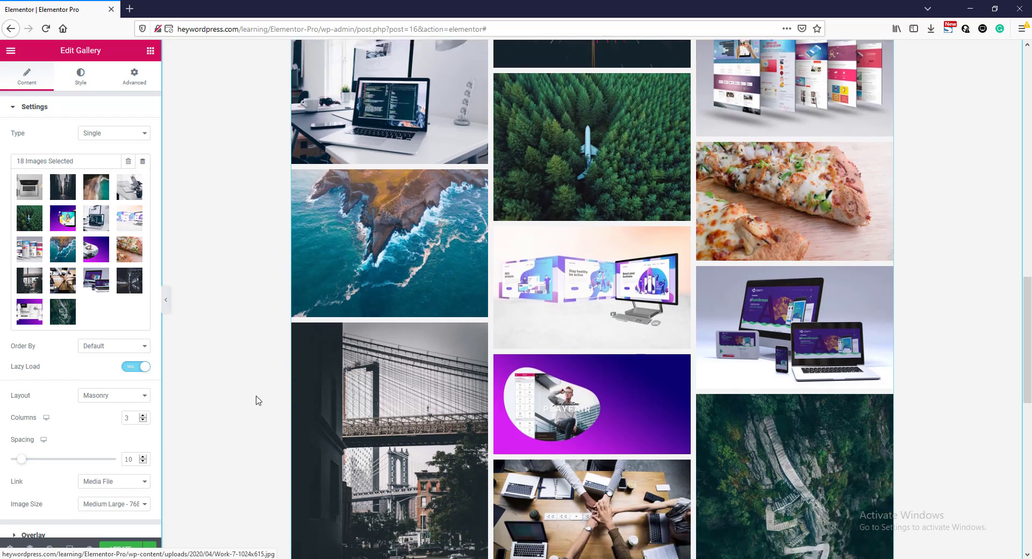
scroll(258, 400, "up", 7)
scroll(256, 400, "up", 6)
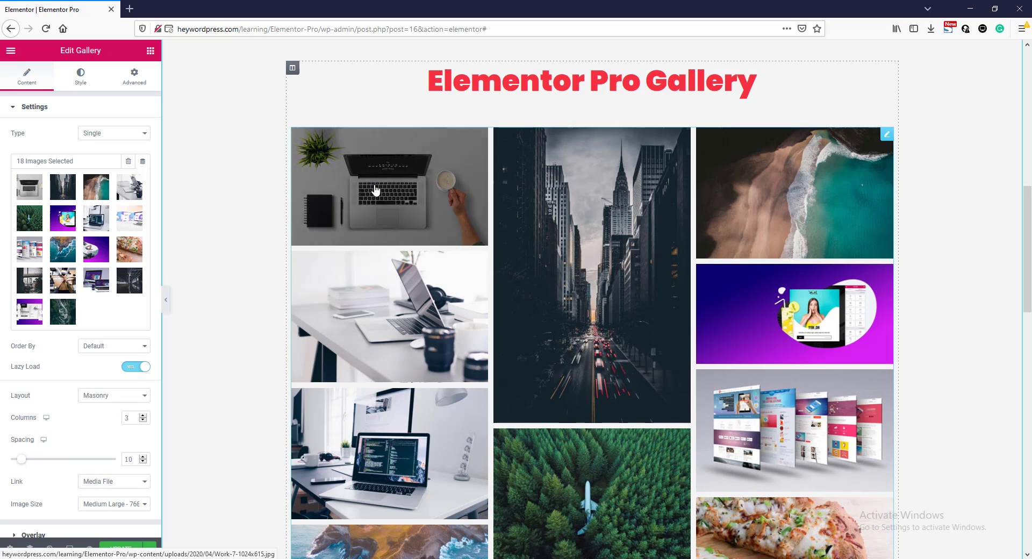
scroll(218, 336, "down", 2)
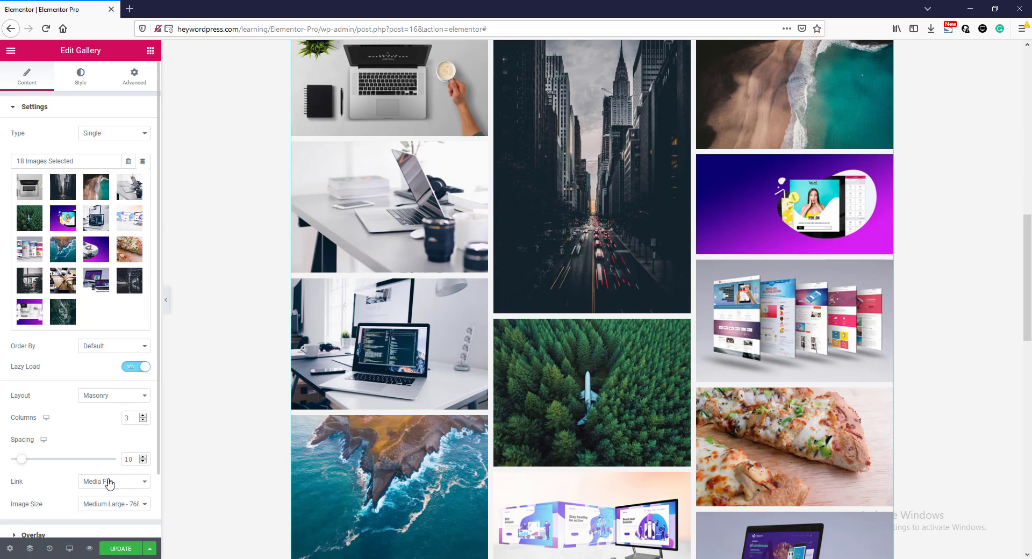
- Try the gallery's link set to None, then restore Media File and check the first image in the lightbox
left_click(109, 484)
left_click(107, 494)
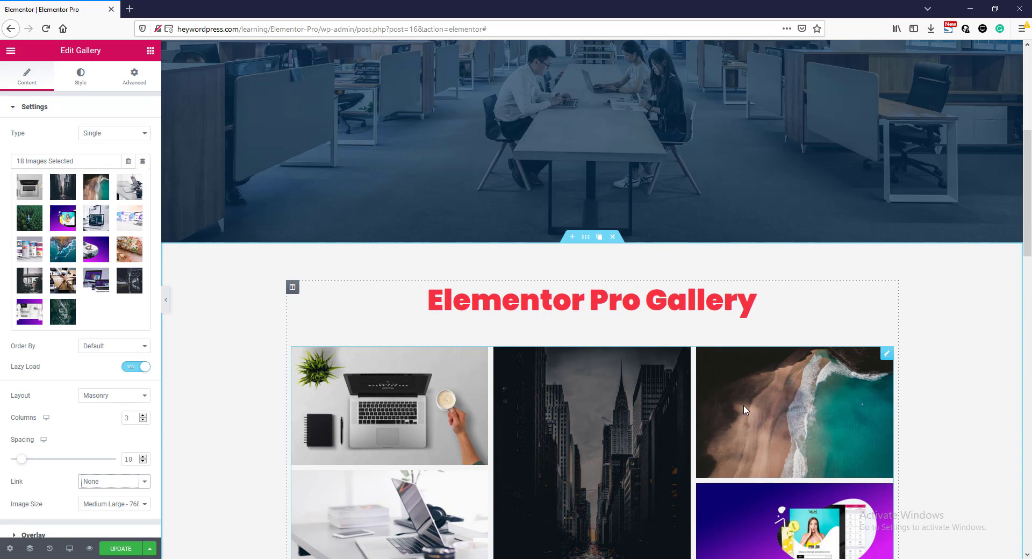
left_click(103, 484)
left_click(107, 509)
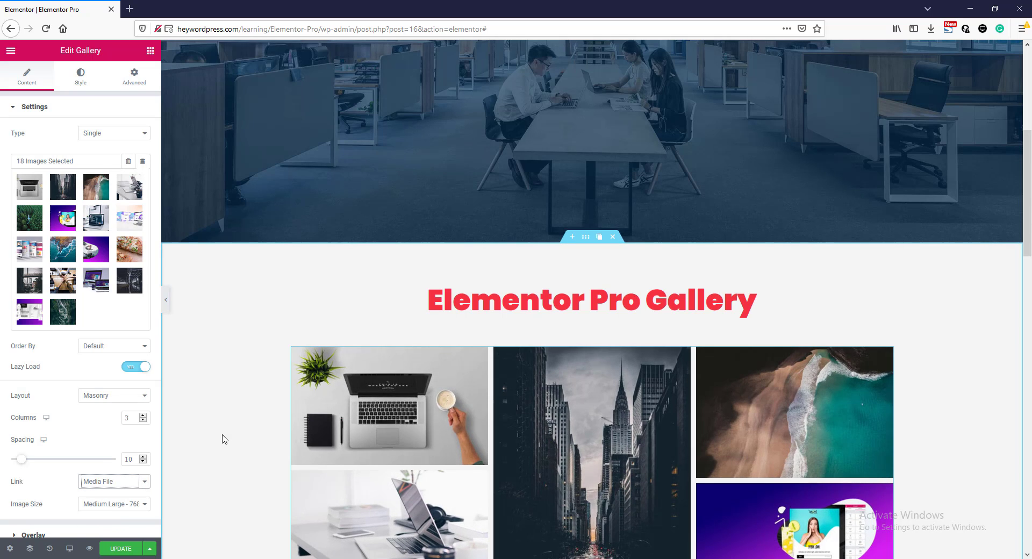
left_click(406, 406)
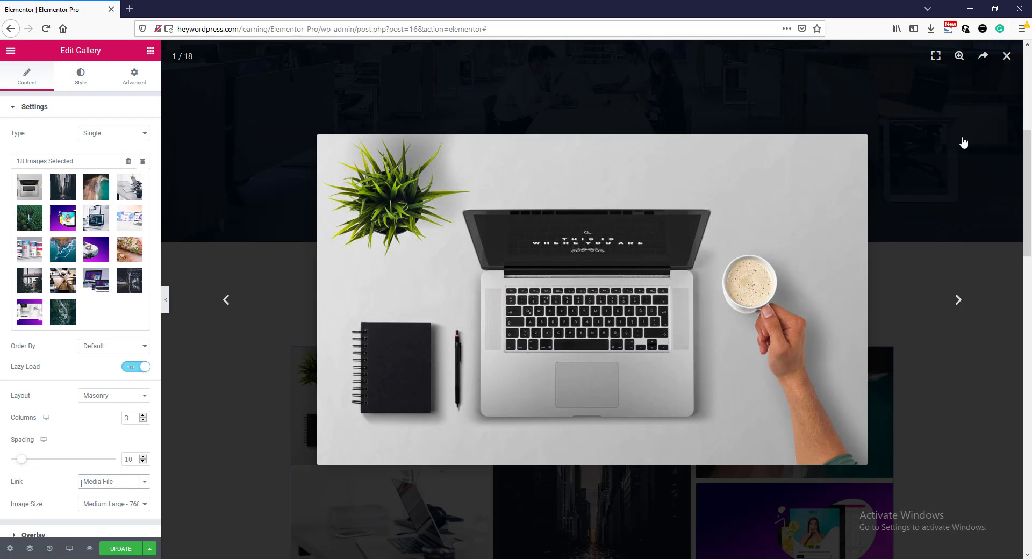
left_click(1007, 56)
- Set the gallery overlay's title source to Title and check it on the images
scroll(86, 426, "down", 2)
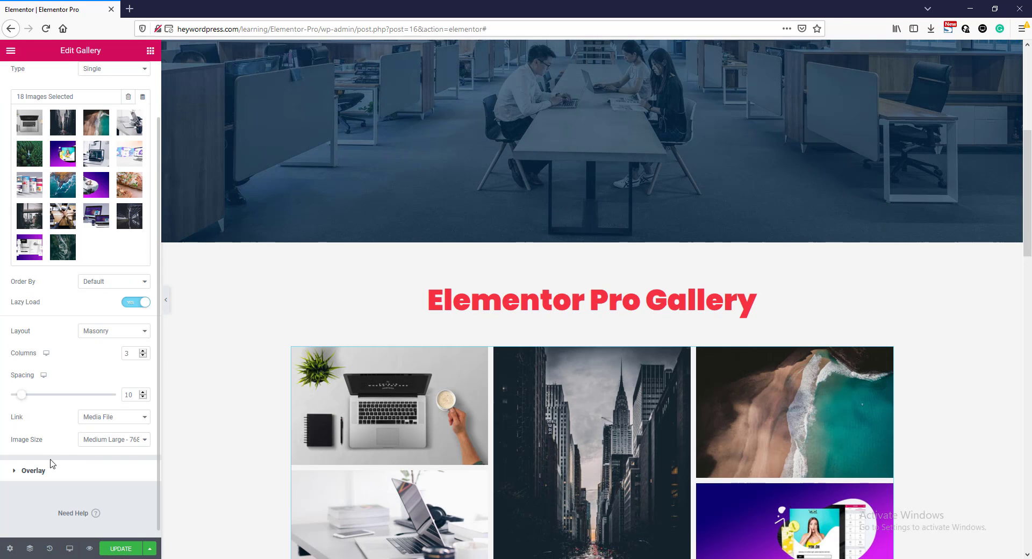
left_click(13, 474)
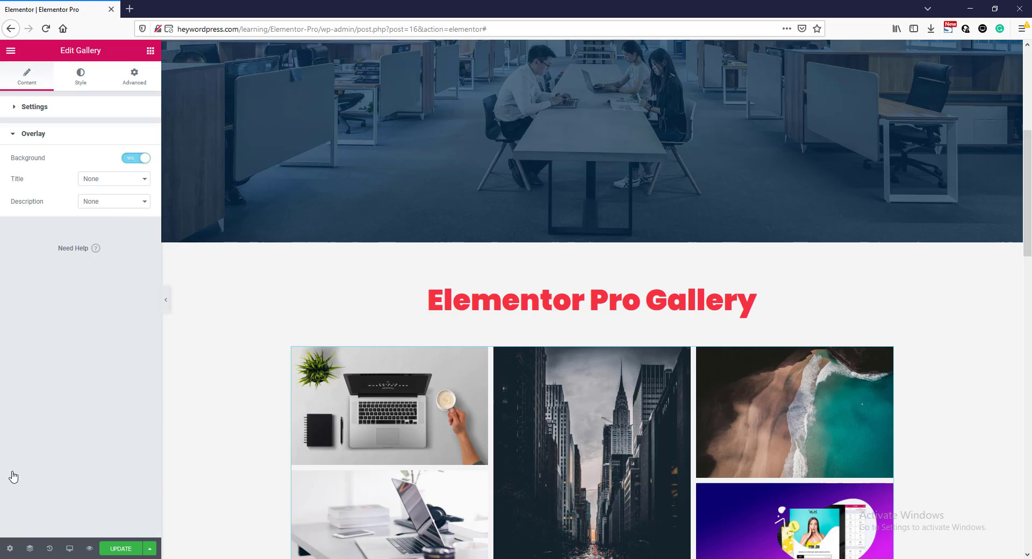
left_click(110, 183)
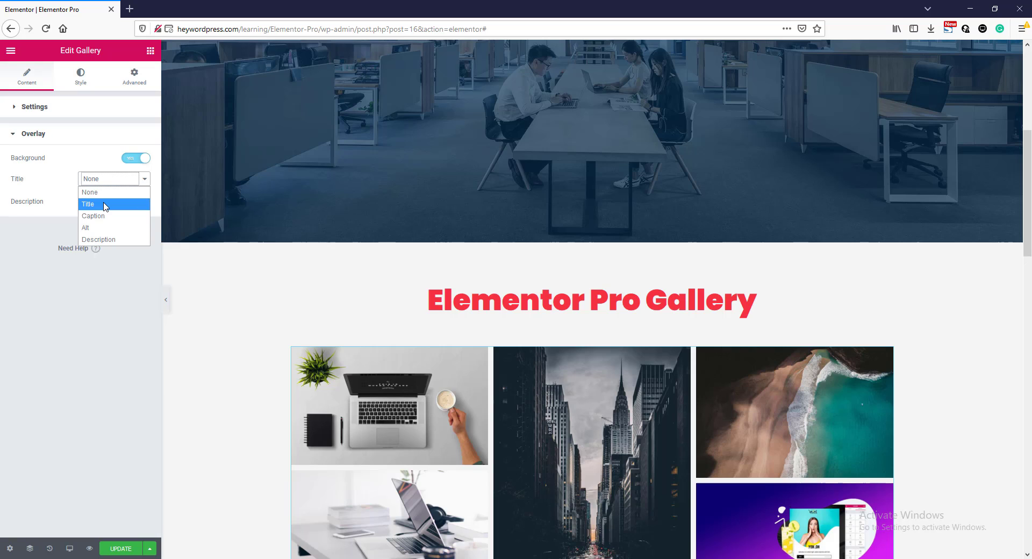
left_click(106, 201)
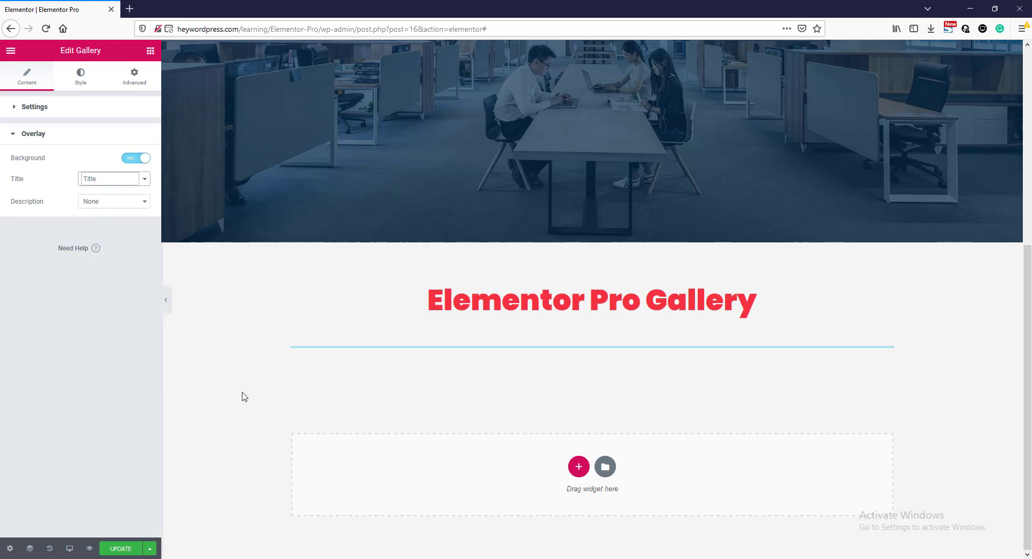
scroll(245, 397, "down", 5)
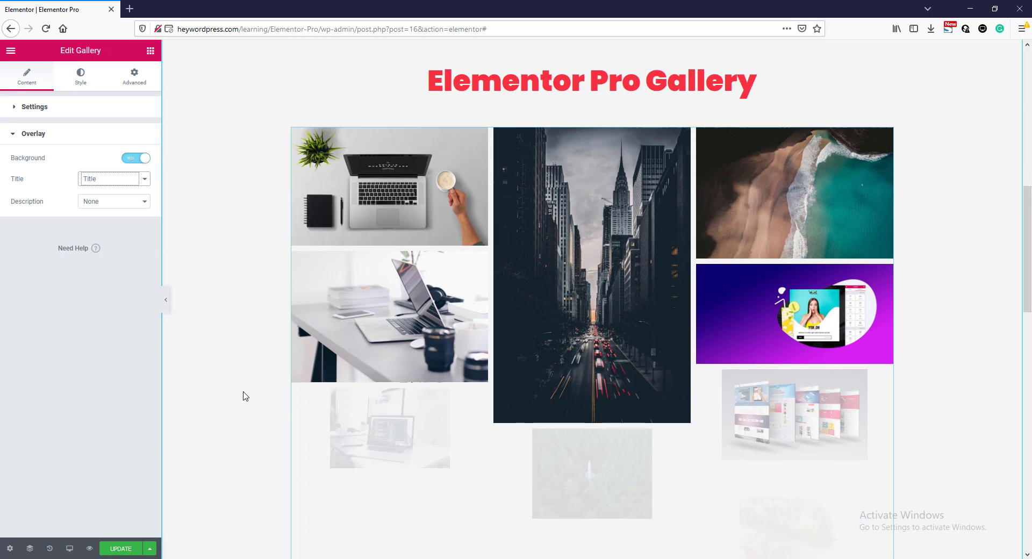
scroll(245, 396, "down", 1)
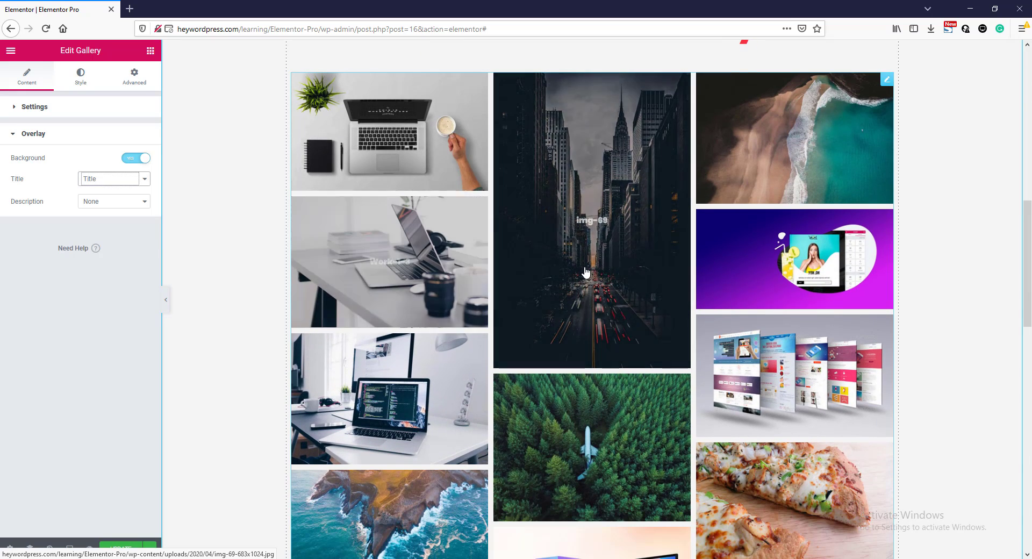
- Set the hover animation of the gallery images to Move Up
left_click(82, 79)
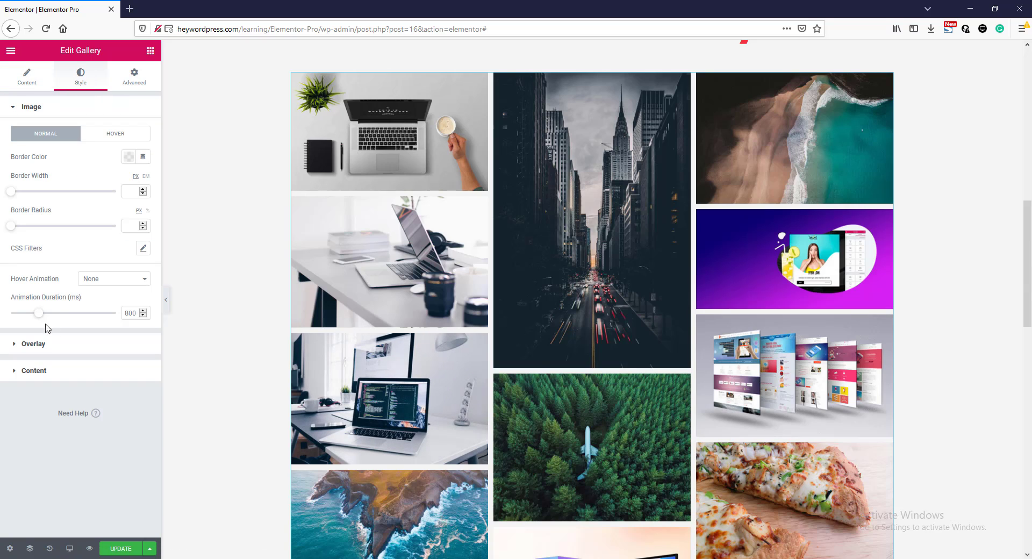
left_click(102, 281)
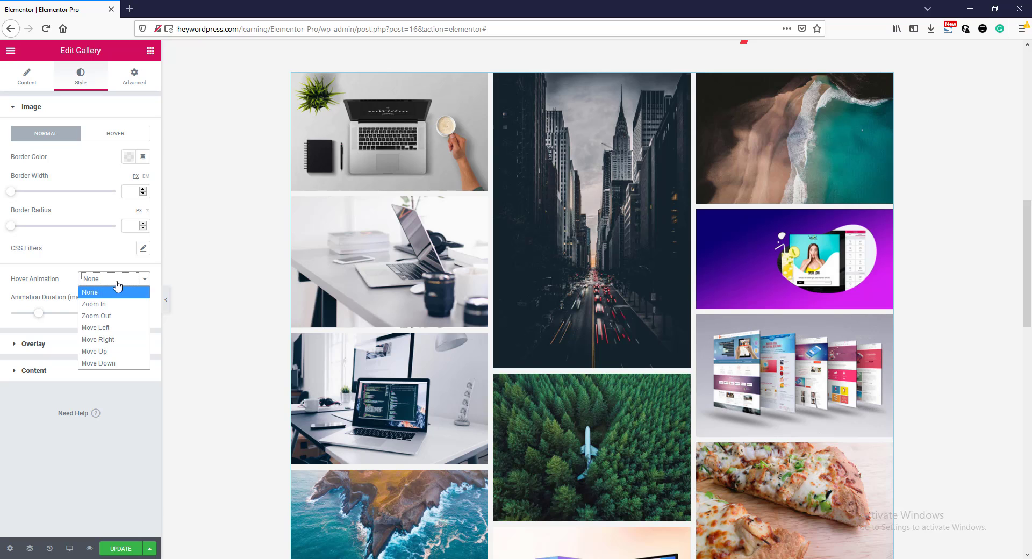
left_click(107, 352)
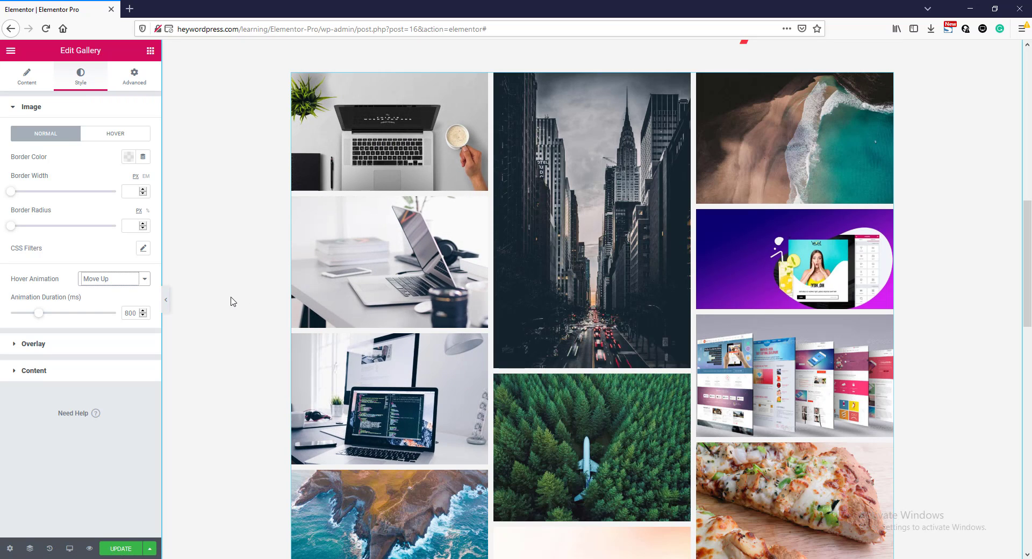
- Set the overlay's hover color to the saved red with its opacity lowered to about 0.66
left_click(16, 346)
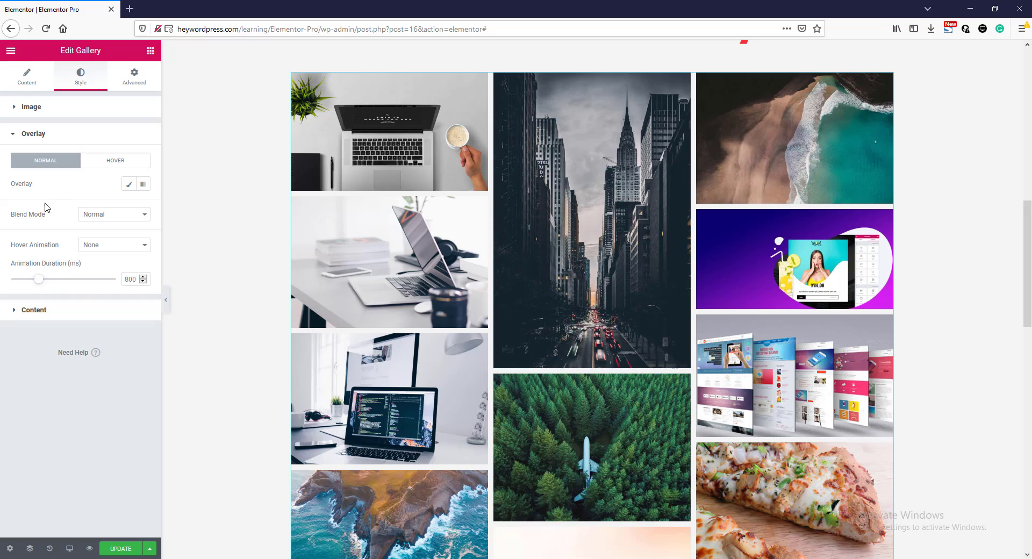
left_click(115, 161)
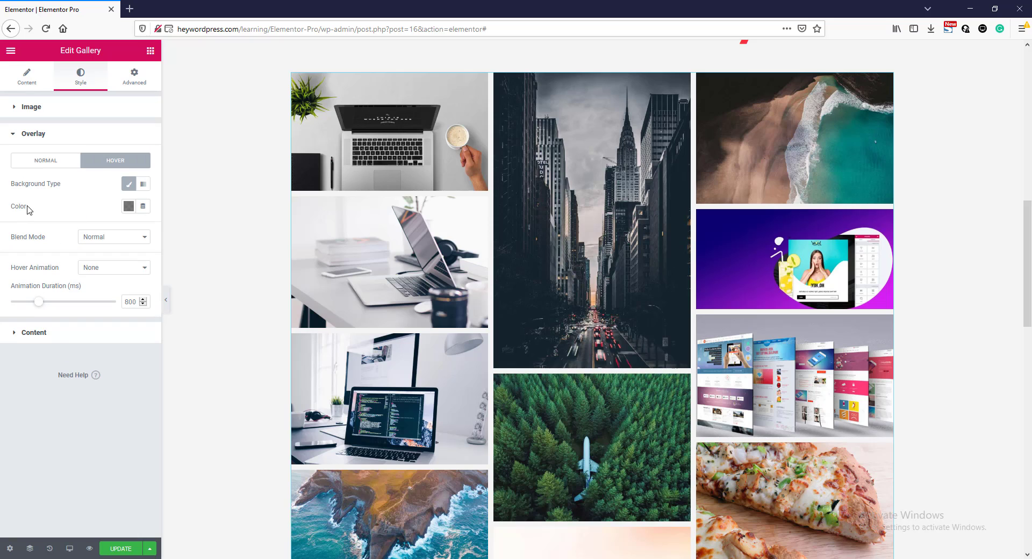
left_click(130, 208)
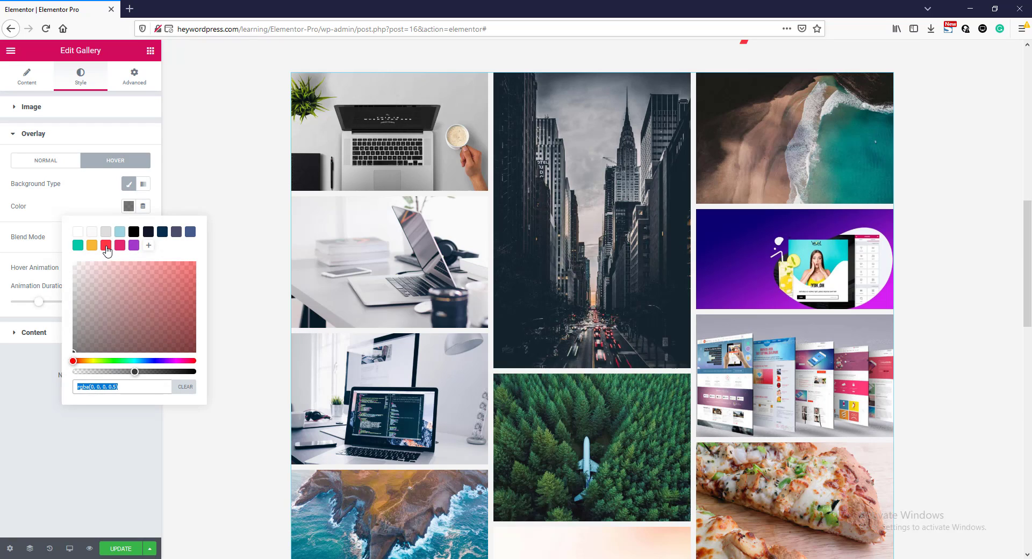
left_click(106, 247)
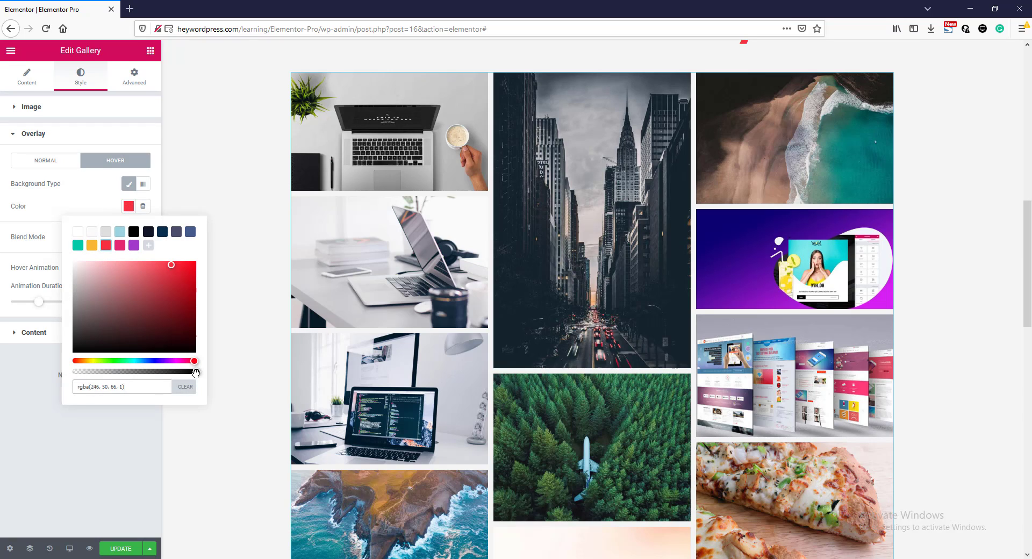
left_click_drag(195, 373, 142, 373)
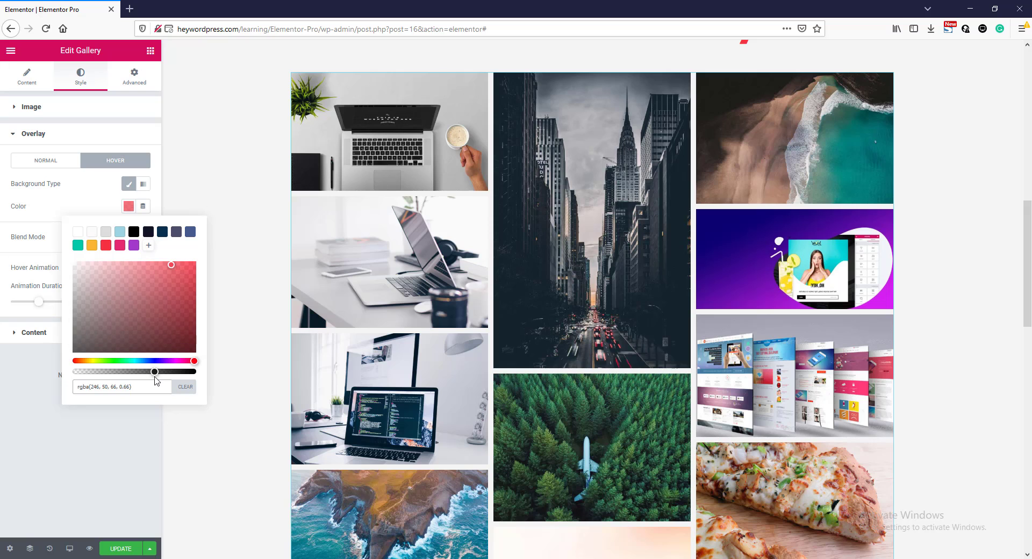
left_click(91, 206)
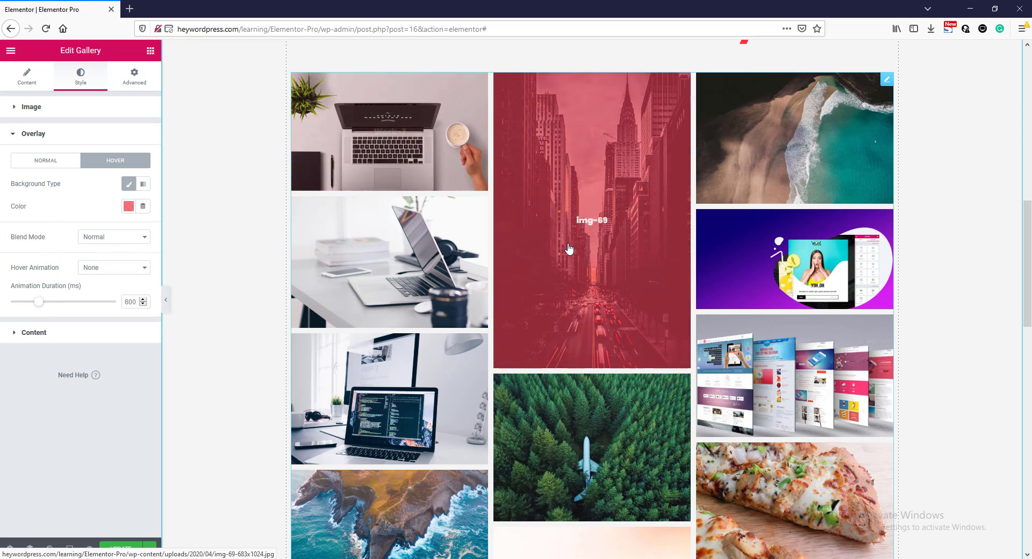
- Set the hover overlay's blend mode to Darken and check the effect on the gallery images
left_click(104, 238)
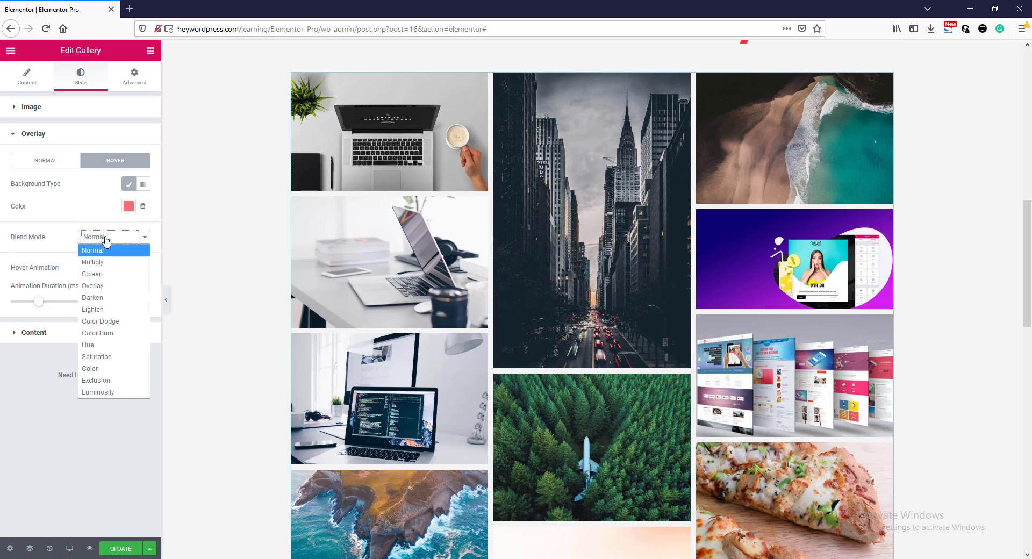
left_click(102, 297)
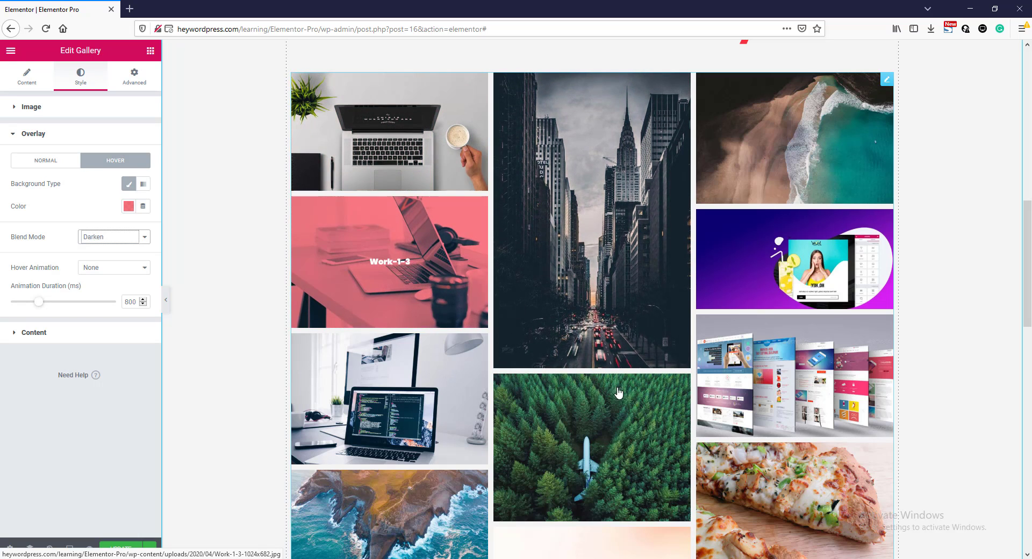
scroll(632, 442, "down", 2)
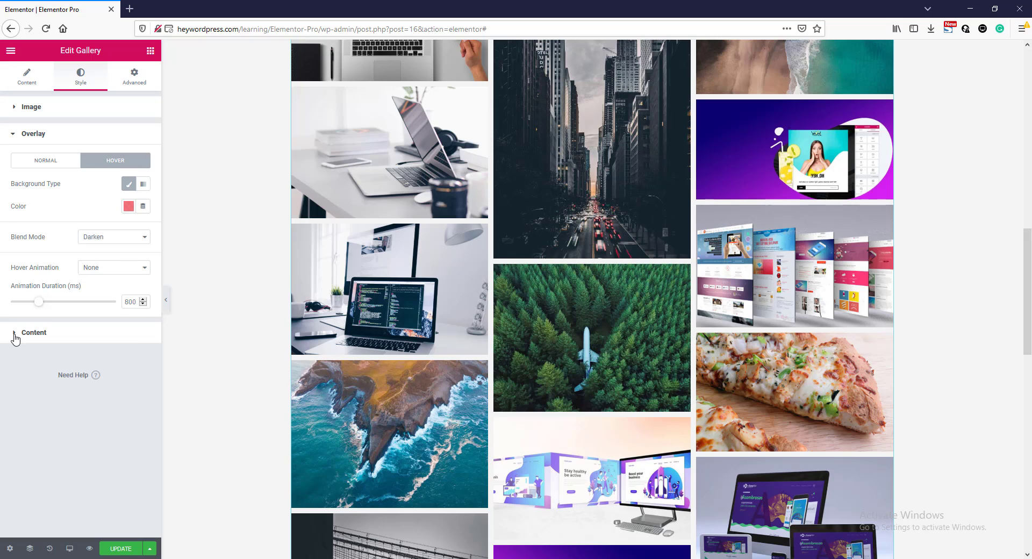
- Set the typography size of the gallery's overlay titles to 30 px and check the titles on the images
left_click(22, 333)
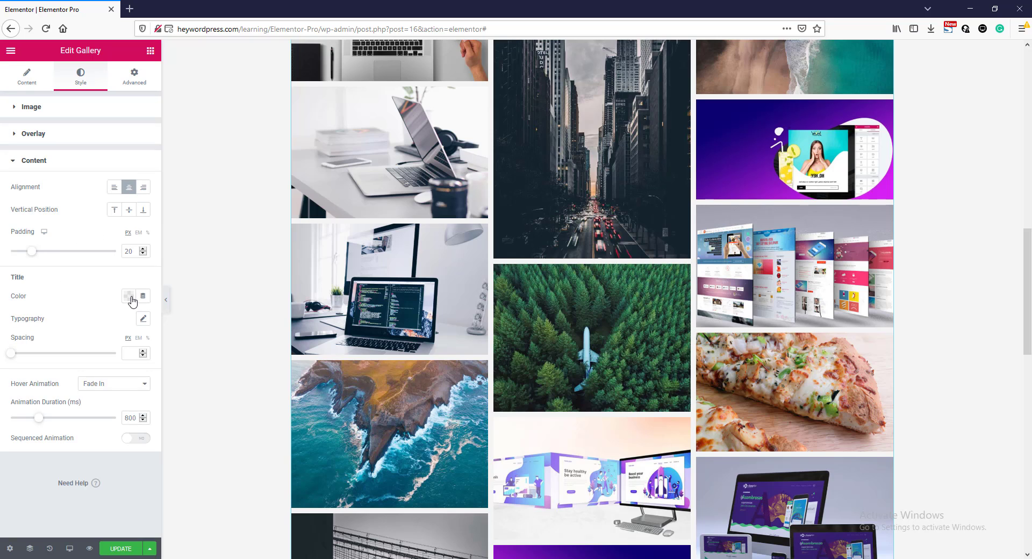
left_click(143, 320)
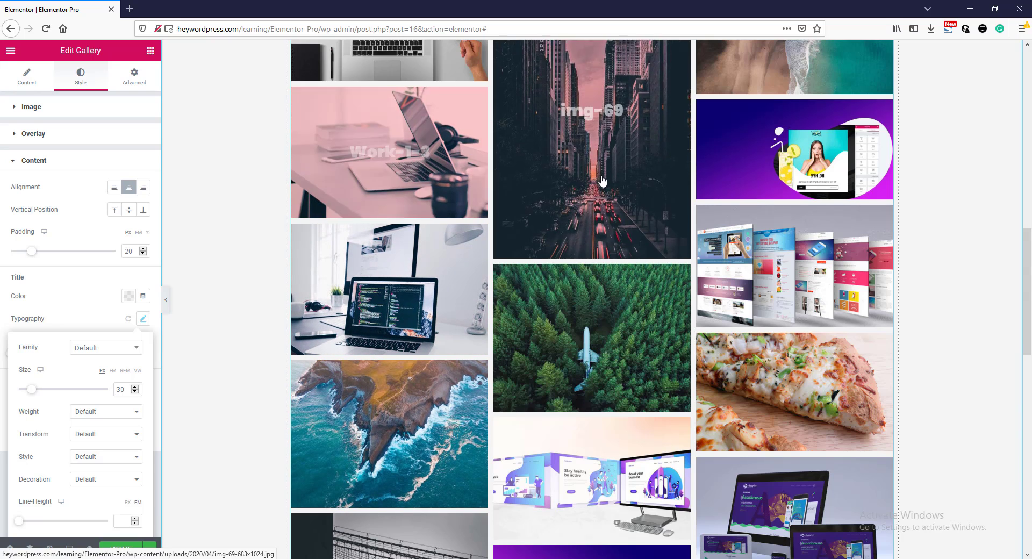
scroll(588, 247, "up", 4)
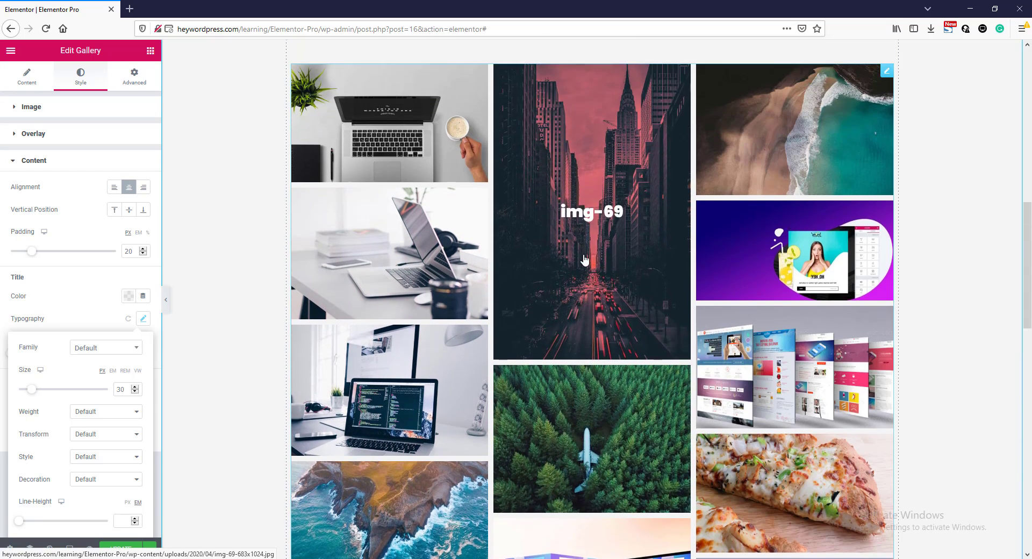
scroll(619, 333, "down", 1)
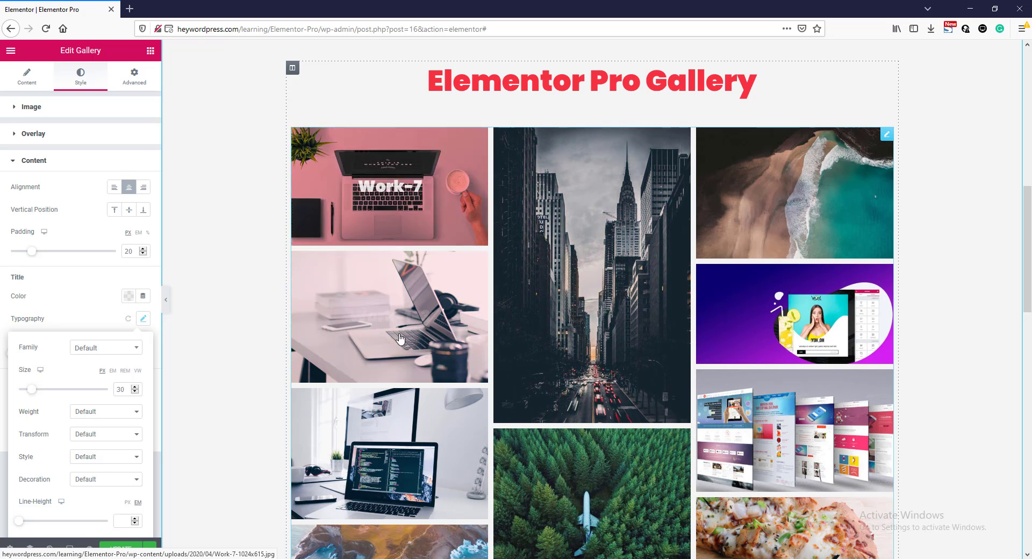
left_click(926, 355)
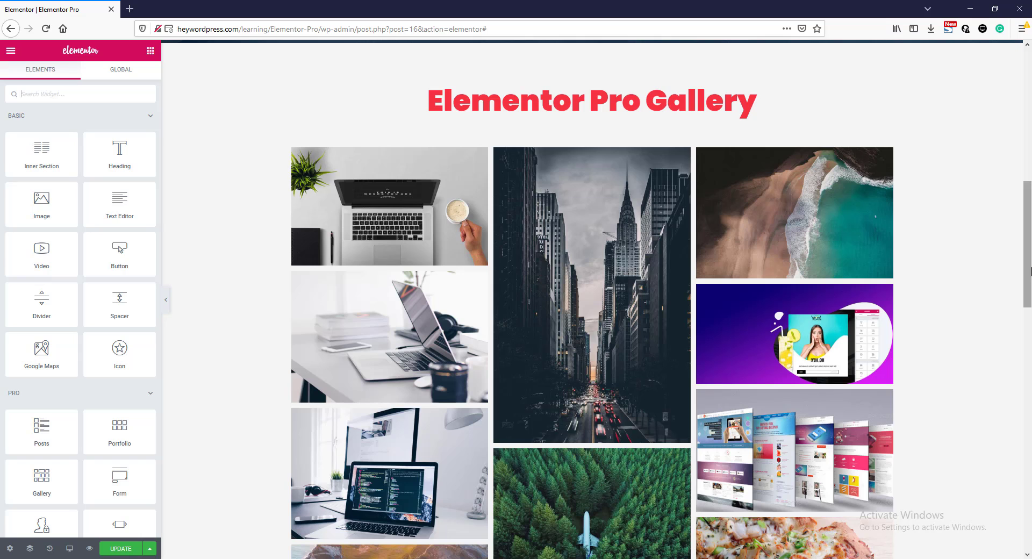
- Add a single-column section below the gallery, place a Gallery widget in it and set its type to Multiple
scroll(917, 364, "down", 10)
scroll(1008, 425, "down", 6)
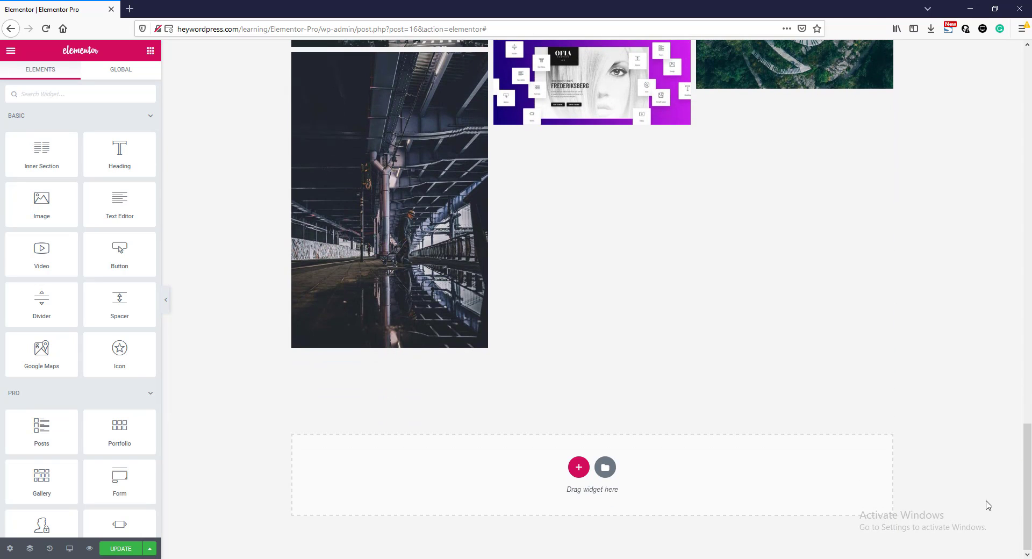
left_click(578, 467)
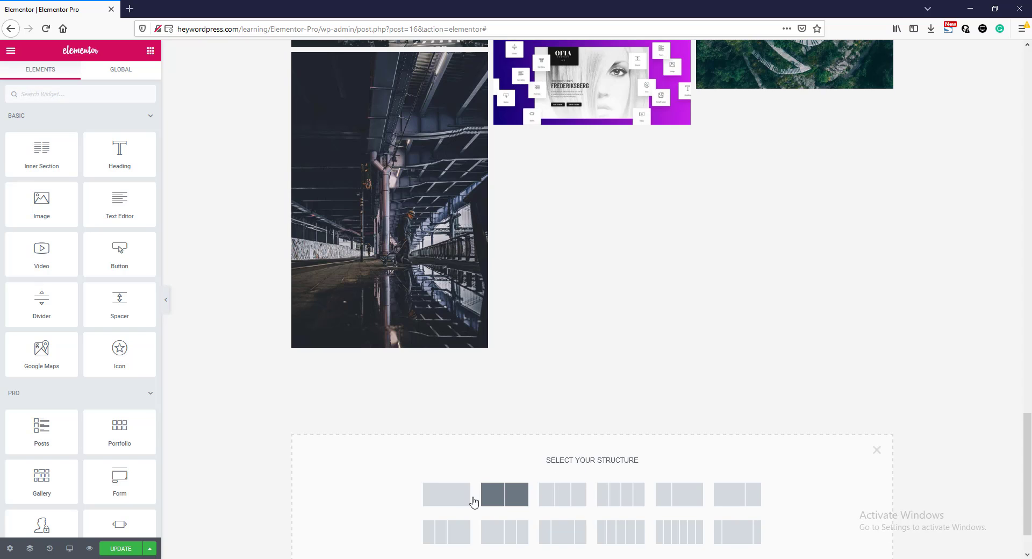
left_click(452, 498)
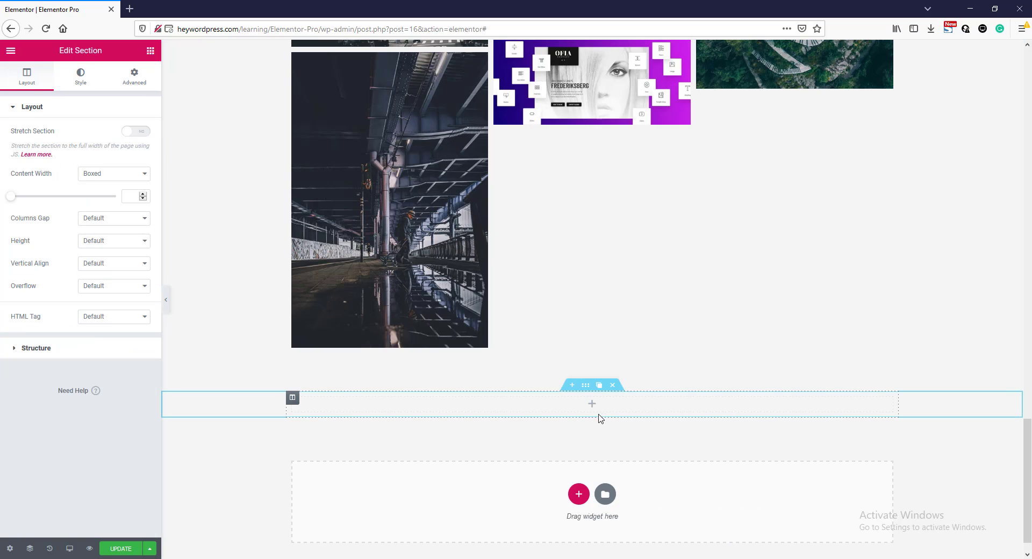
left_click(150, 50)
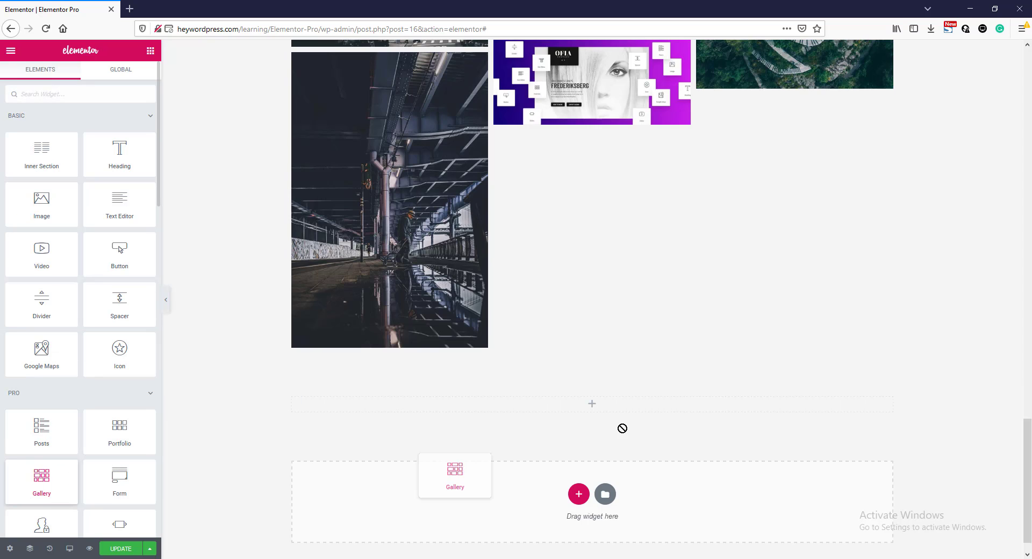
left_click_drag(623, 428, 592, 411)
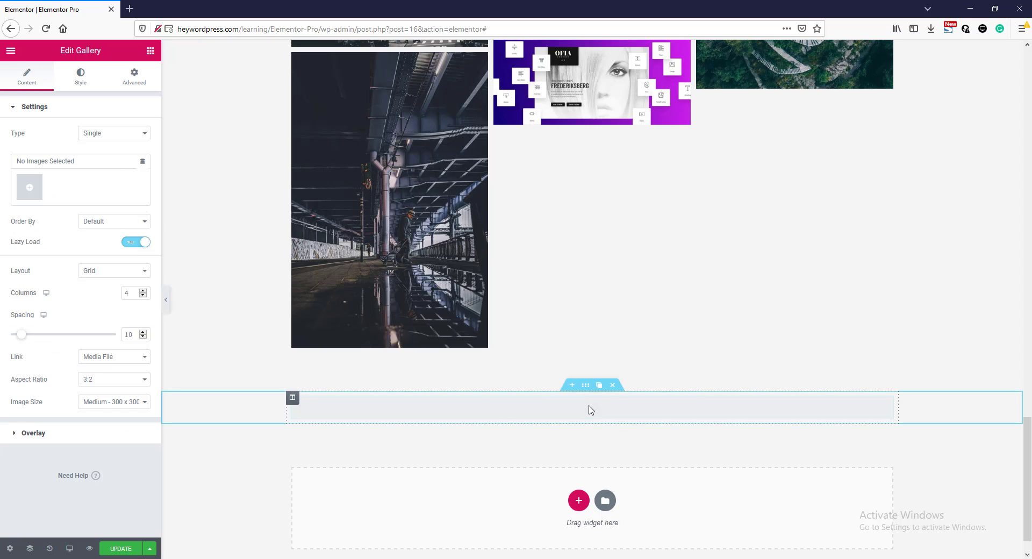
left_click(97, 136)
left_click(102, 157)
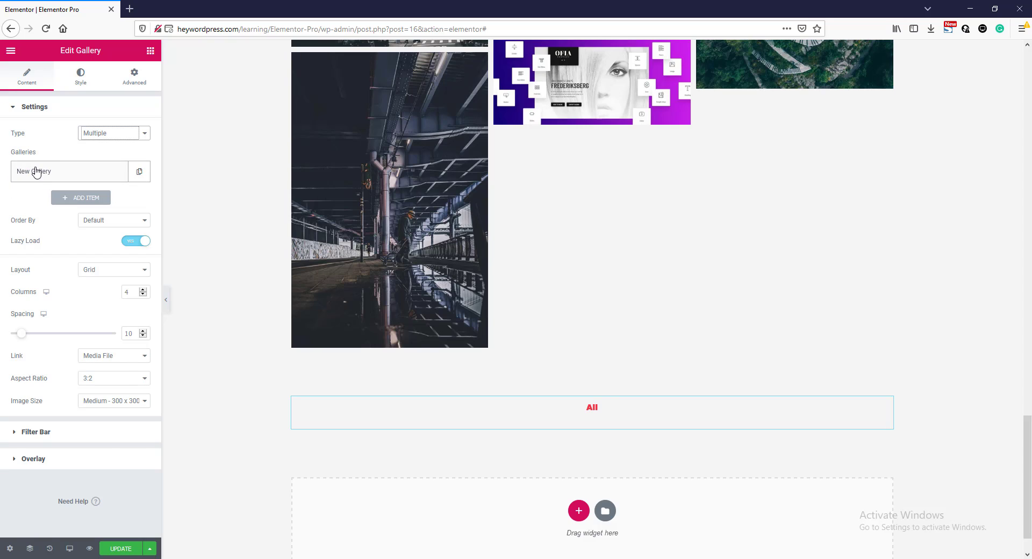
- Fill the first gallery item with the first four laptop and desk images from the media library
left_click(36, 172)
left_click(33, 250)
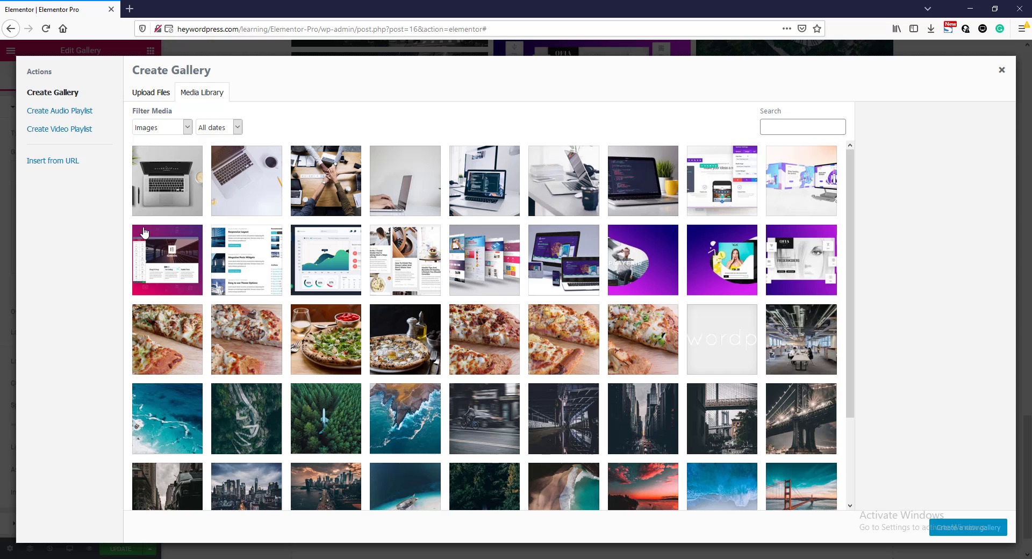
left_click(185, 193)
left_click(248, 200)
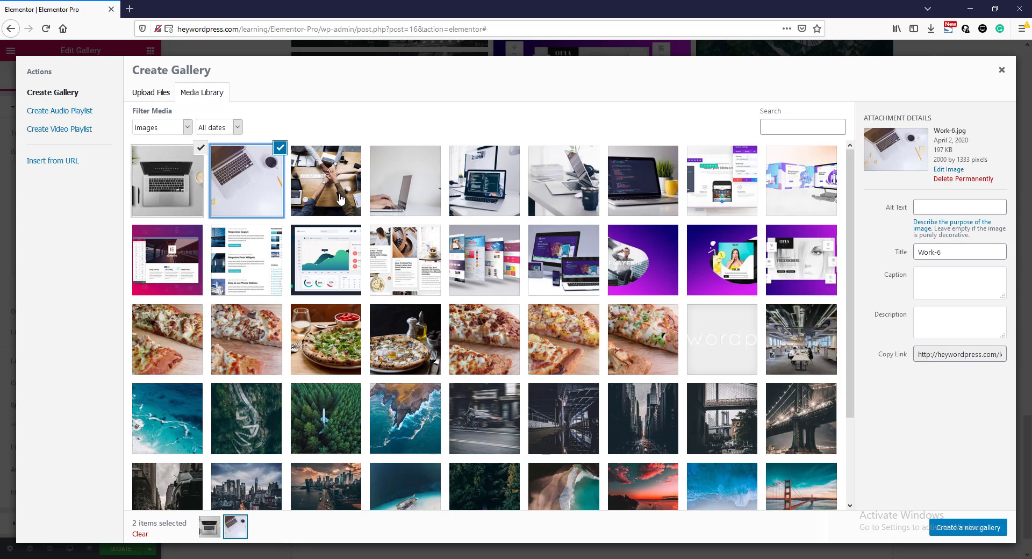
left_click(339, 200)
left_click(408, 197)
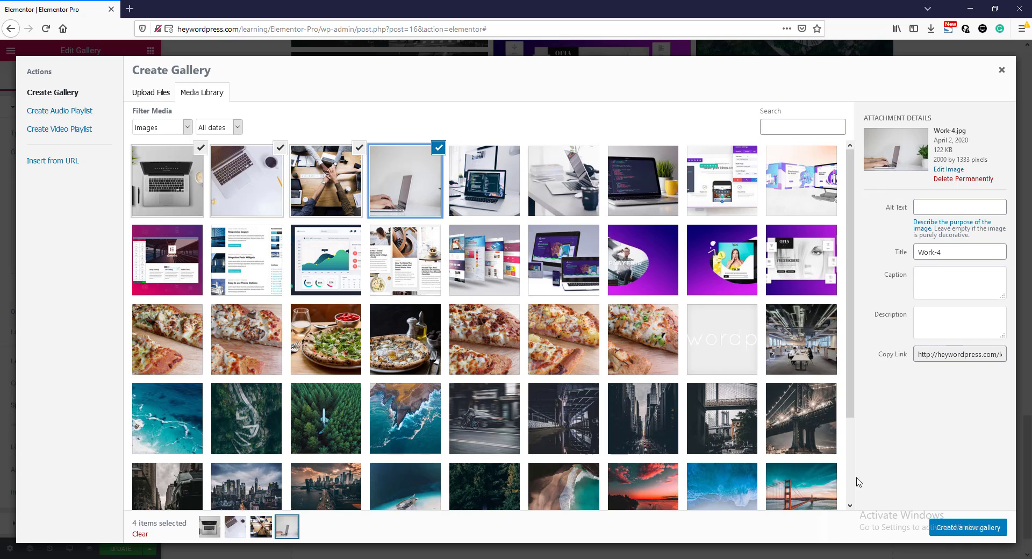
left_click(949, 530)
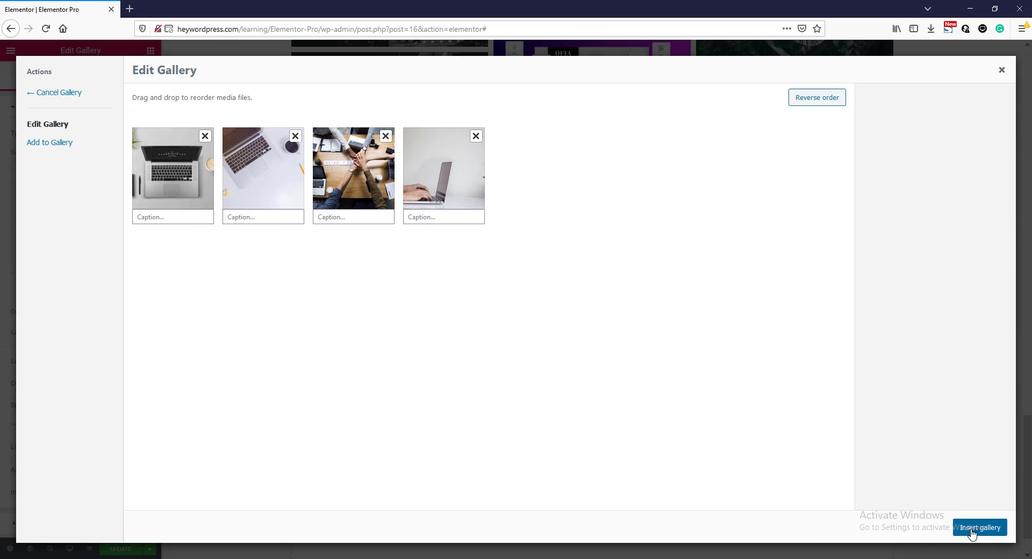
left_click(972, 528)
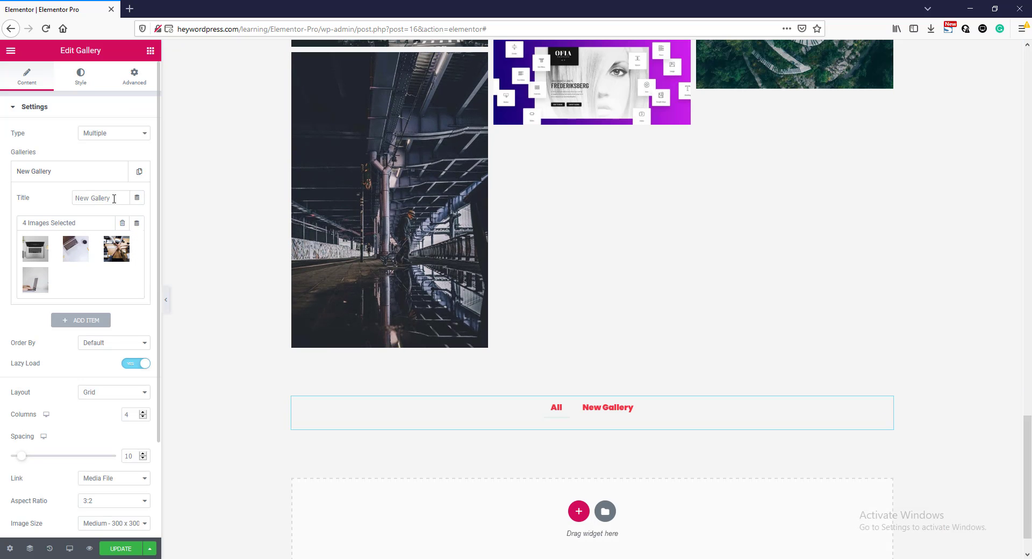
- Title the first gallery item "Work" and collapse its settings
left_click_drag(114, 198, 72, 198)
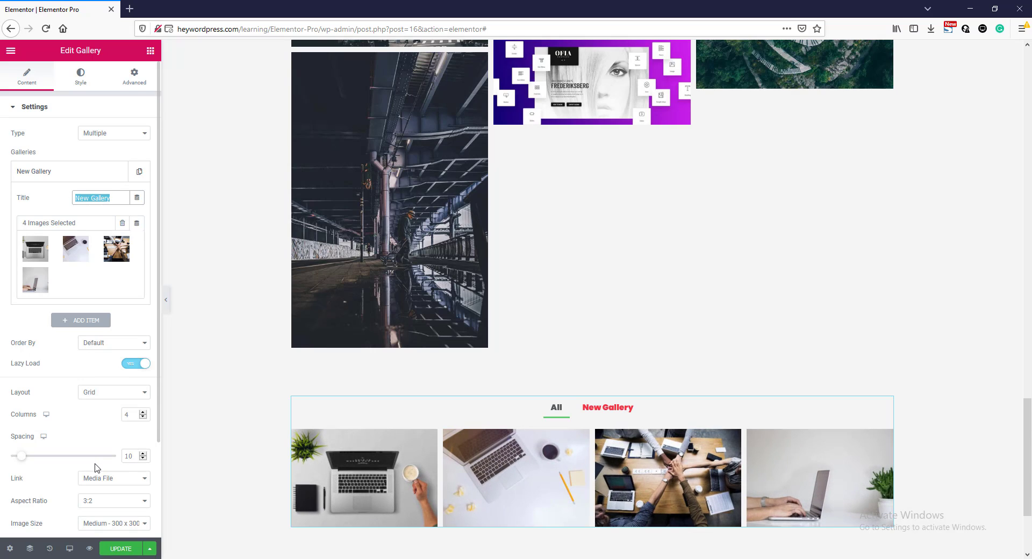
type("Work")
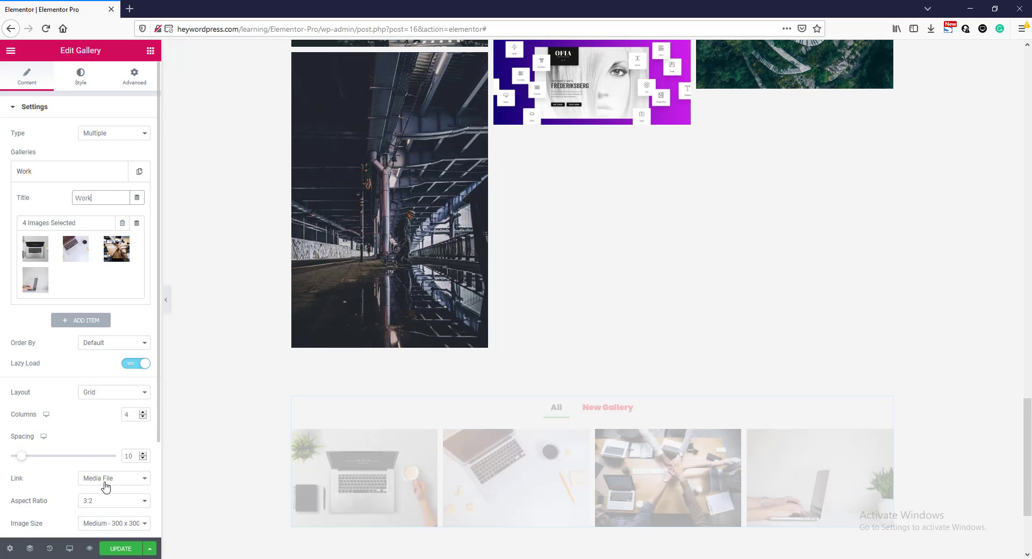
left_click(83, 183)
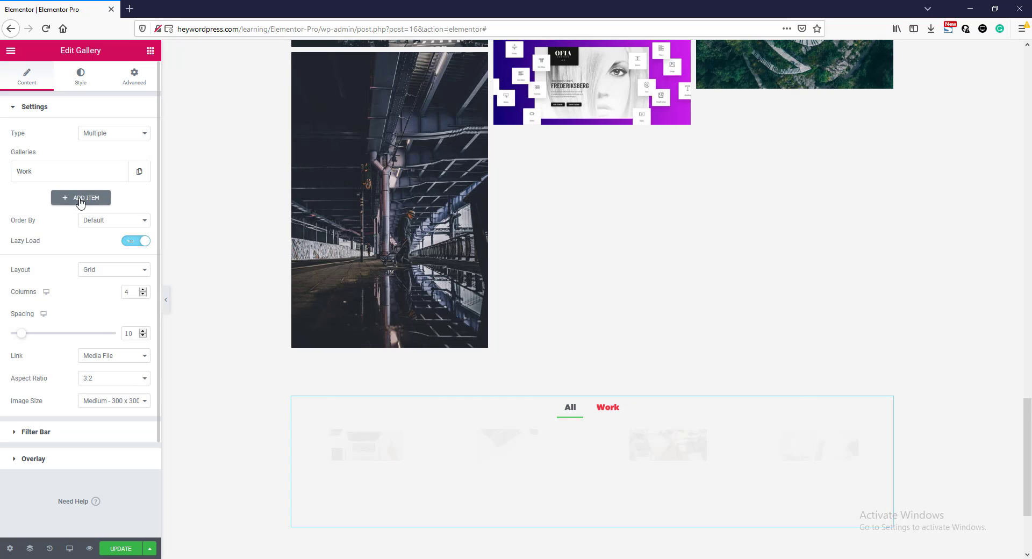
- Add a second gallery item holding four nature images: the airplane over the forest, the winding road, the turquoise sea and the rocky coast
left_click(80, 199)
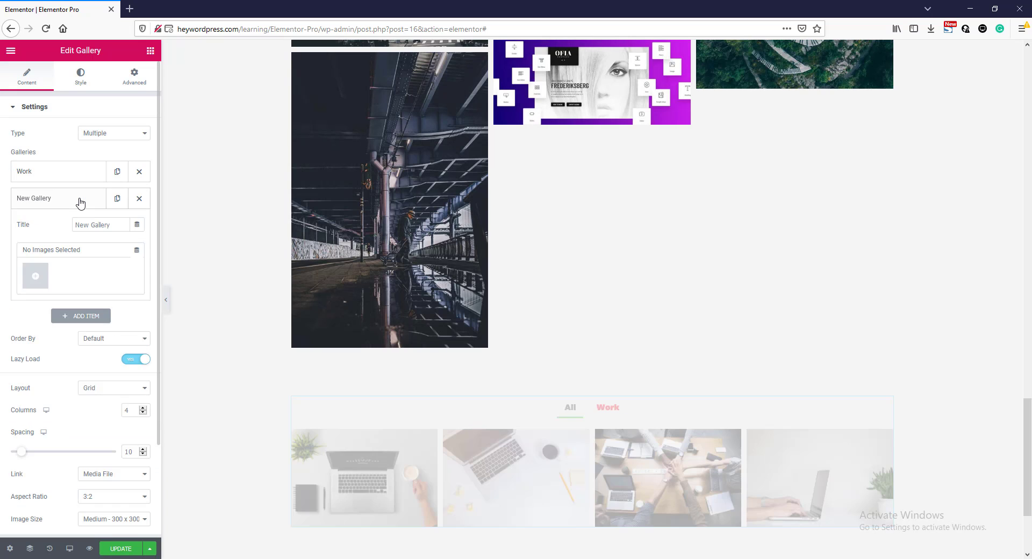
double_click(115, 228)
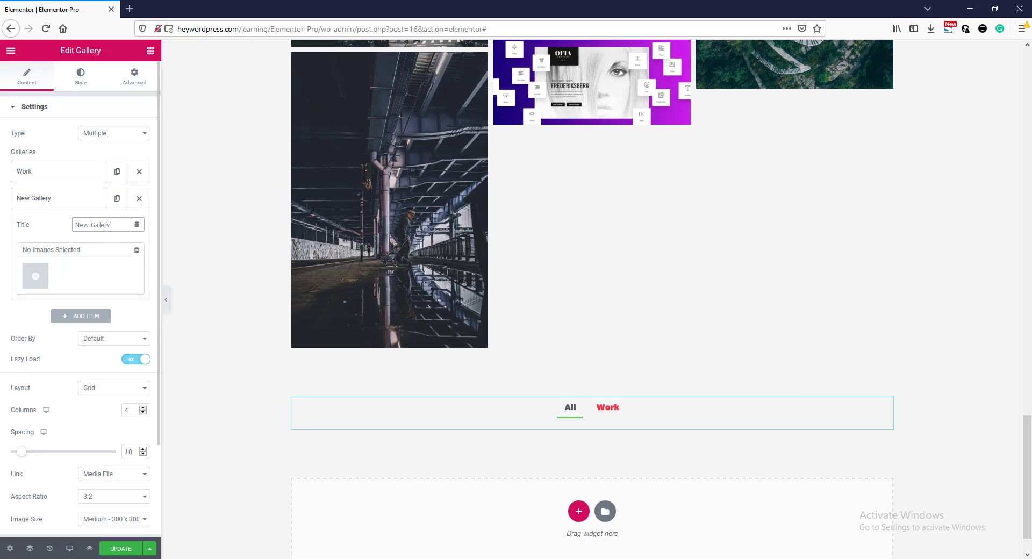
left_click(38, 276)
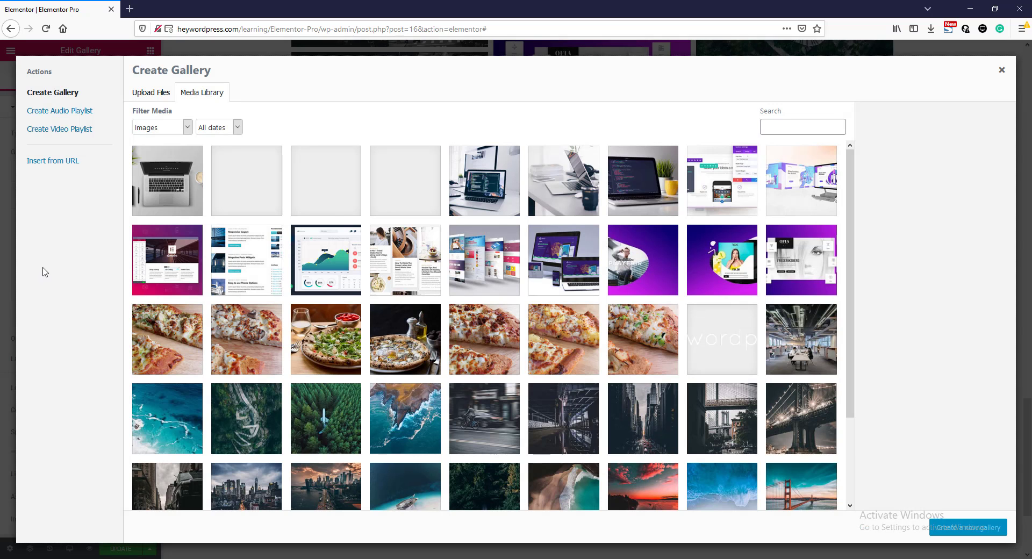
left_click(330, 437)
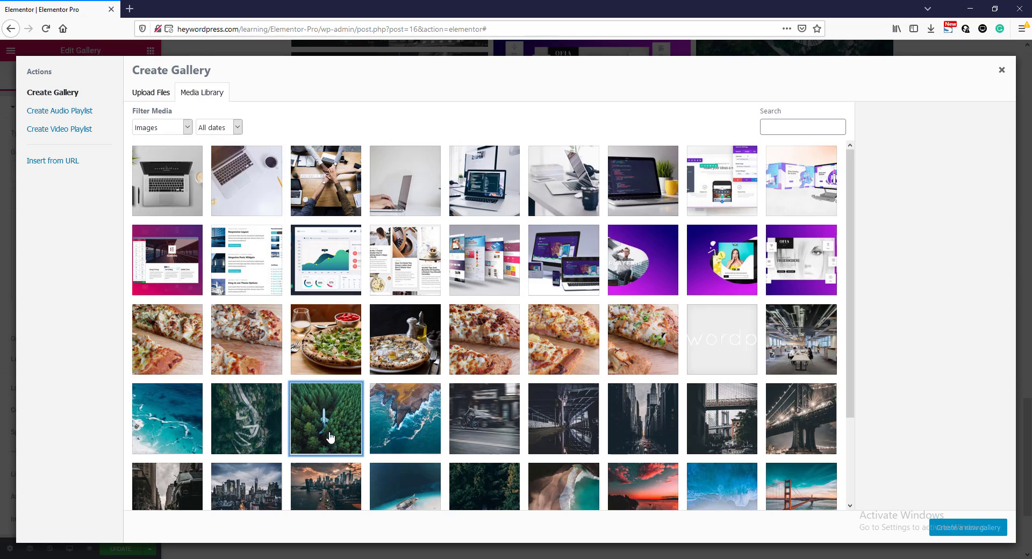
left_click(251, 436)
left_click(183, 424)
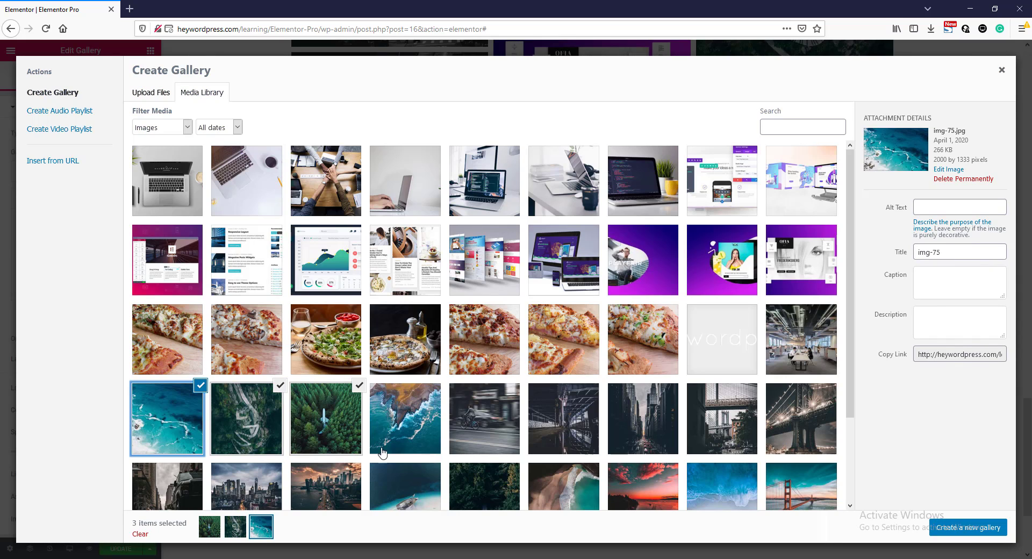
left_click(407, 430)
left_click(968, 528)
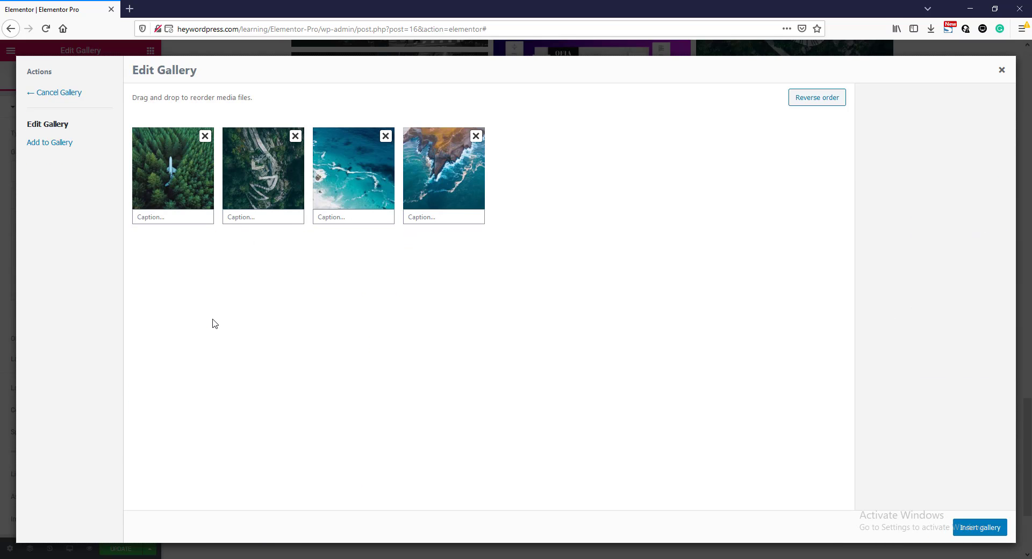
left_click(973, 531)
- Title the second gallery item "Nature"
triple_click(121, 224)
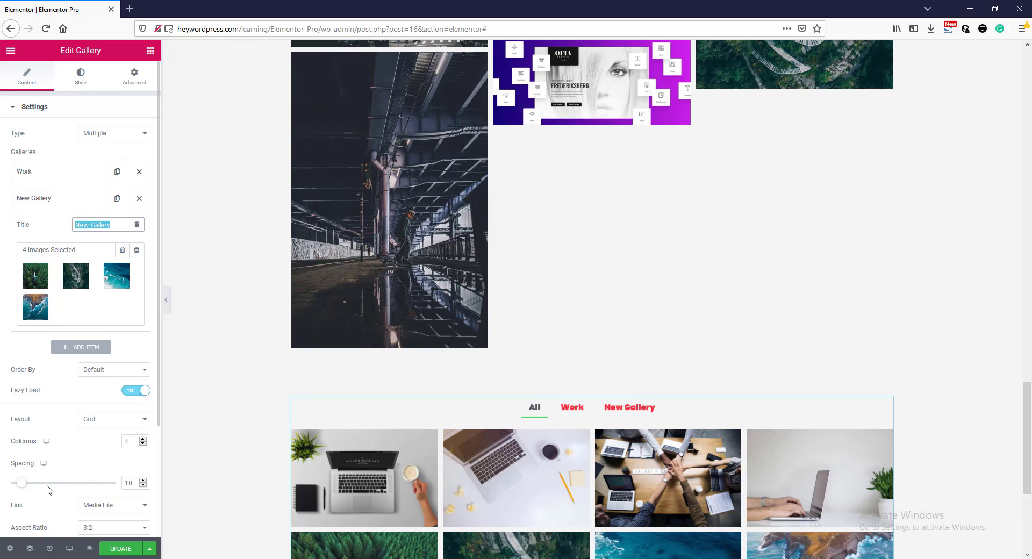
type("Na")
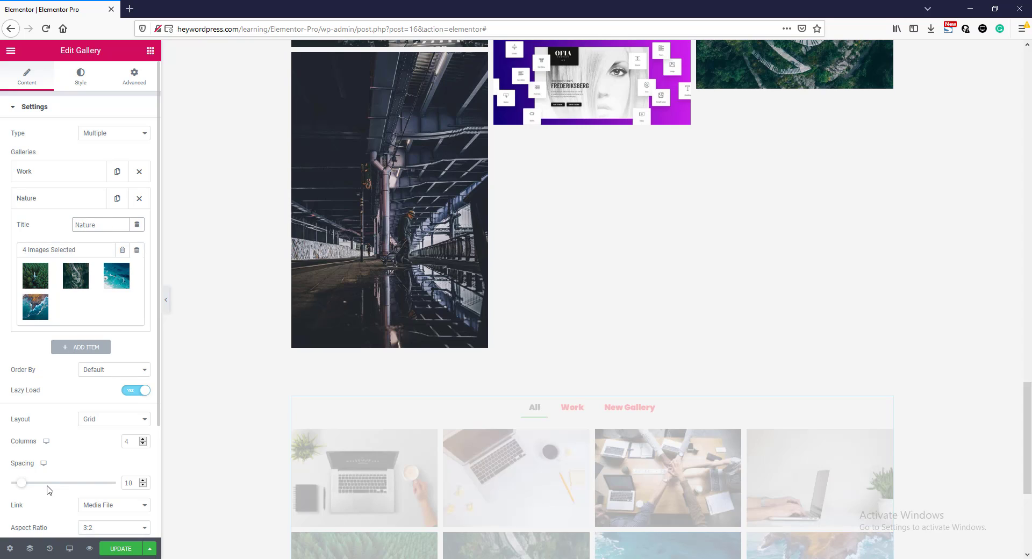
type("ture")
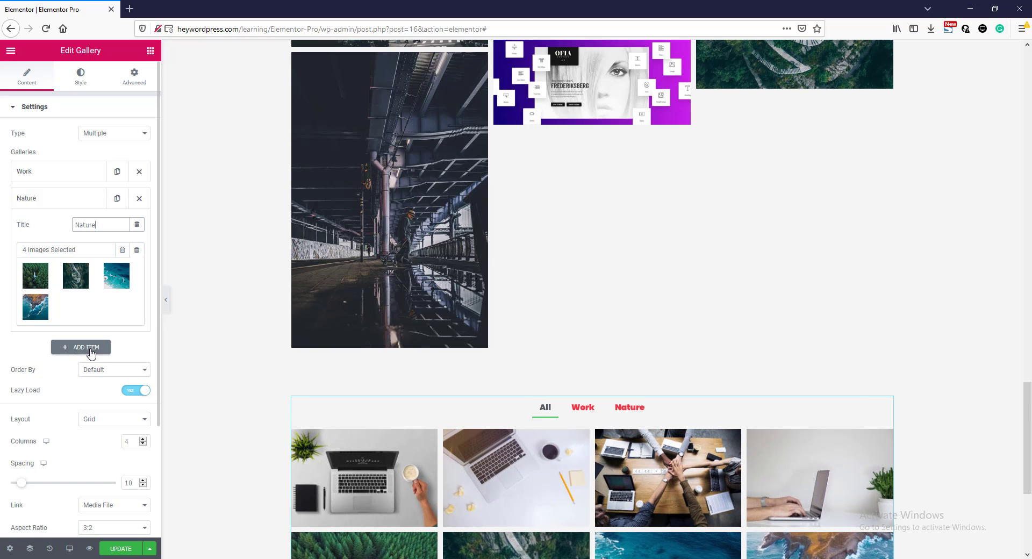
- Add a third gallery item with three images of the city street and bridges, and title it "City"
left_click(86, 347)
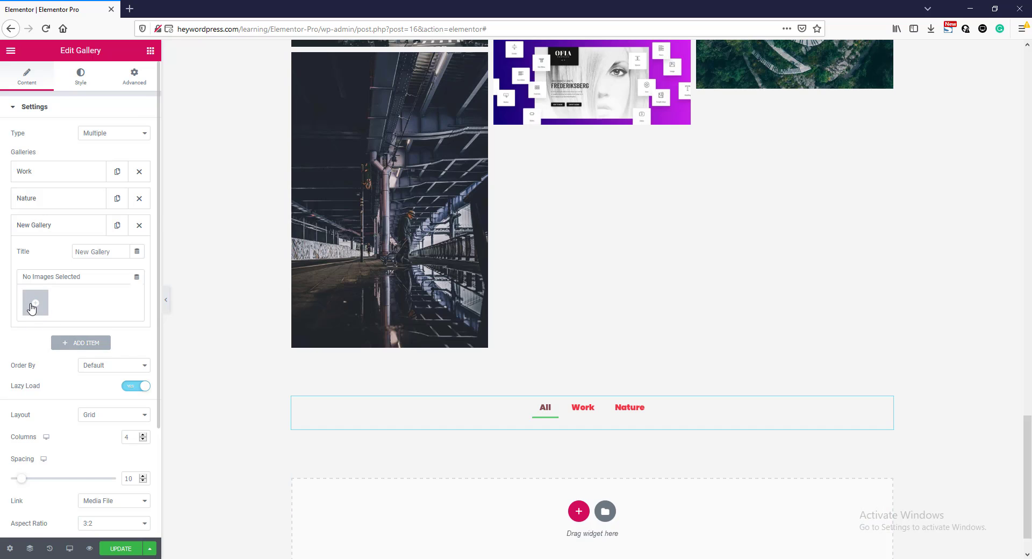
left_click(35, 302)
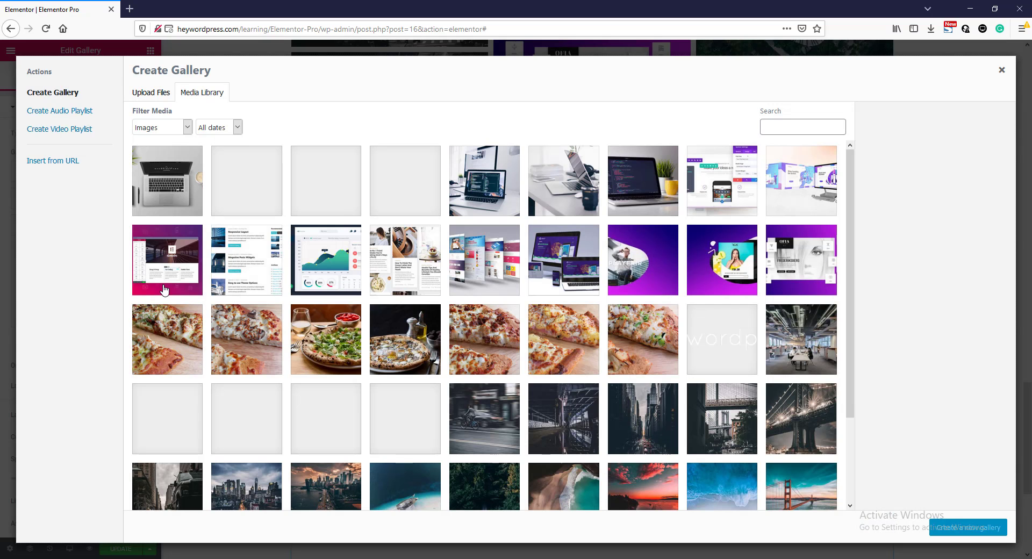
left_click(643, 428)
left_click(714, 424)
left_click(795, 425)
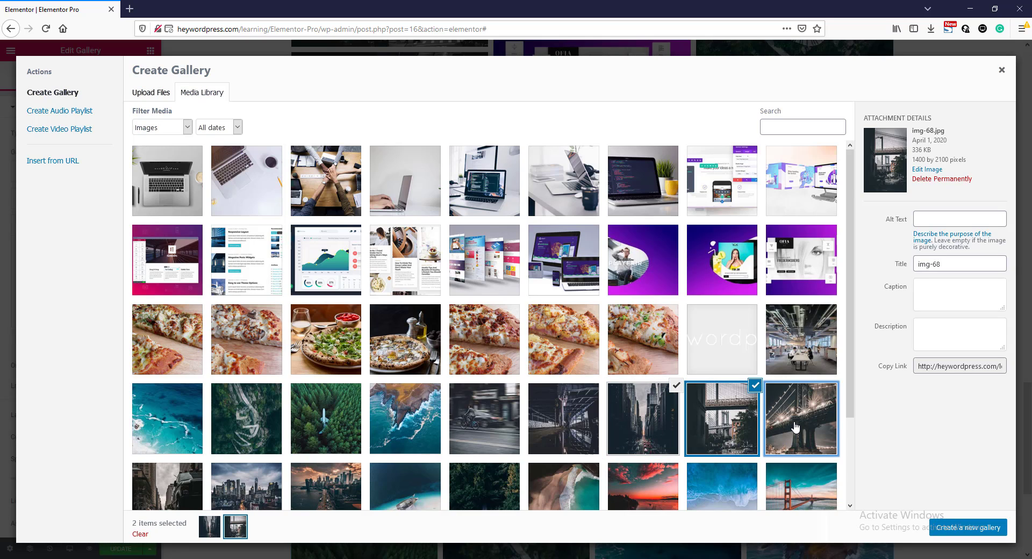
left_click(950, 530)
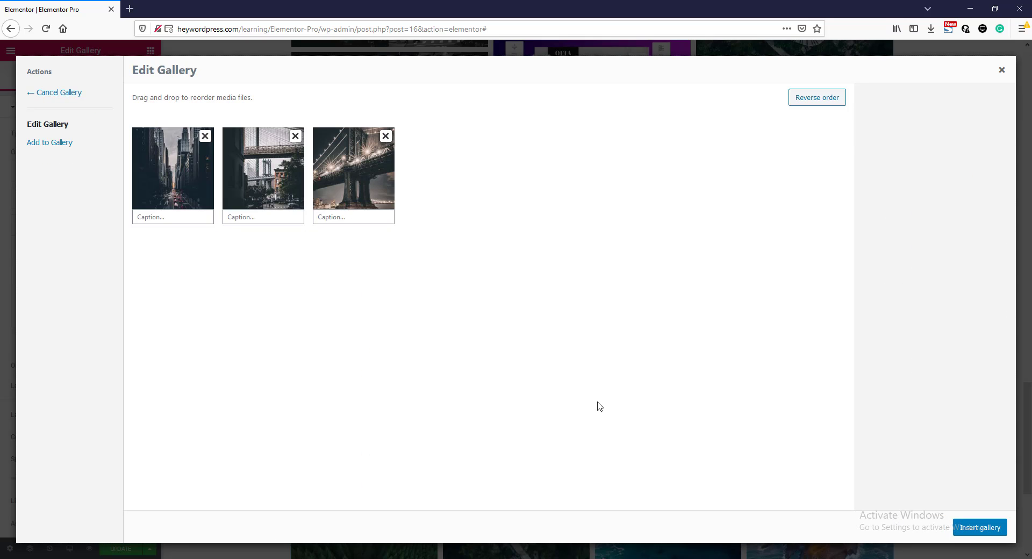
left_click(977, 528)
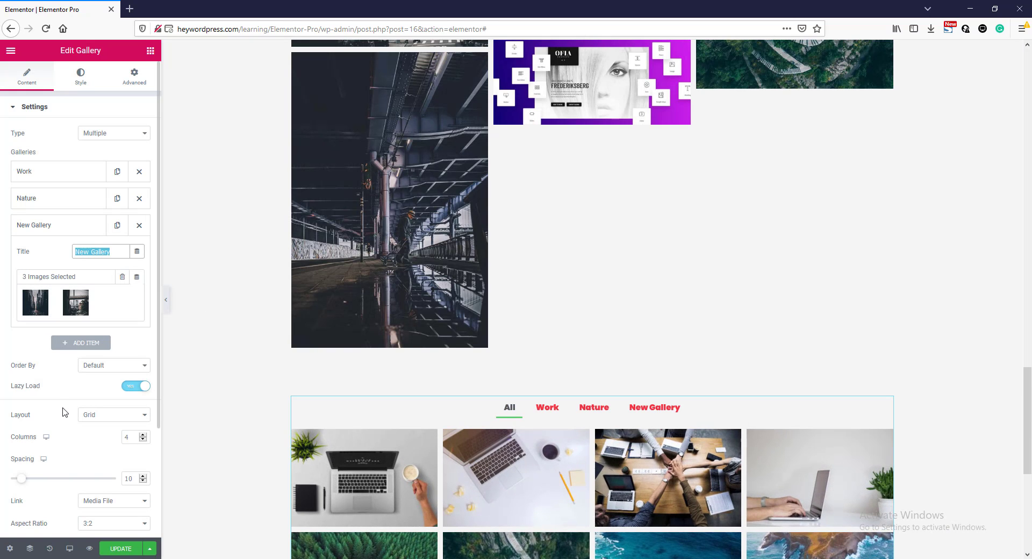
type("City")
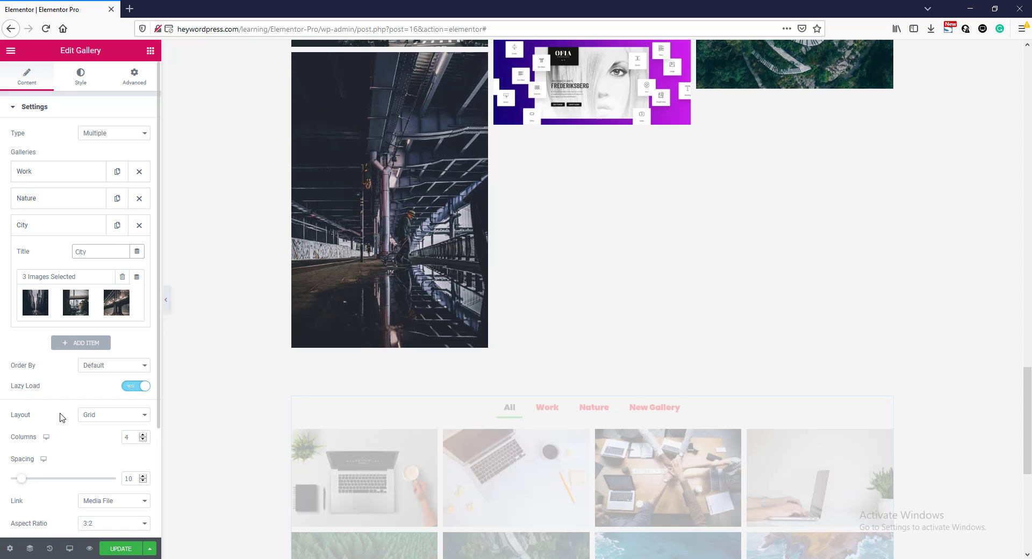
- Add a fourth gallery item with five web design images and title it "Web Development"
left_click(76, 344)
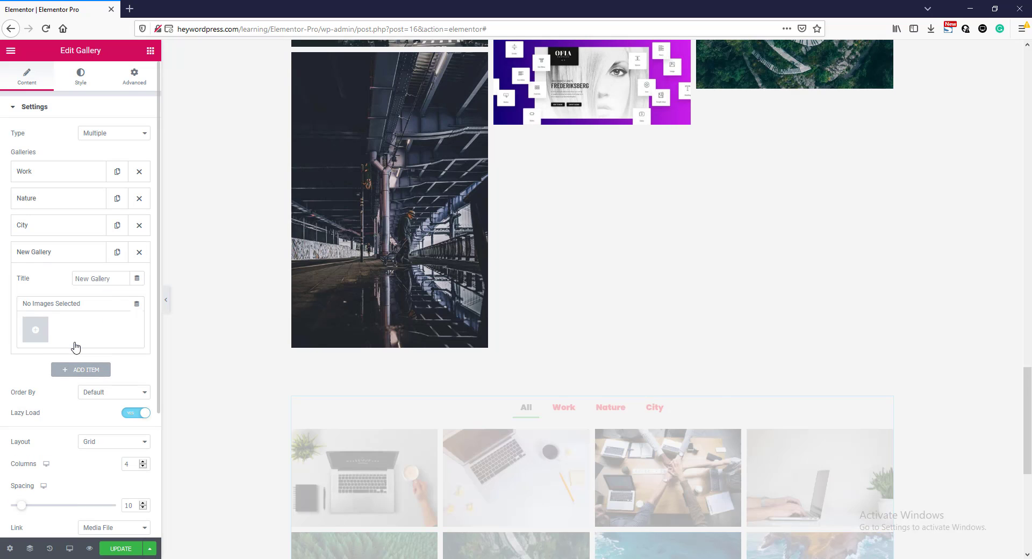
left_click(28, 333)
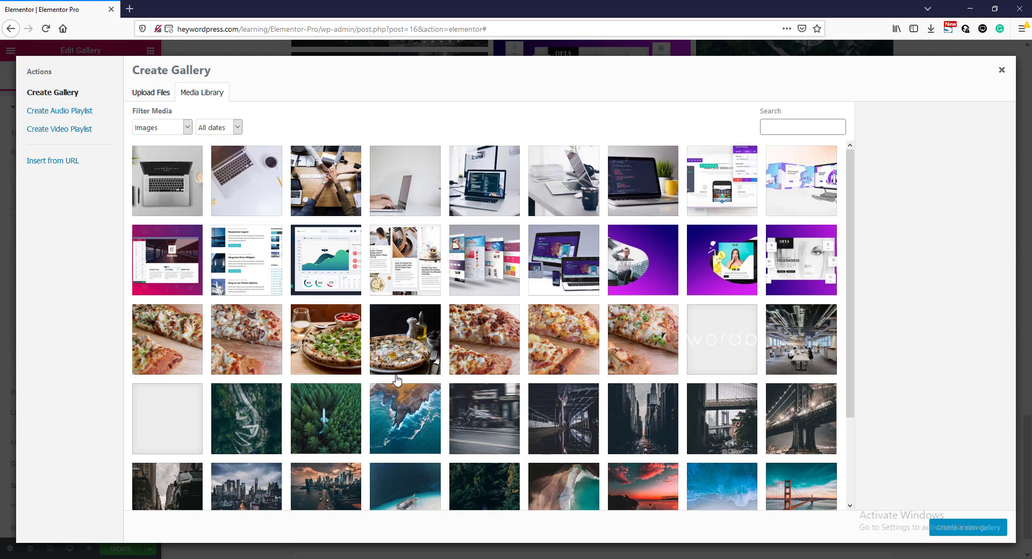
left_click(484, 264)
left_click(409, 272)
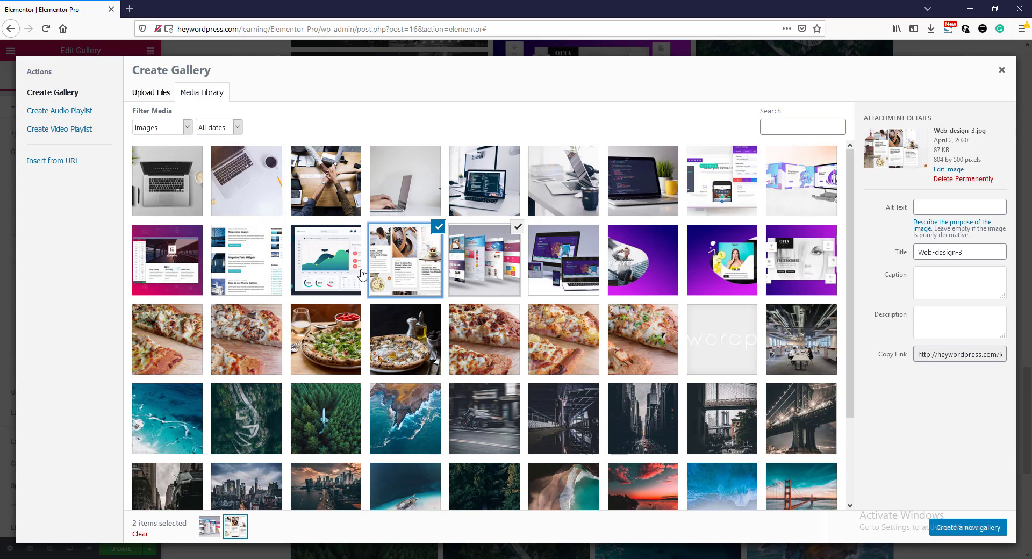
left_click(320, 269)
left_click(263, 272)
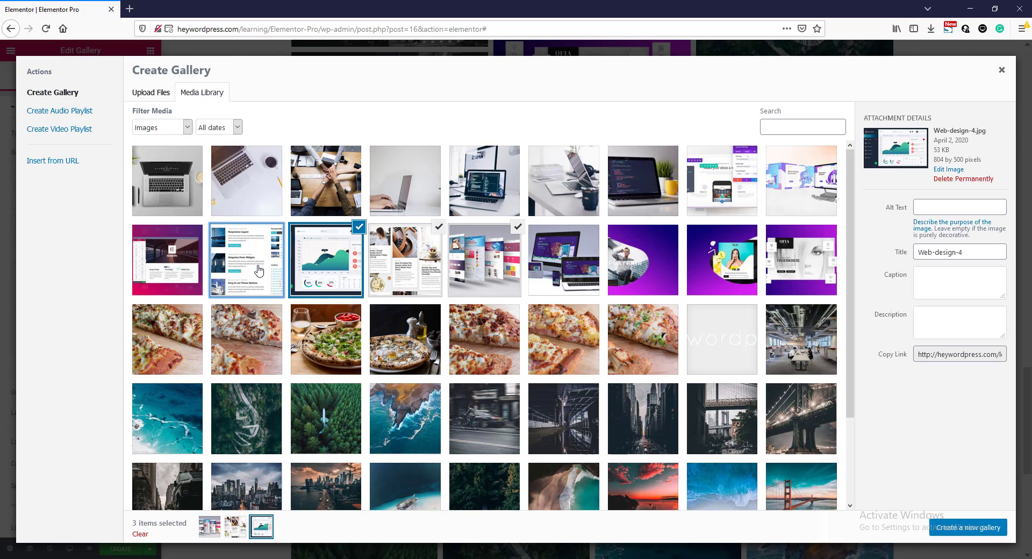
left_click(725, 189)
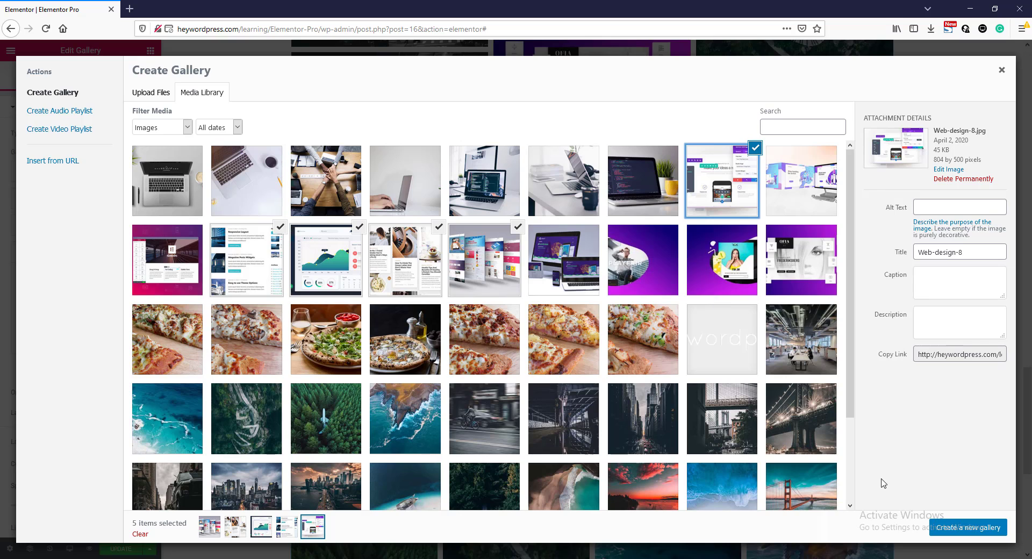
left_click(944, 526)
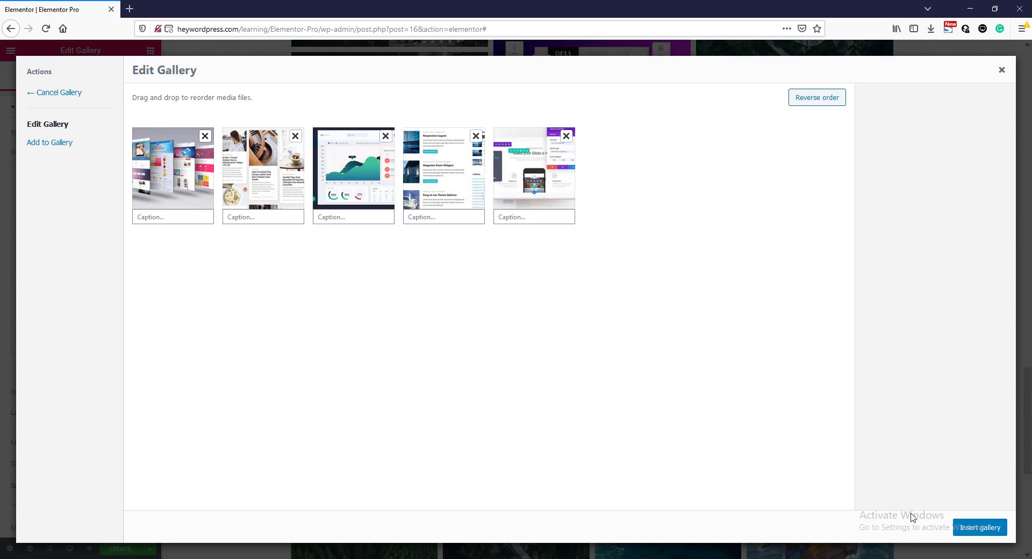
left_click(968, 528)
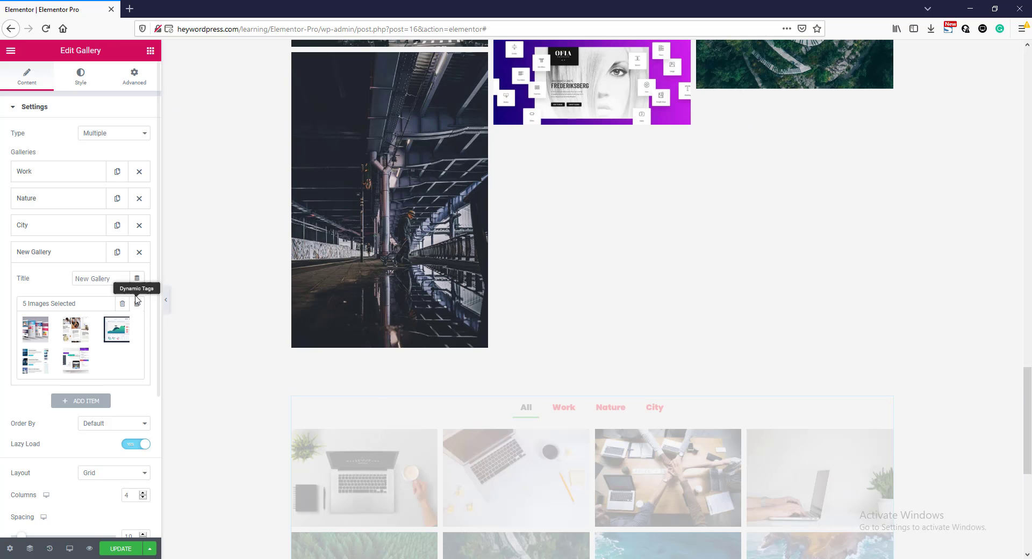
triple_click(94, 278)
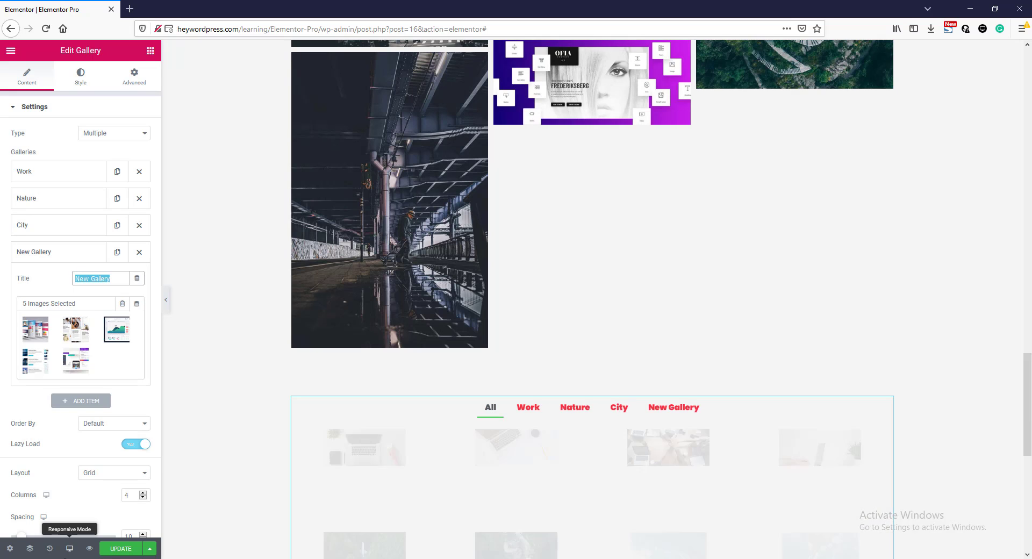
type("Web Development")
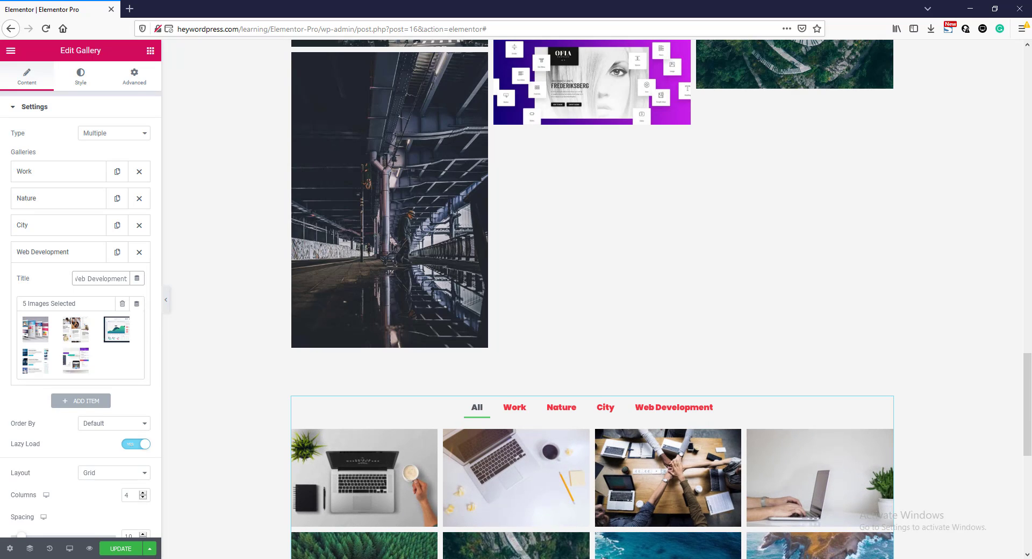
- Set the image size of the multiple gallery to Medium Large - 768 x 0
scroll(235, 429, "down", 3)
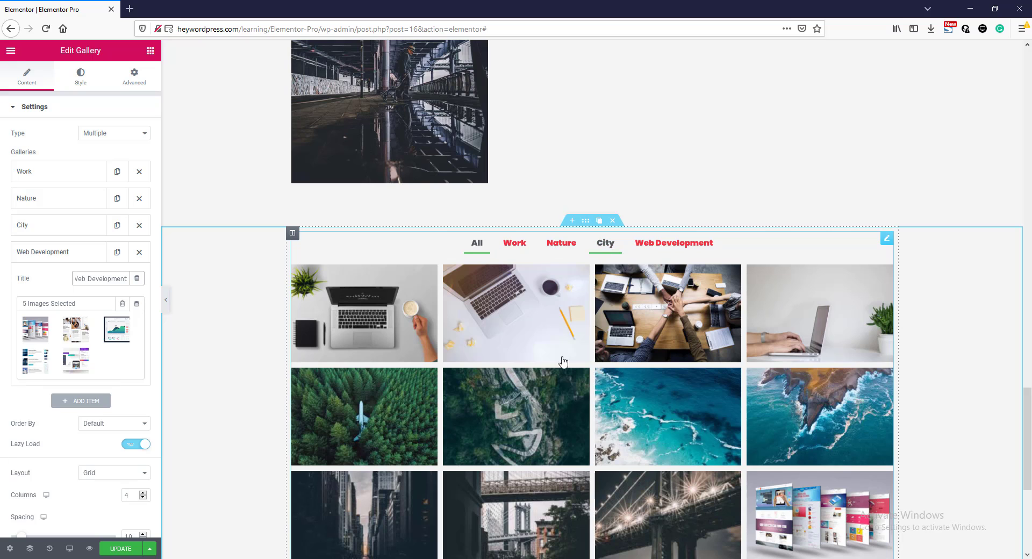
scroll(224, 362, "down", 2)
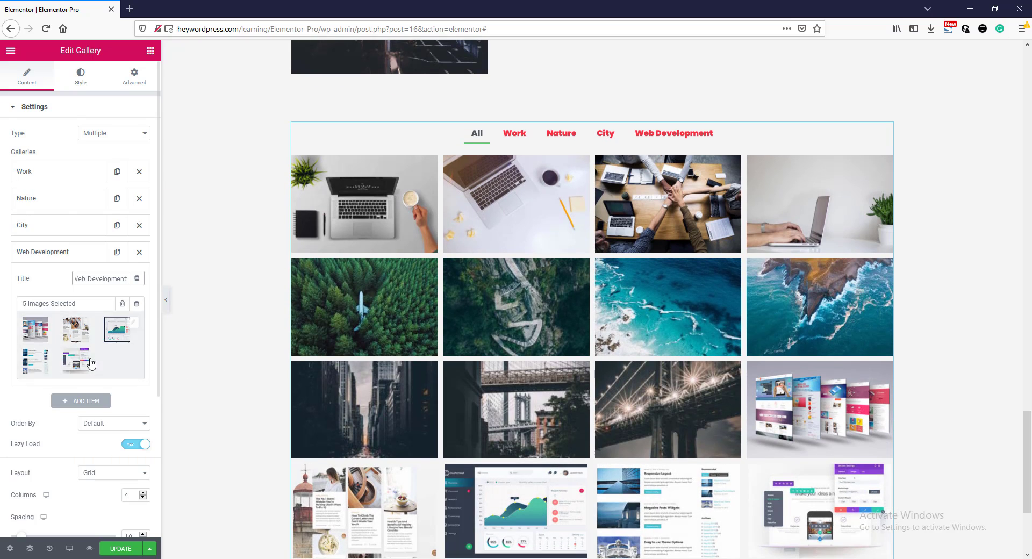
scroll(90, 362, "down", 2)
scroll(94, 369, "down", 1)
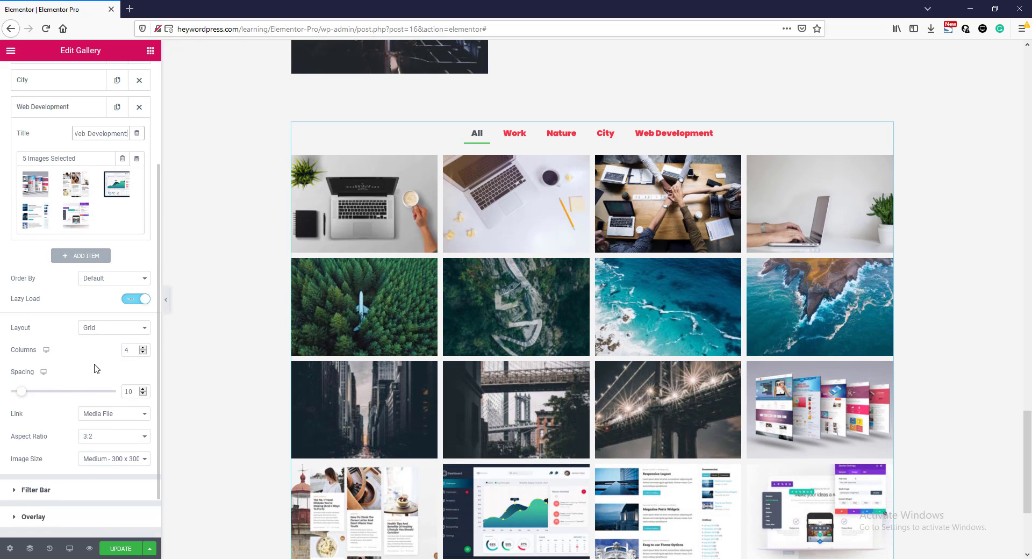
left_click(106, 461)
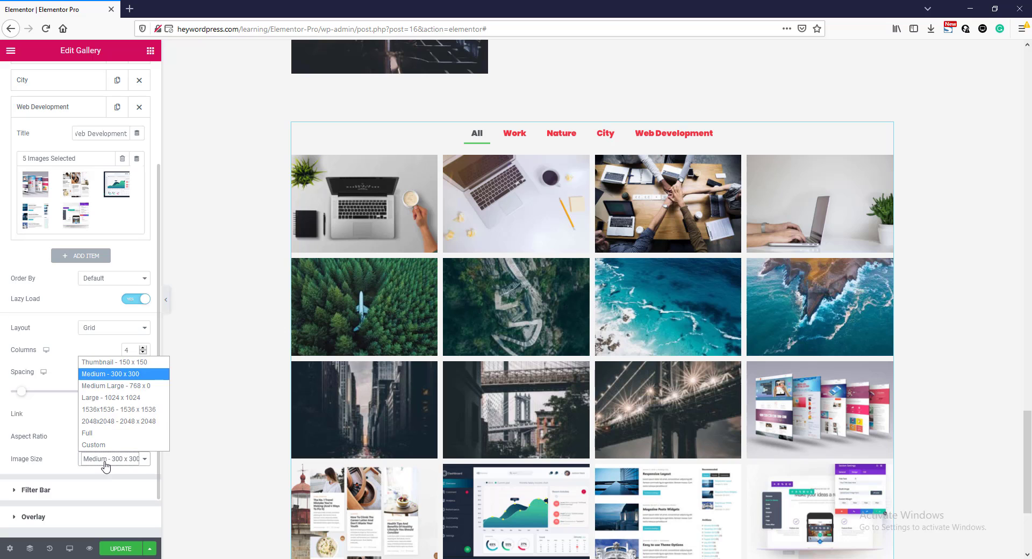
left_click(111, 388)
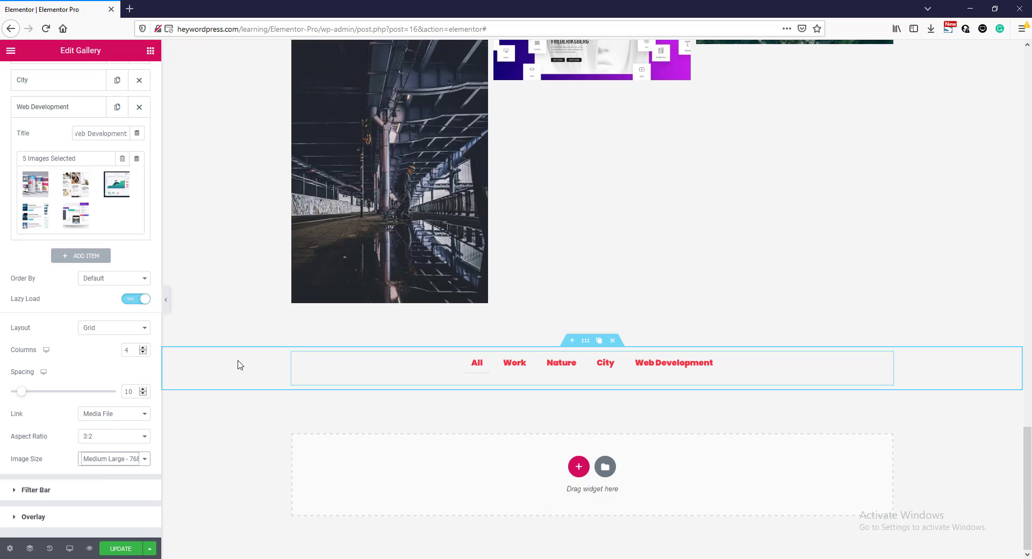
scroll(245, 430, "down", 3)
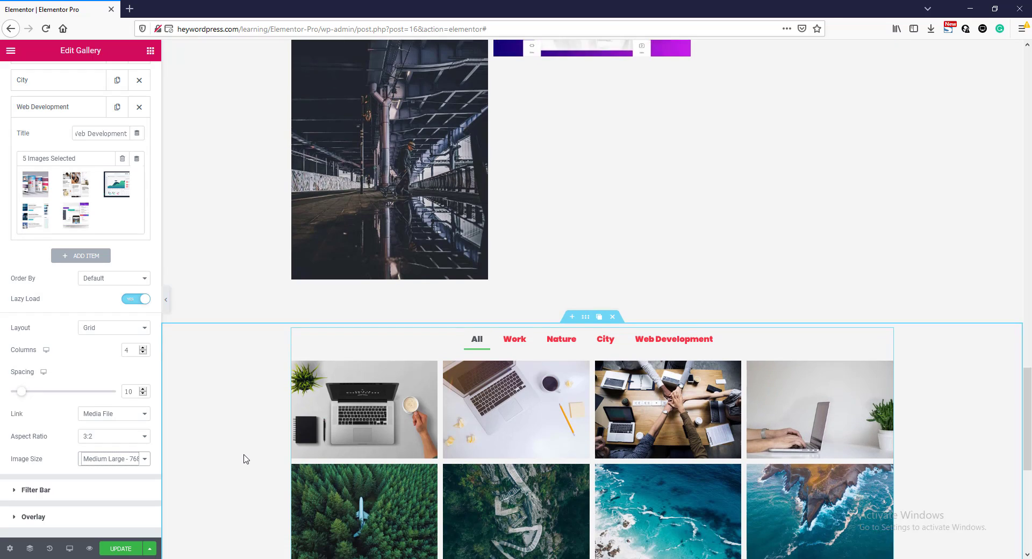
scroll(243, 454, "down", 2)
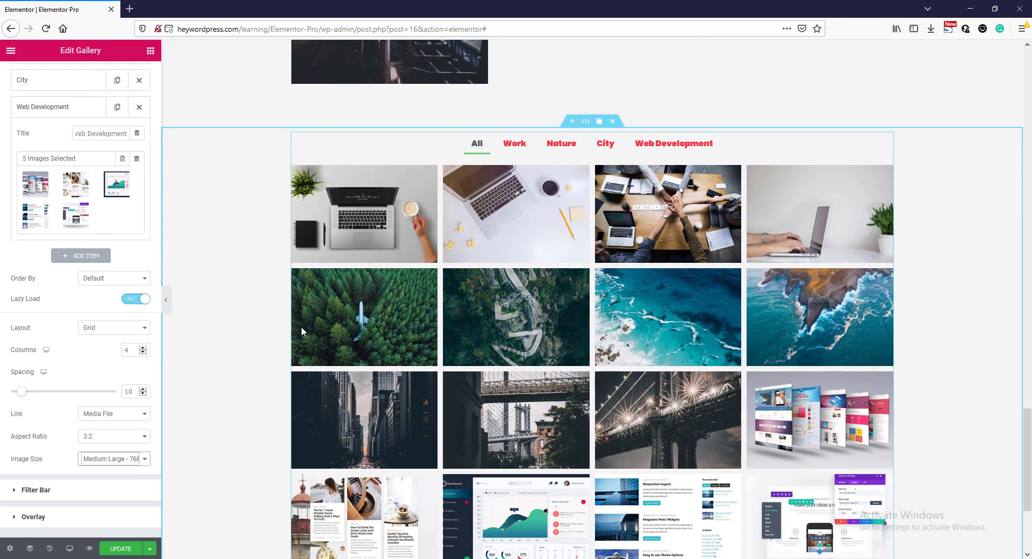
- Check the gallery's Work, Nature, City and Web Development filters, then return to All and look over the full grid
left_click(520, 151)
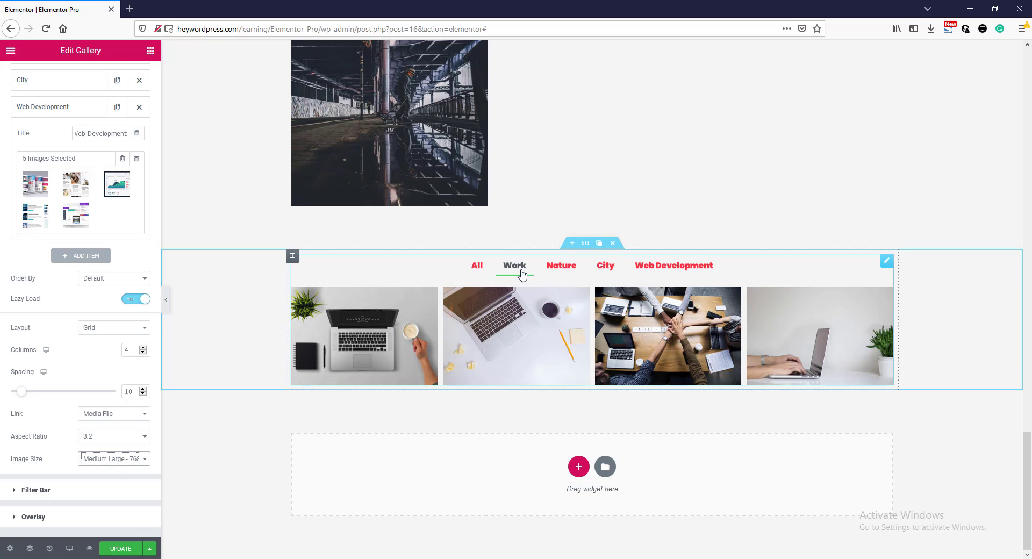
left_click(571, 271)
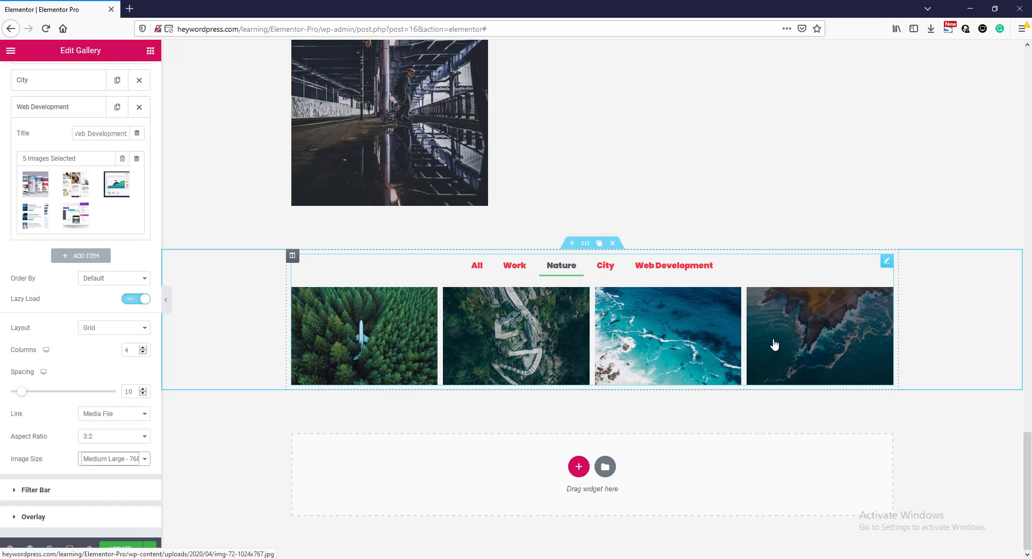
left_click(605, 268)
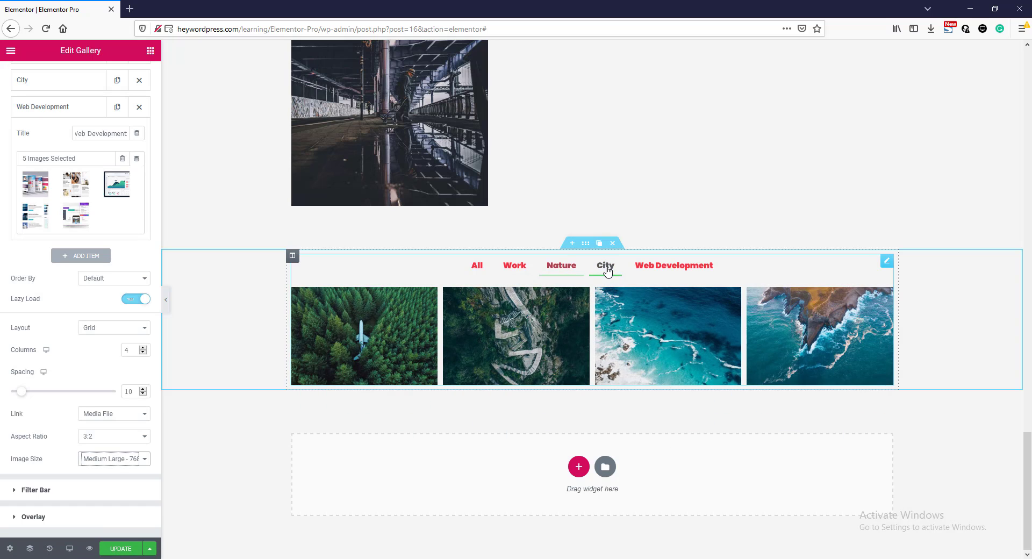
left_click(664, 272)
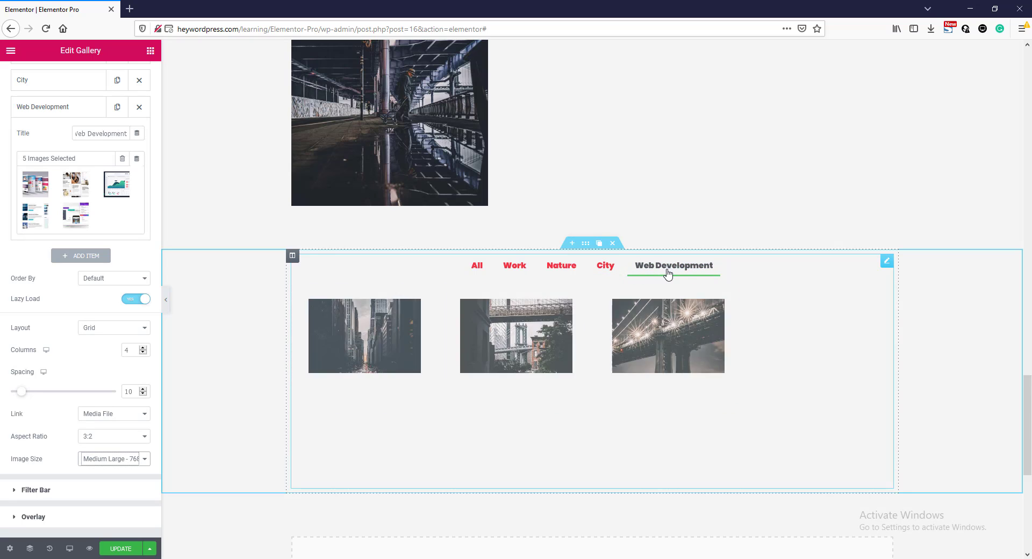
left_click(475, 269)
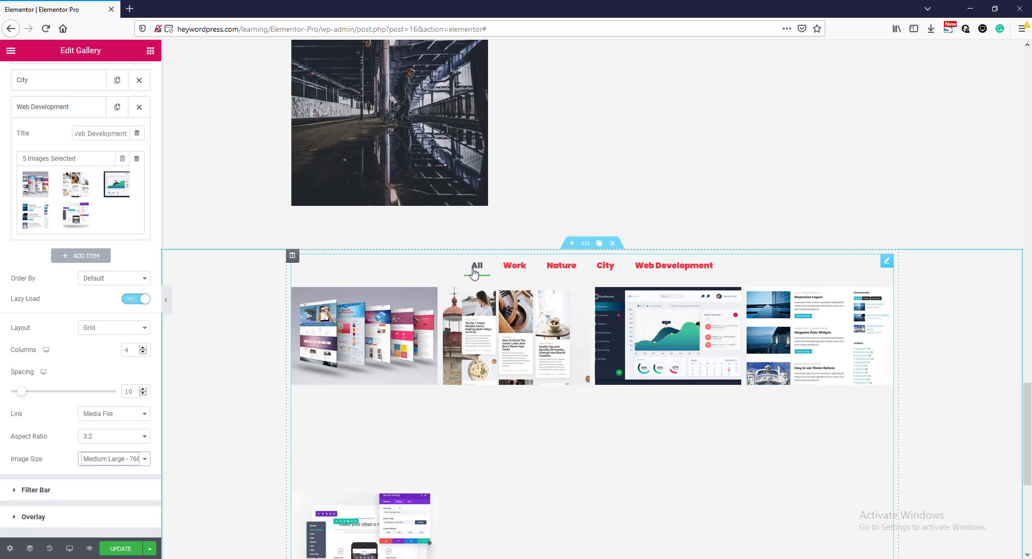
scroll(253, 404, "down", 3)
scroll(249, 401, "down", 3)
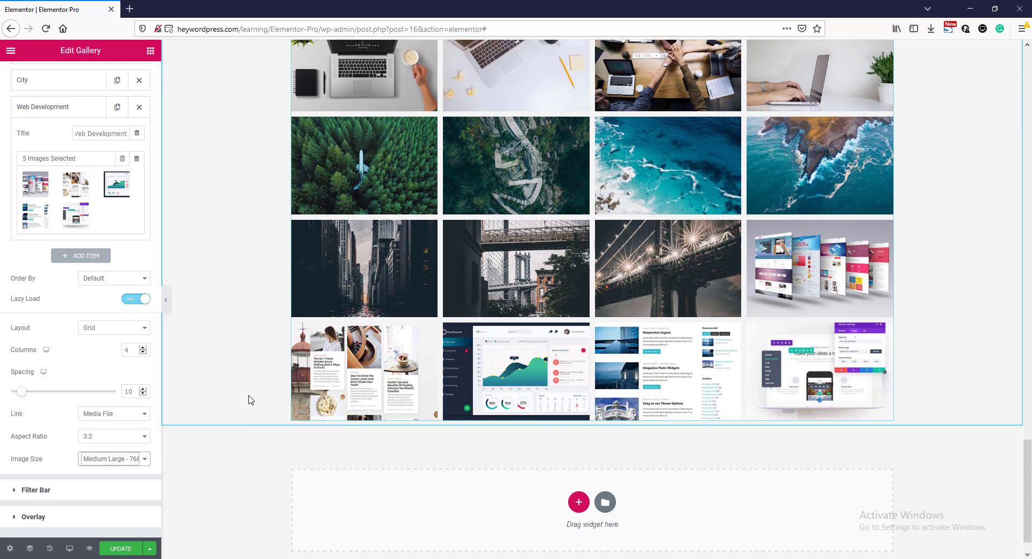
scroll(252, 401, "up", 3)
scroll(256, 398, "down", 1)
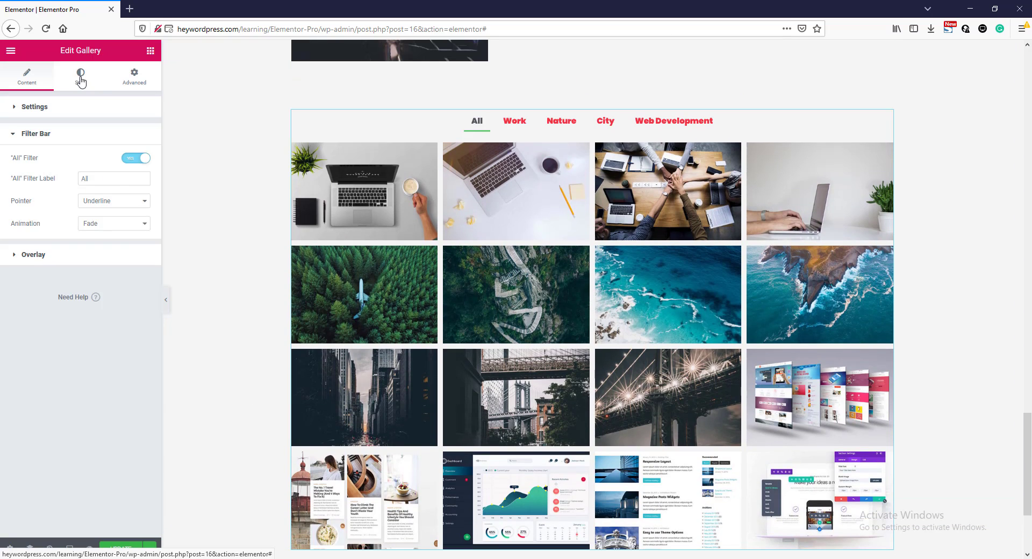
- Set the filter bar's normal text color to the dark blue #072F4F
left_click(81, 76)
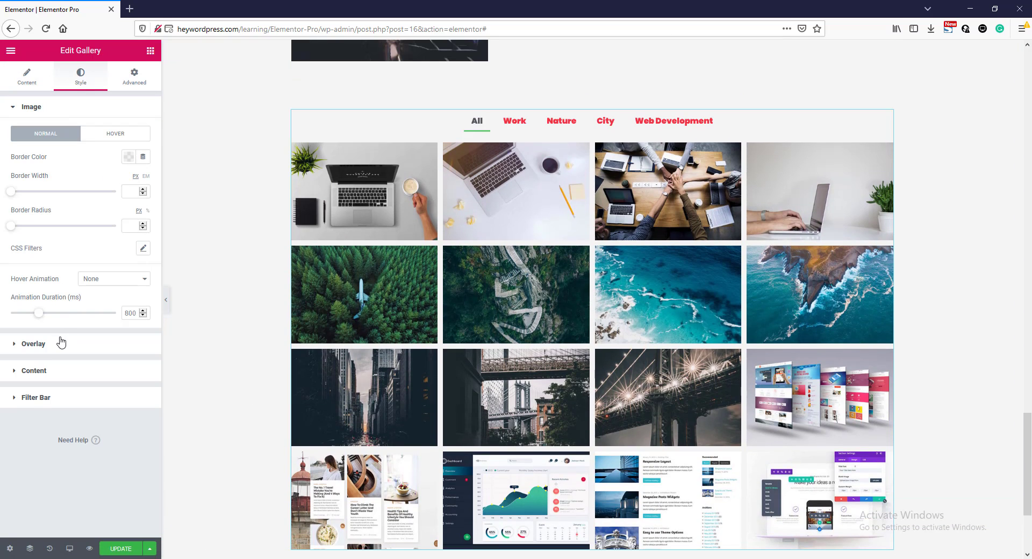
left_click(16, 399)
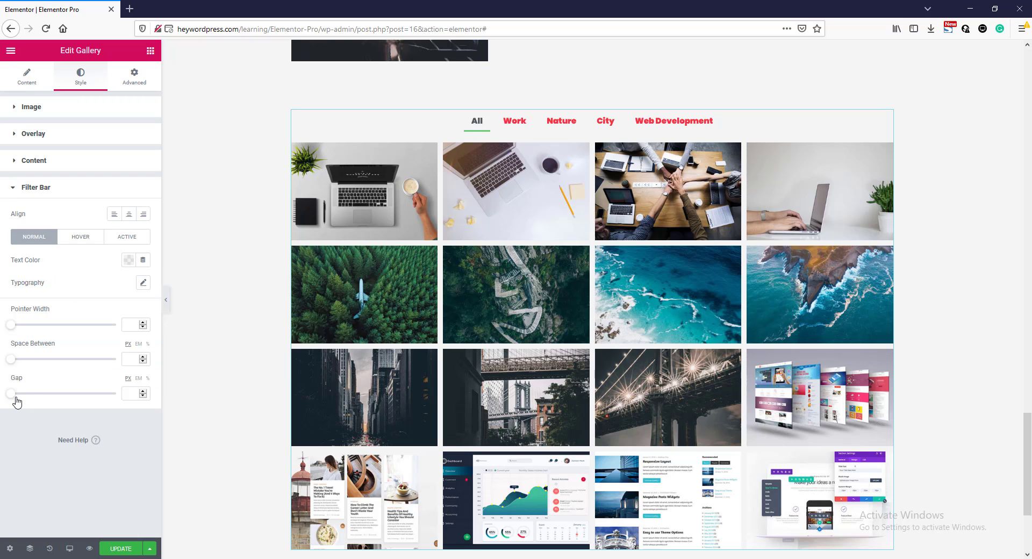
left_click(128, 260)
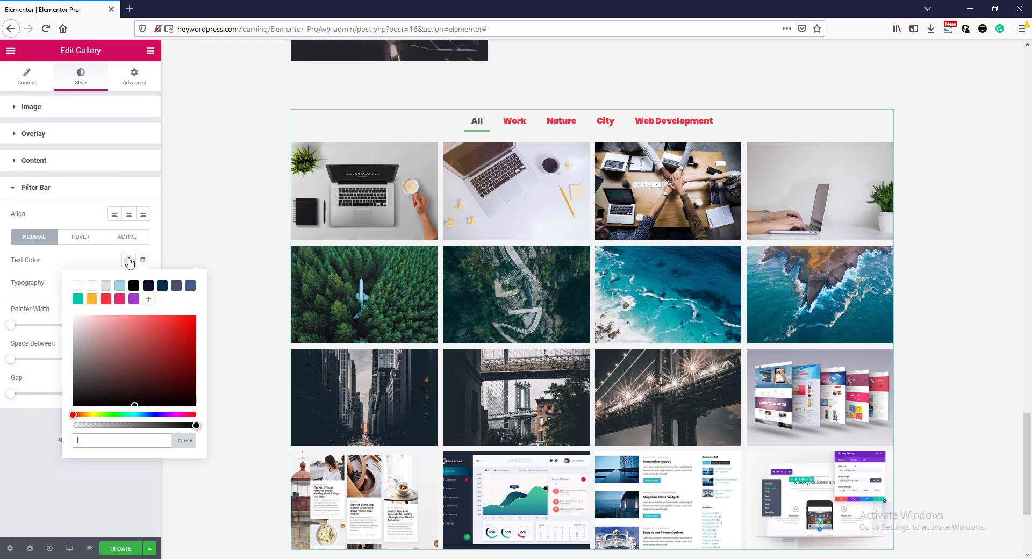
left_click(161, 286)
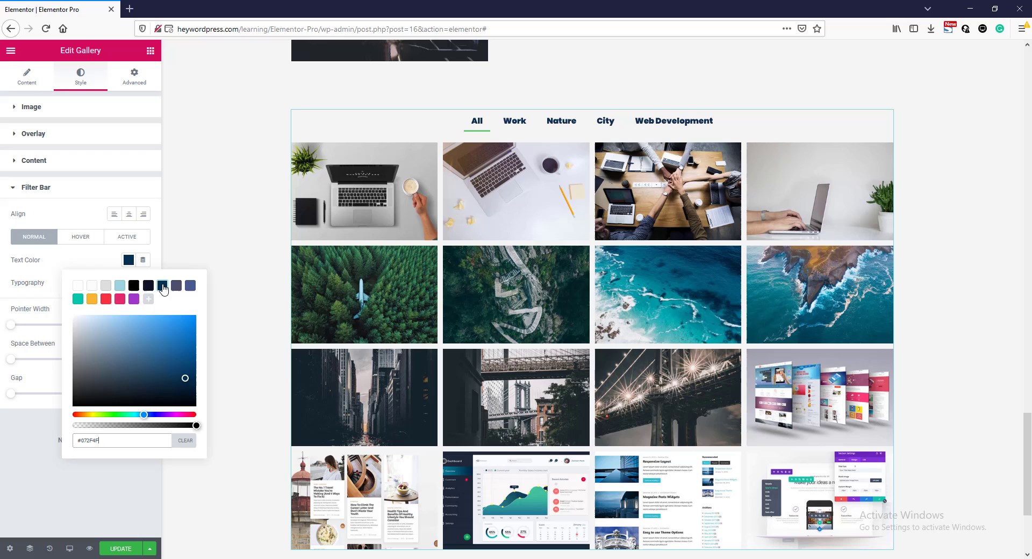
left_click(94, 263)
- Set both the text color and the pointer color of the filter bar's hover state to red #F63242
left_click(82, 239)
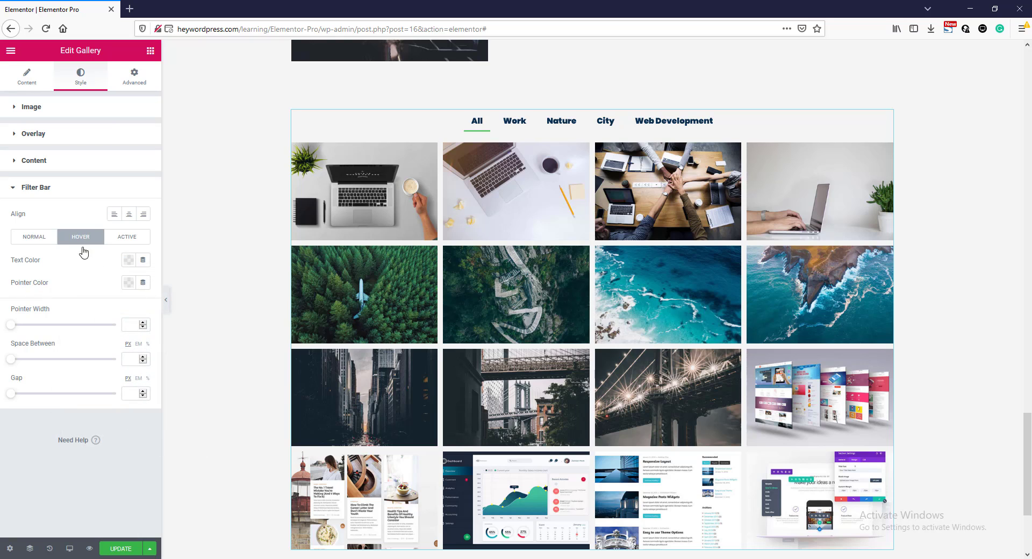
left_click(128, 260)
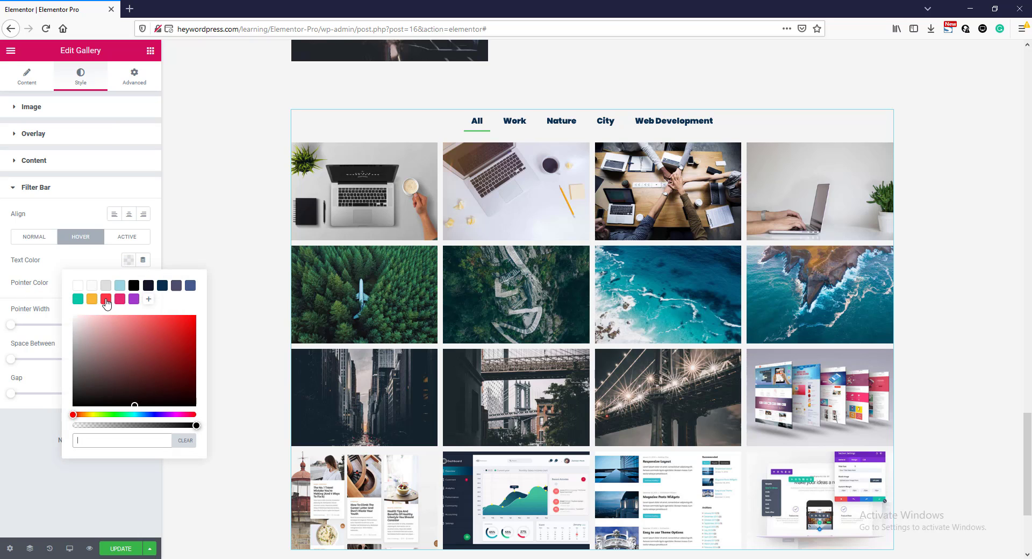
left_click(106, 303)
left_click(128, 259)
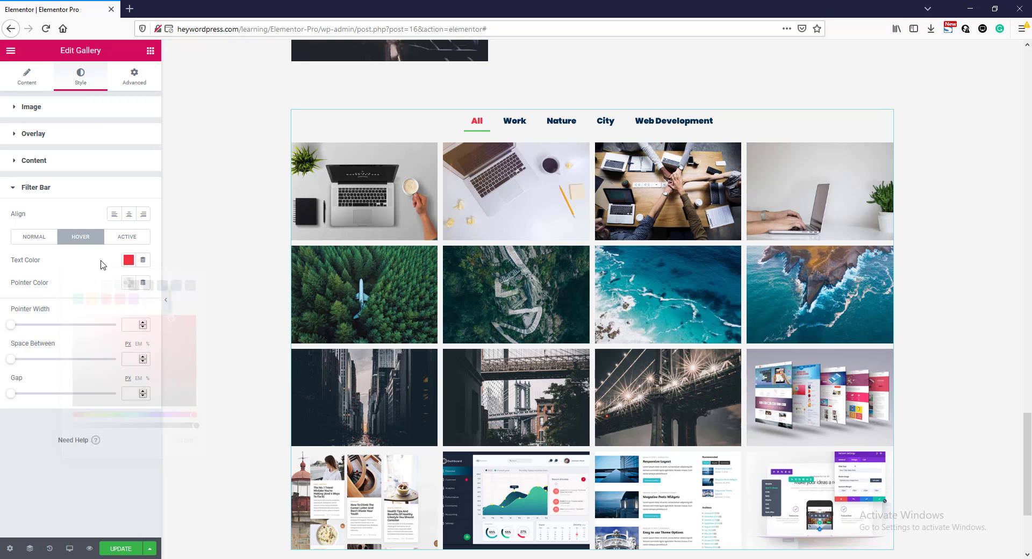
left_click(127, 283)
left_click(106, 323)
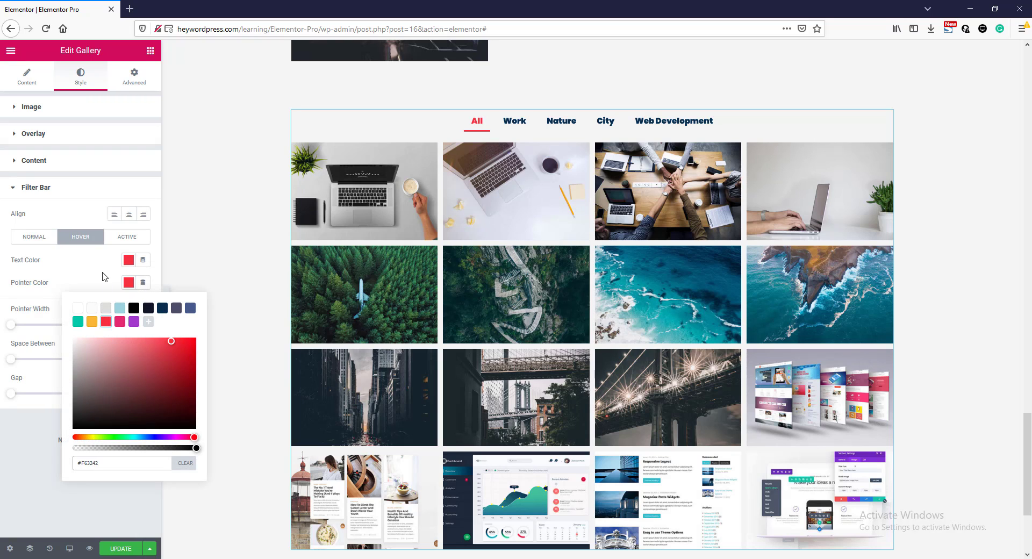
left_click(129, 282)
- Give the filter bar's active state the same red #F63242 for its text and pointer colors
left_click(116, 238)
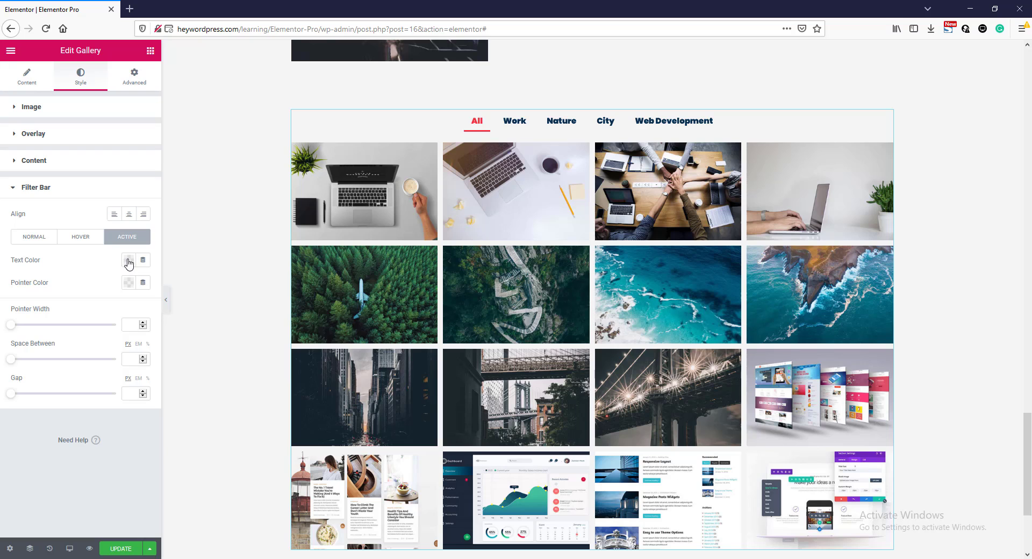
left_click(129, 261)
left_click(106, 303)
left_click(129, 260)
left_click(127, 283)
left_click(105, 321)
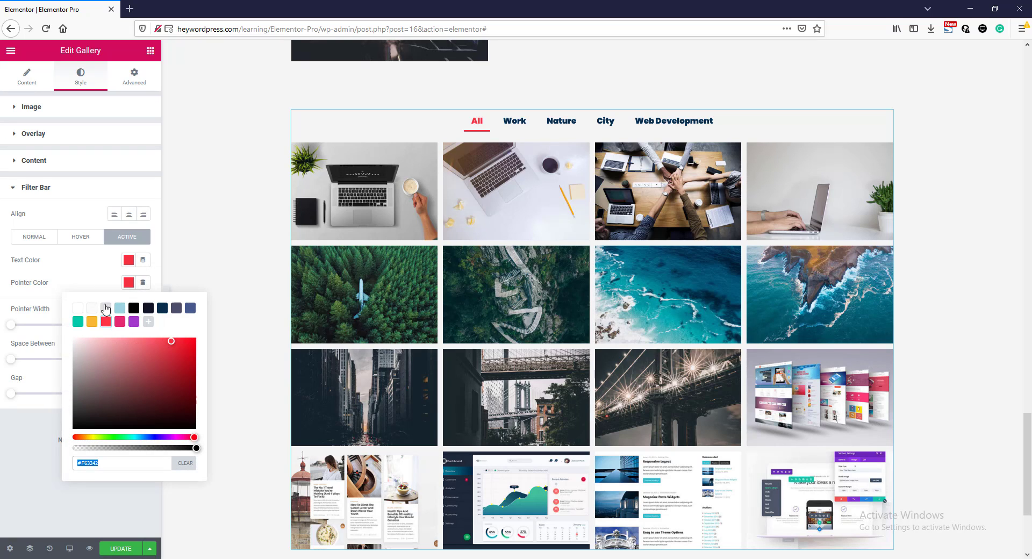
left_click(94, 275)
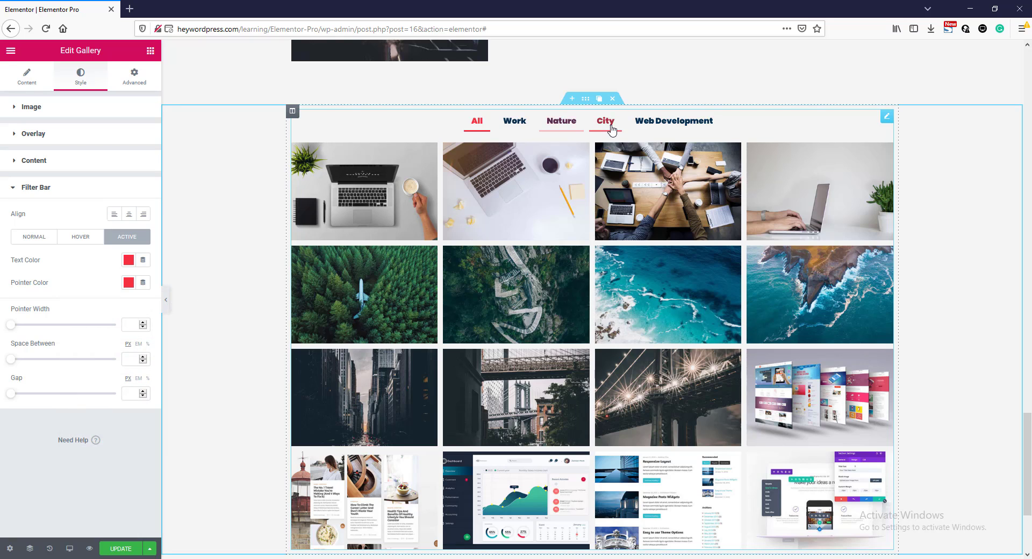
- Set the space between the filter bar items to 14 px
mouse_move(12, 364)
left_mouse_down()
mouse_move(49, 365)
mouse_move(27, 366)
left_mouse_up()
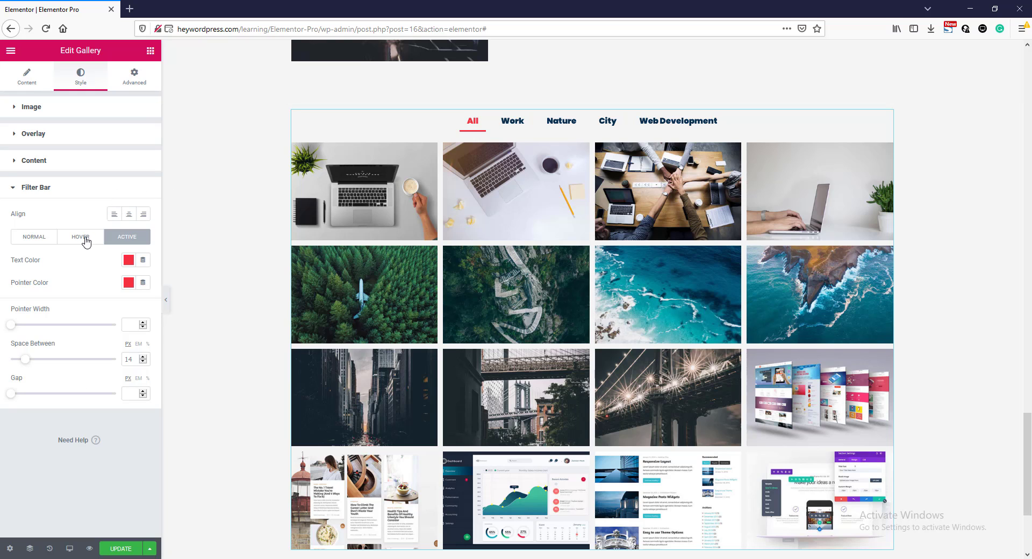
- Set the multiple gallery's column count to 3 for desktop and check how its images fill the rows
left_click(26, 75)
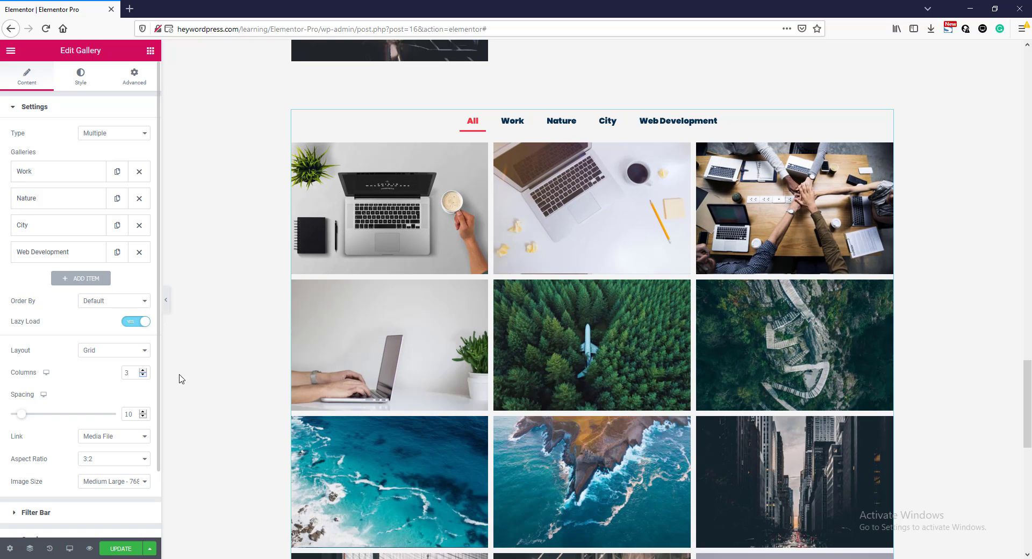
scroll(233, 359, "down", 1)
scroll(232, 360, "down", 6)
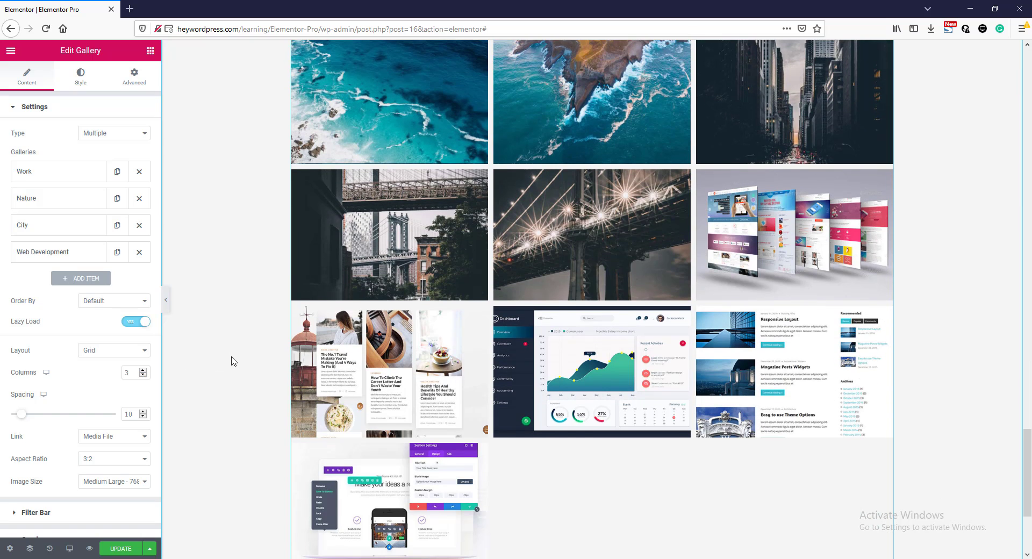
scroll(233, 360, "down", 3)
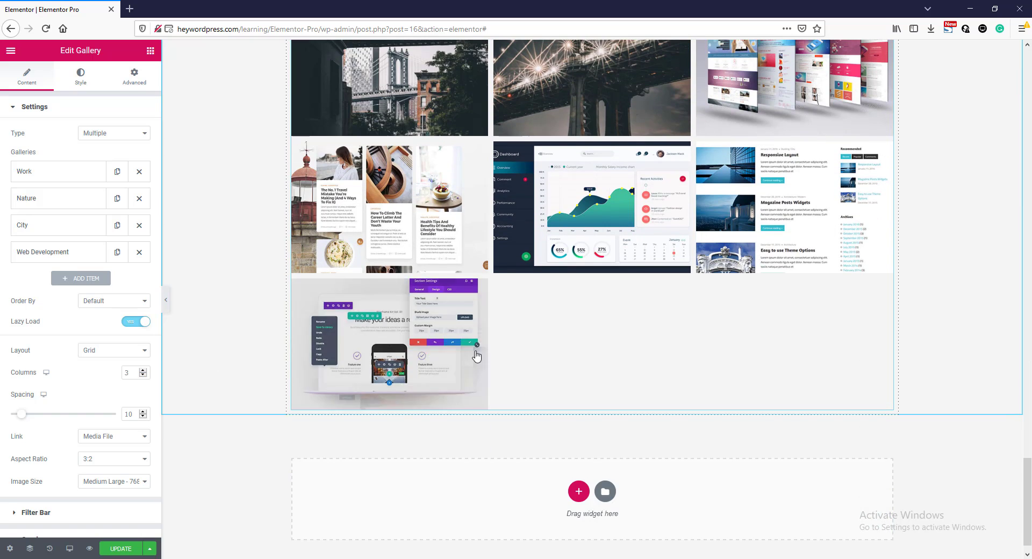
- Remove the fifth image, the page-builder settings screenshot, from the Web Development gallery and insert the updated gallery
left_click(43, 252)
left_click(98, 356)
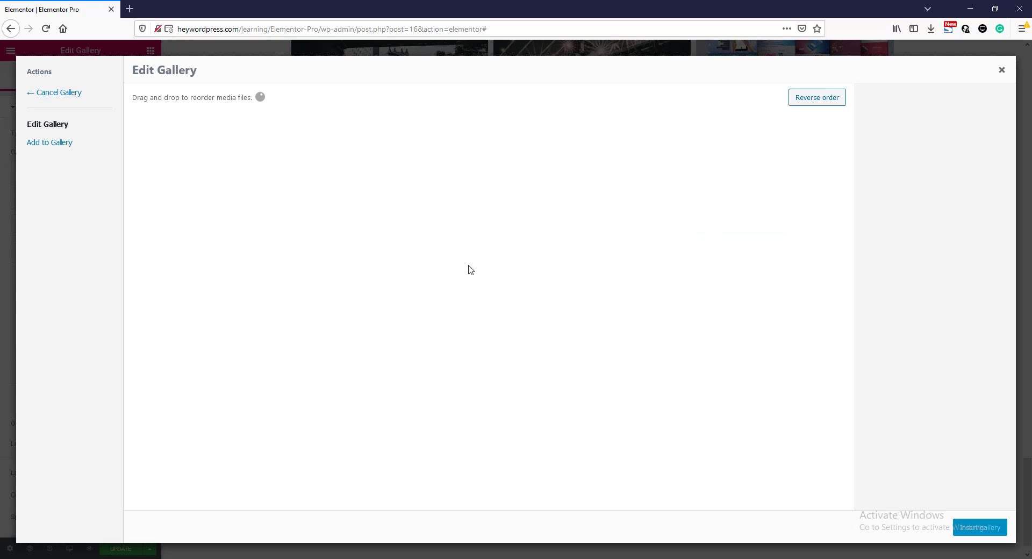
left_click(567, 136)
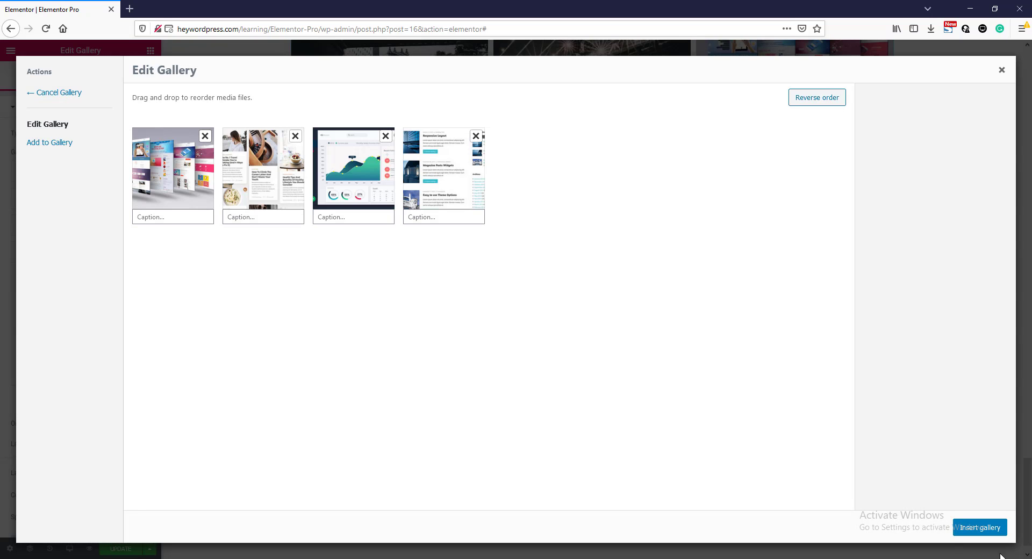
left_click(995, 529)
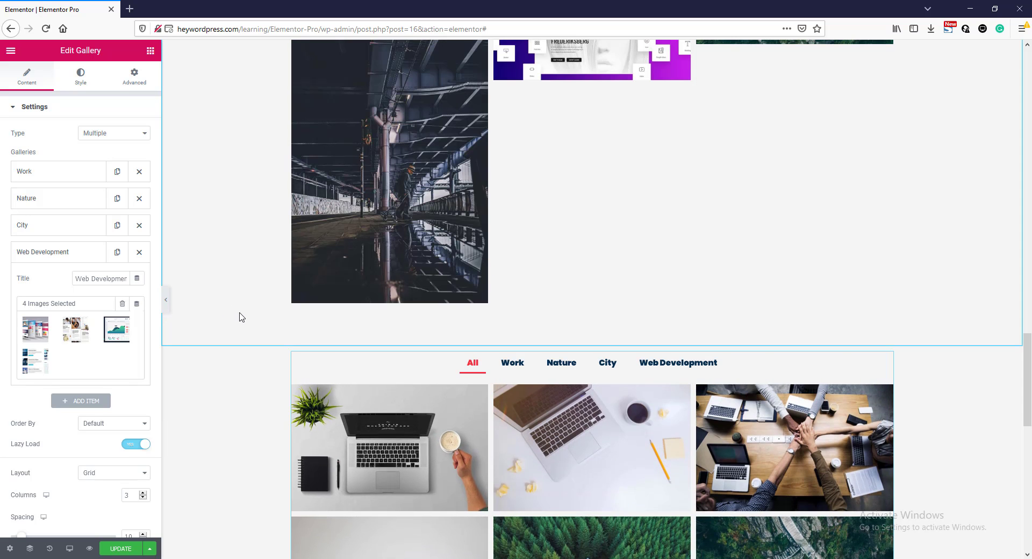
scroll(239, 320, "down", 10)
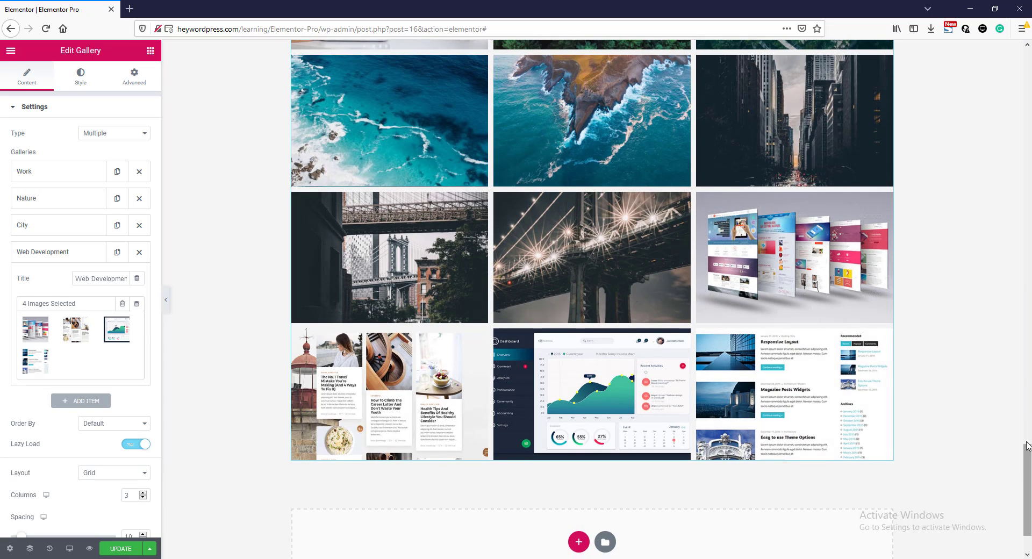
left_click_drag(1028, 473, 1028, 394)
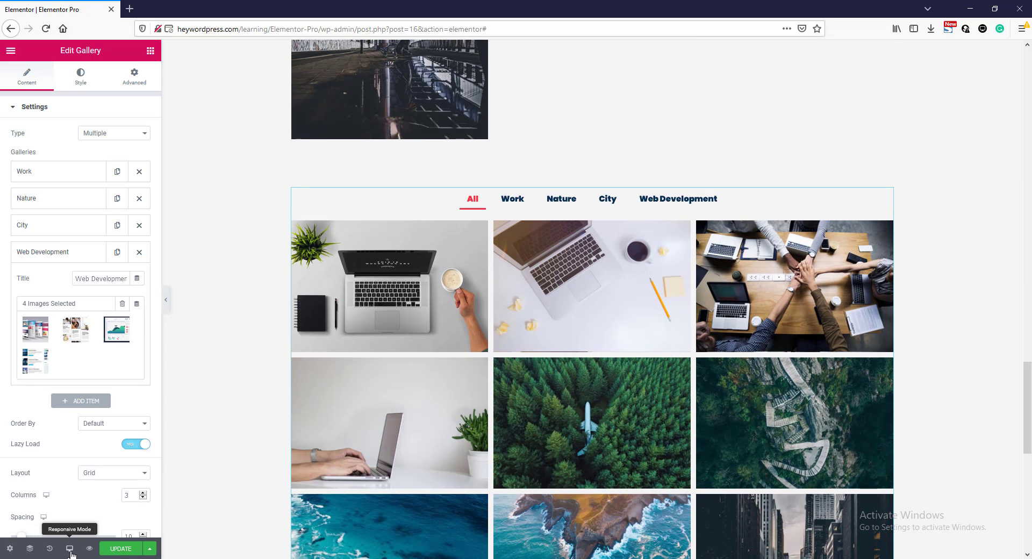
- Switch to the tablet preview and set the multiple gallery's columns to 3 for that device
mouse_move(69, 549)
left_click(69, 497)
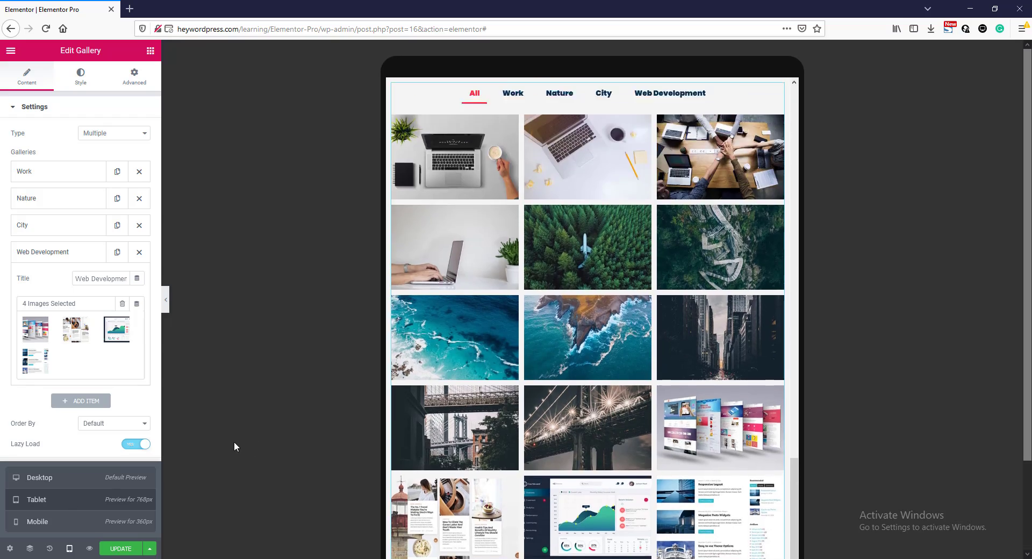
scroll(550, 423, "down", 5)
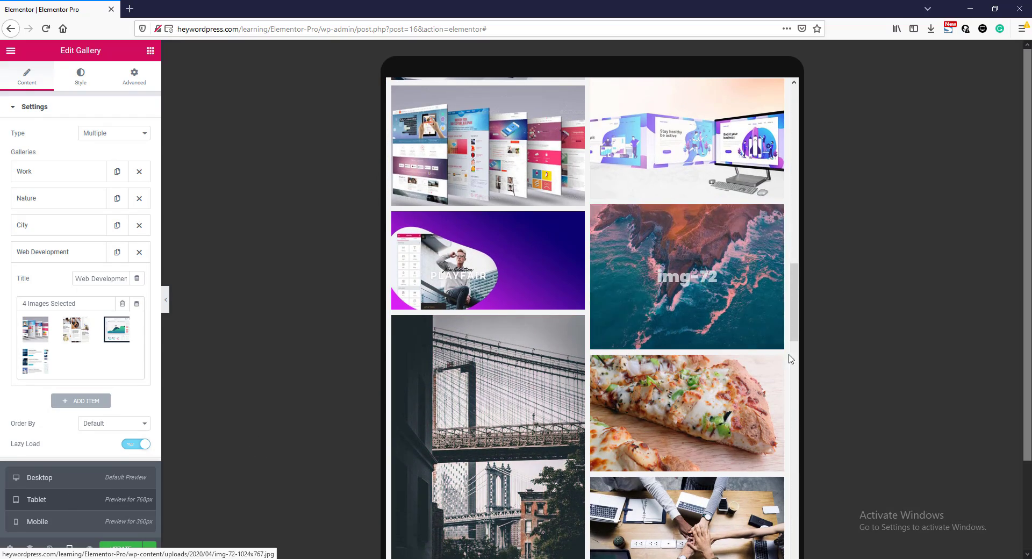
left_click_drag(798, 338, 791, 498)
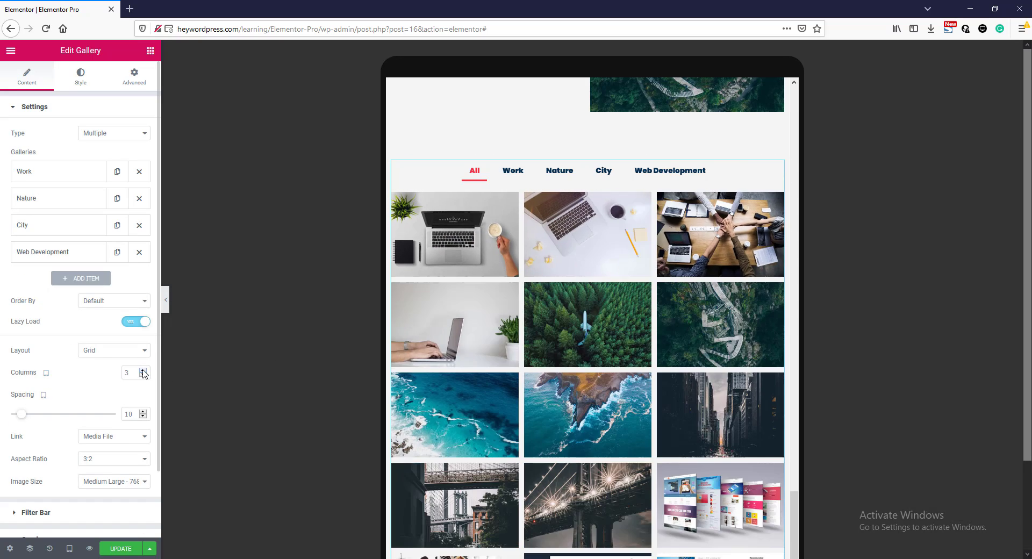
- Set the gallery to 1 column in the mobile preview after trying 2 and 3, and return to the desktop preview
left_click(70, 549)
left_click(64, 521)
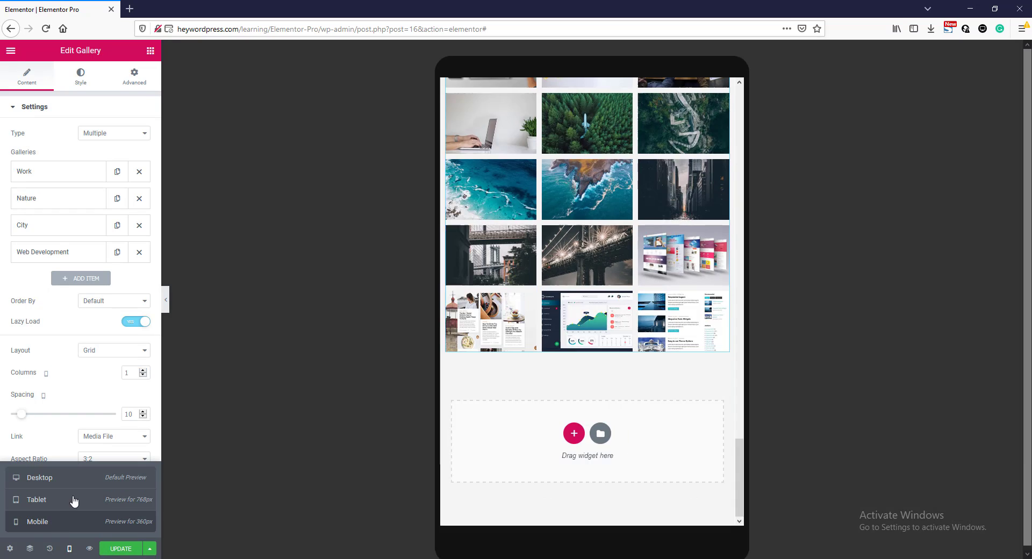
left_click(143, 371)
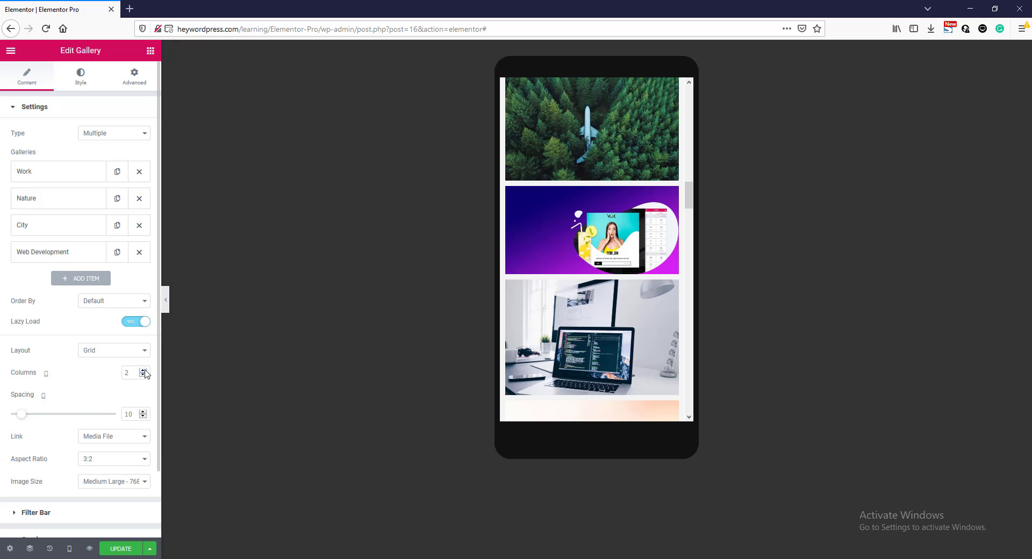
left_click_drag(689, 195, 688, 386)
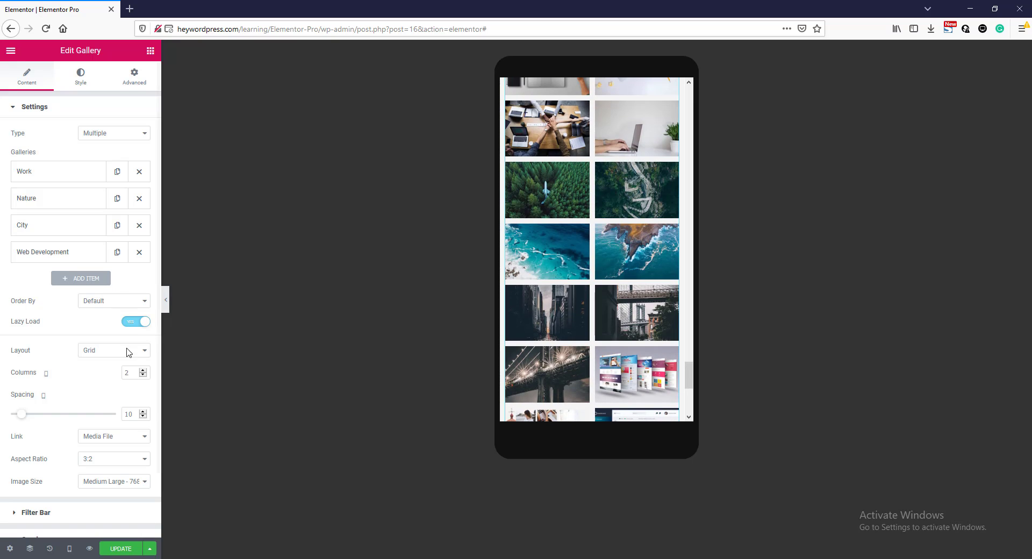
left_click(143, 371)
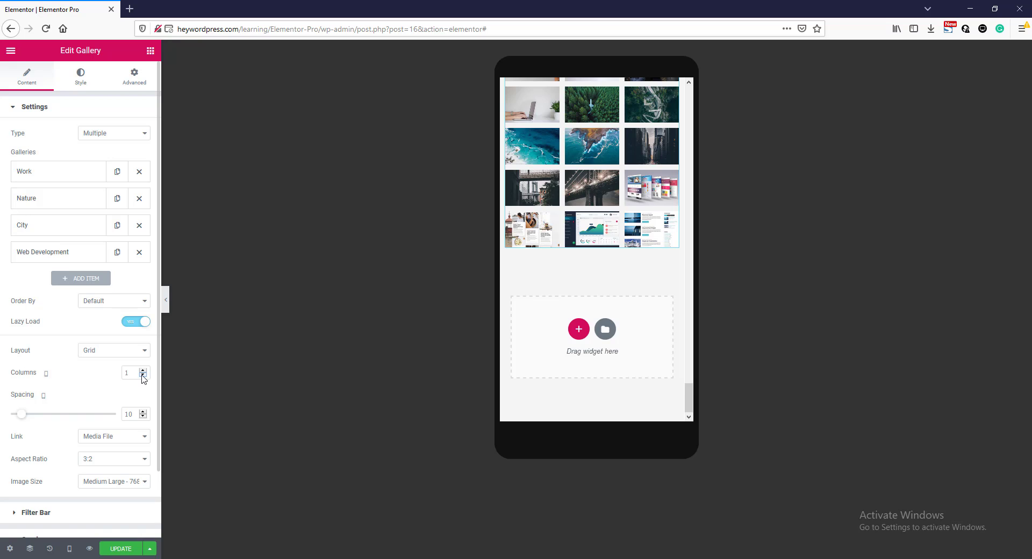
left_click(71, 549)
left_click(64, 478)
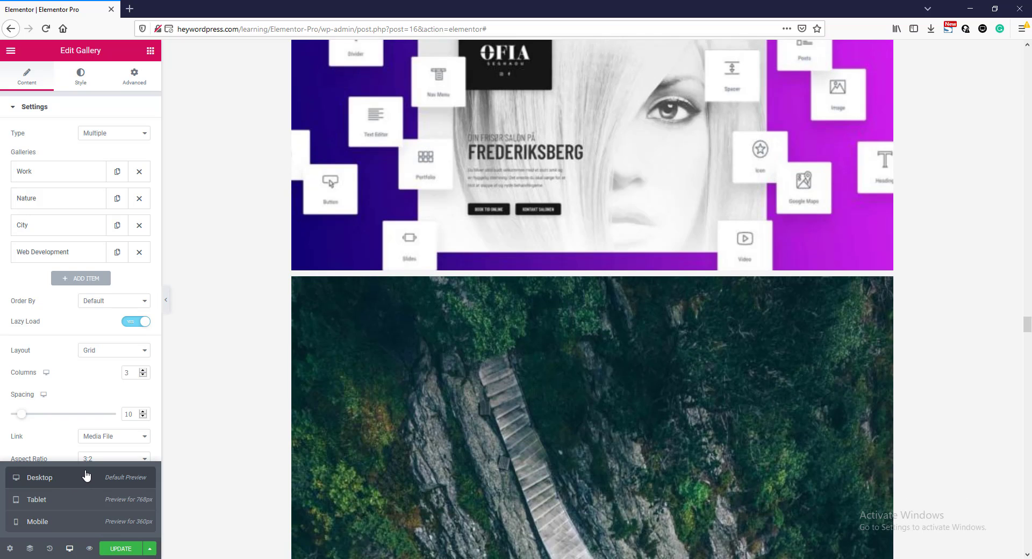
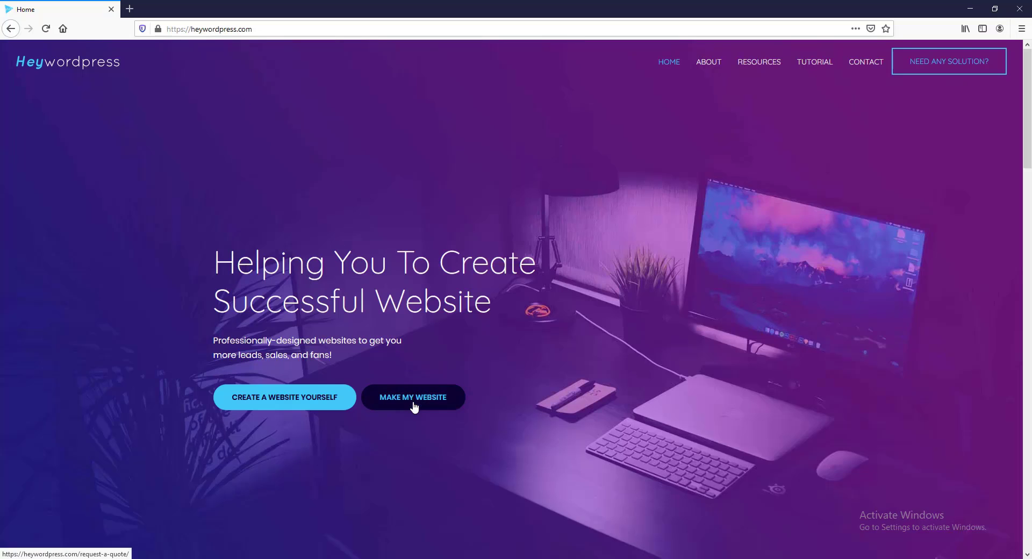
- Open the Request A Quote form from the Hey Wordpress home page's website-making offer
left_click(413, 402)
scroll(433, 408, "down", 5)
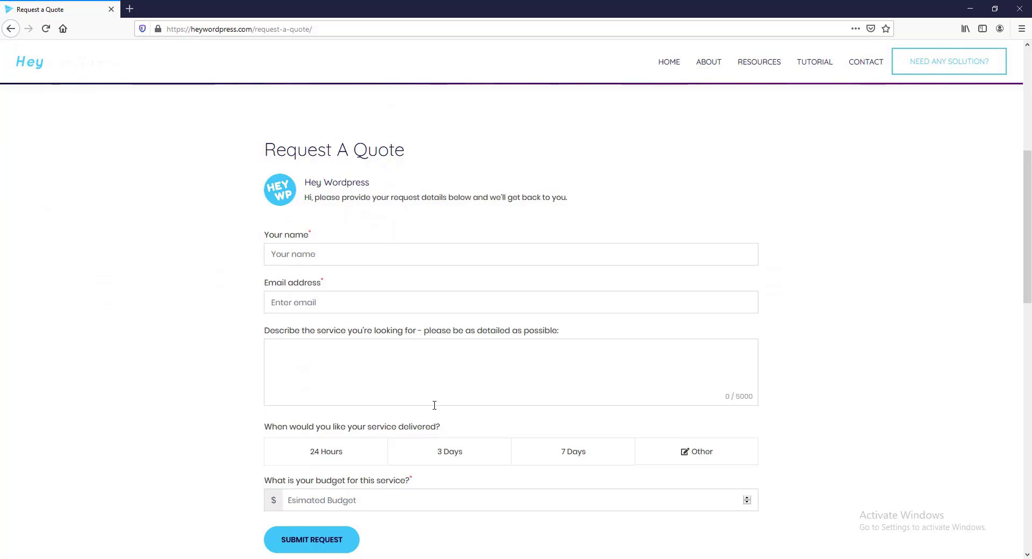
scroll(434, 403, "down", 1)
- Submit the quote form with the requester's name and e-mail, a complete website request for an online or Drop-shipping business, 7 Days delivery and a $500 budget
left_click(327, 201)
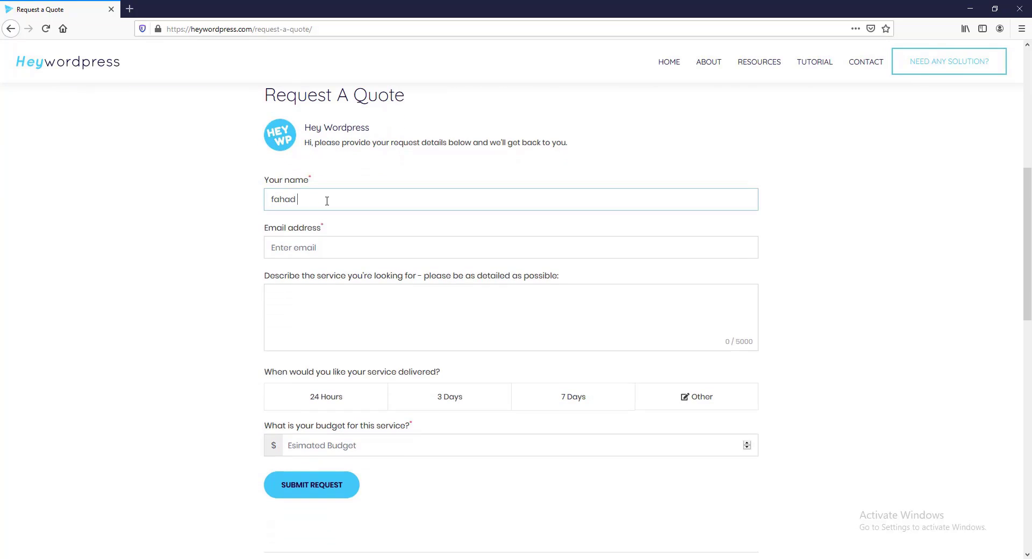
type("fahad Ah")
type("business or Drop-shipping business. please create a websi")
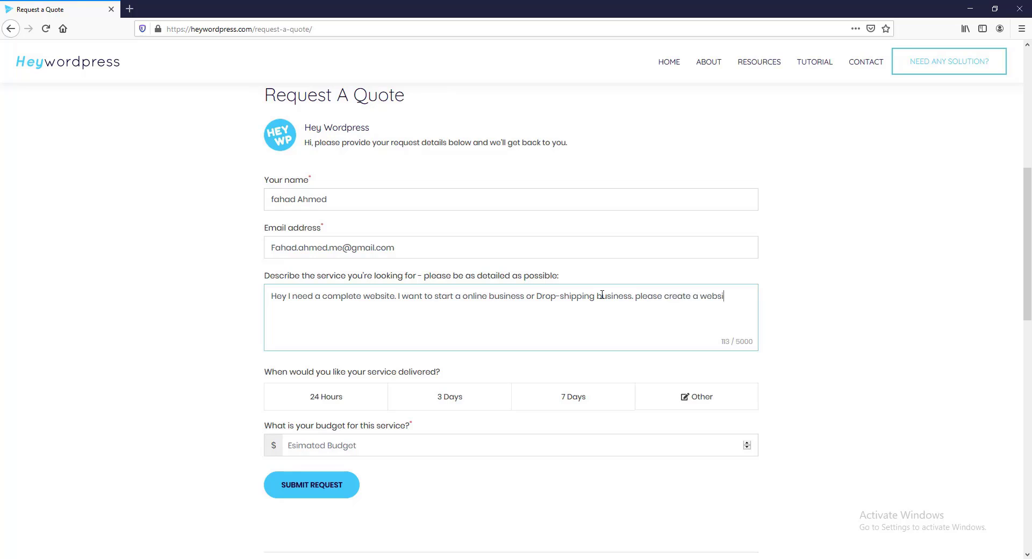
type("te for me...")
left_click(327, 446)
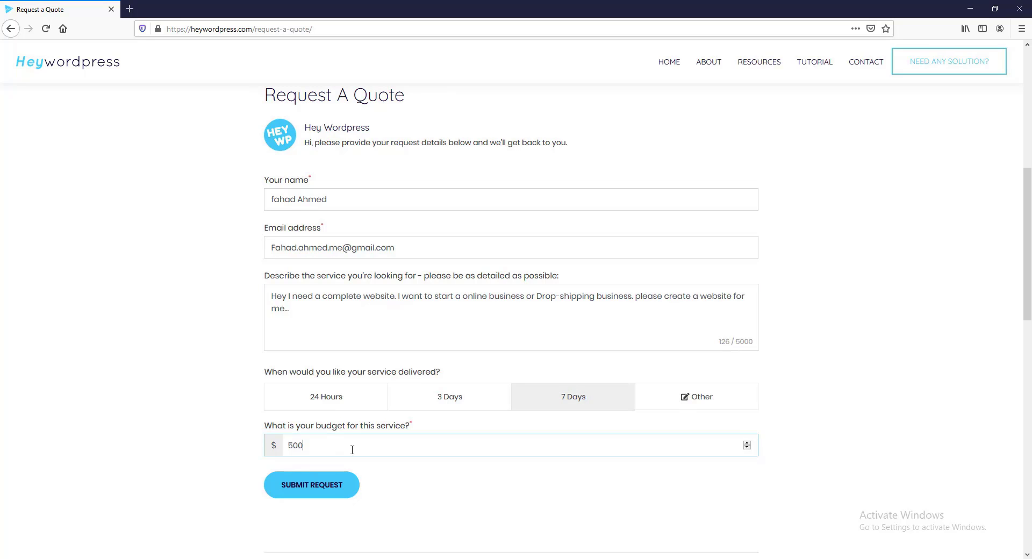
left_click(333, 493)
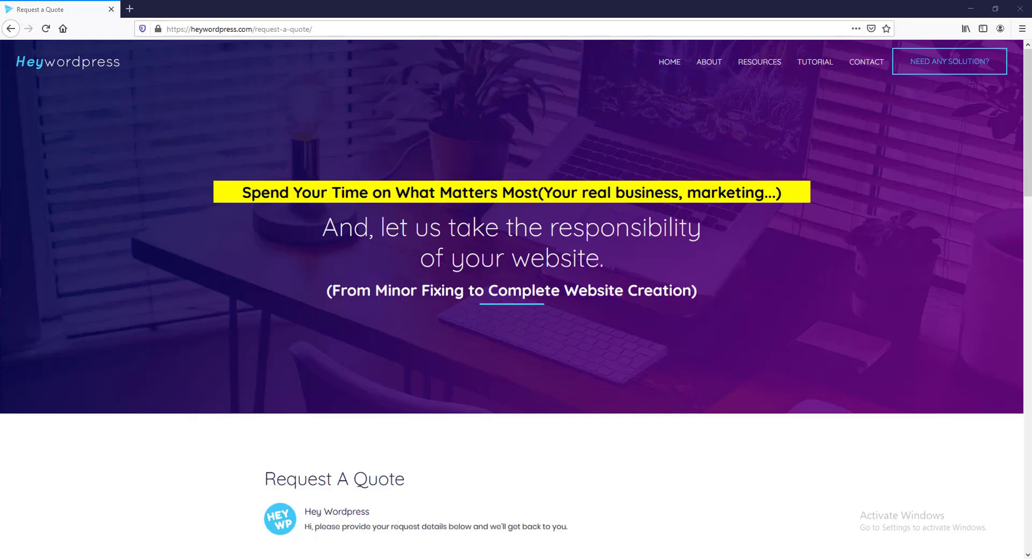